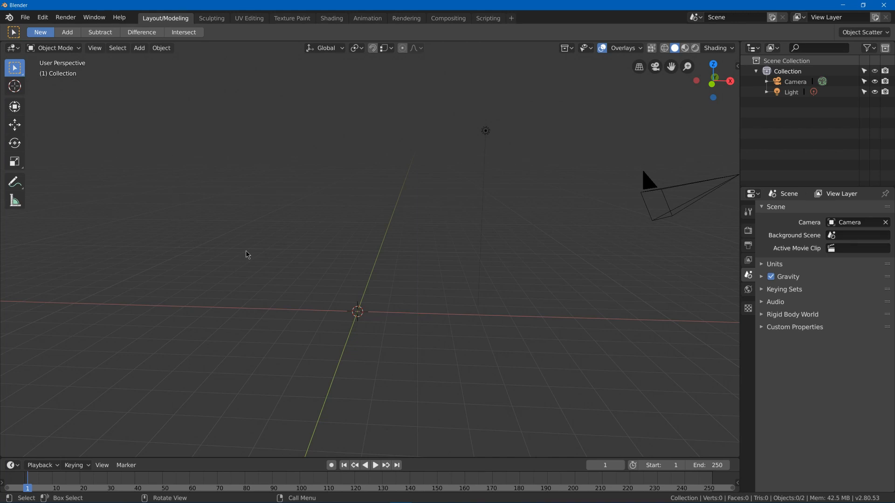
Step: Open the recent file Landscape.blend and rename its Cone.001 object to Tree
key(shift+ctrl+o)
click(247, 253)
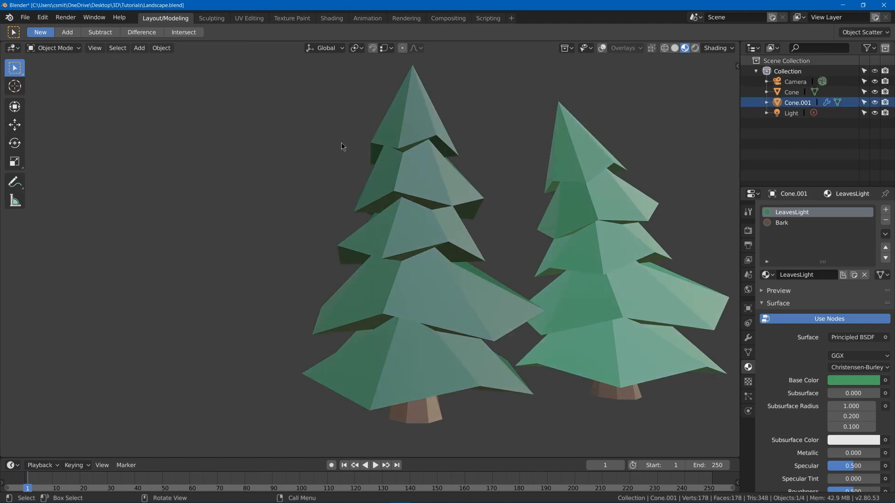
click(795, 104)
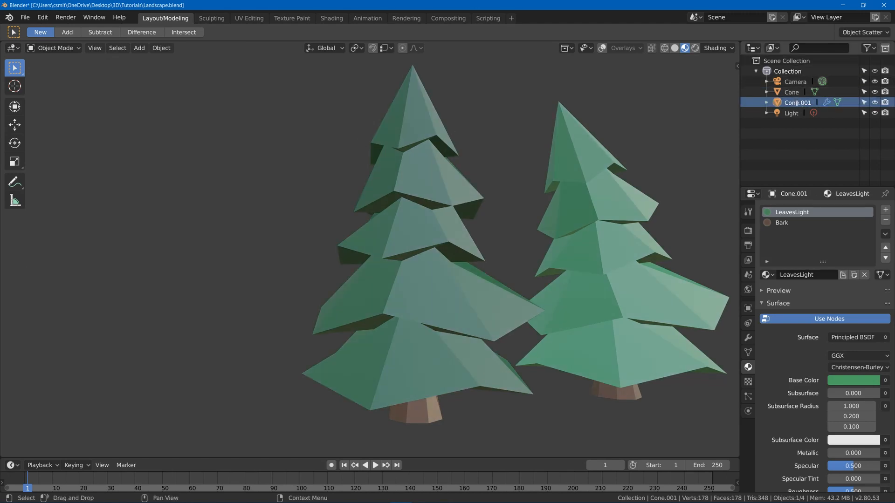
double_click(797, 103)
text(Tree)
key(Return)
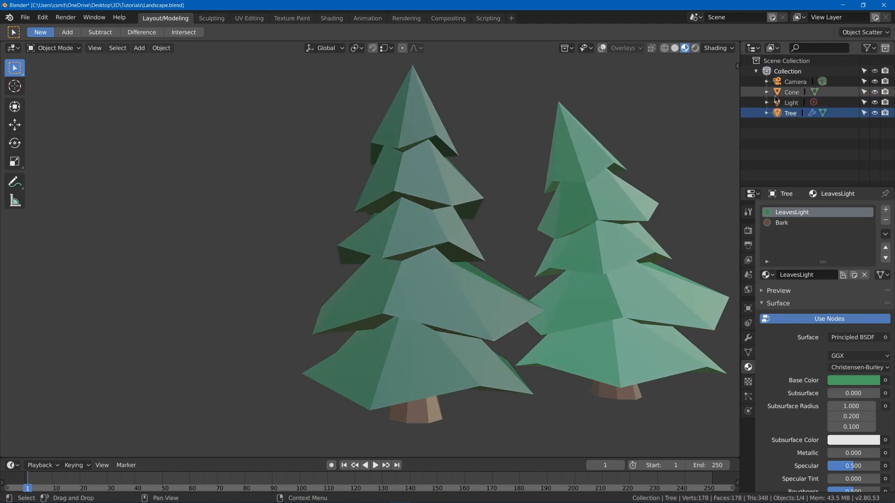
Step: Rename the remaining Cone object to Tree as well
click(789, 92)
double_click(786, 93)
text(Tree)
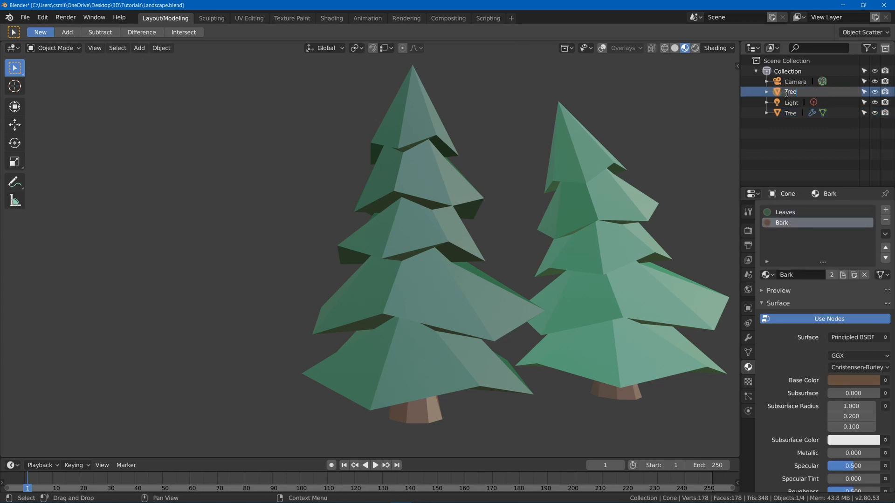
key(Return)
Step: Apply the bend modifier on the Tree object and hide both tree objects in the viewport
click(788, 103)
click(748, 338)
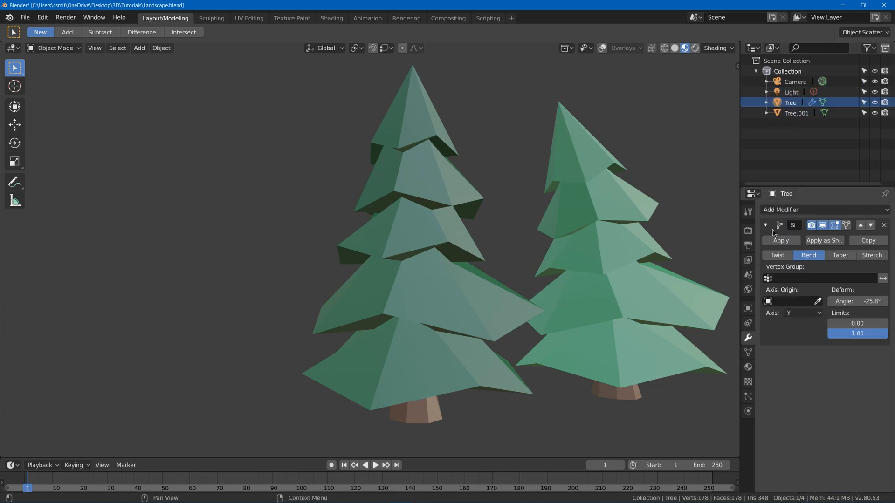
click(778, 240)
click(875, 103)
click(874, 113)
Step: Show the viewport overlays and add a plane mesh with a size of 500 m
key(shift+alt+z)
key(shift+a)
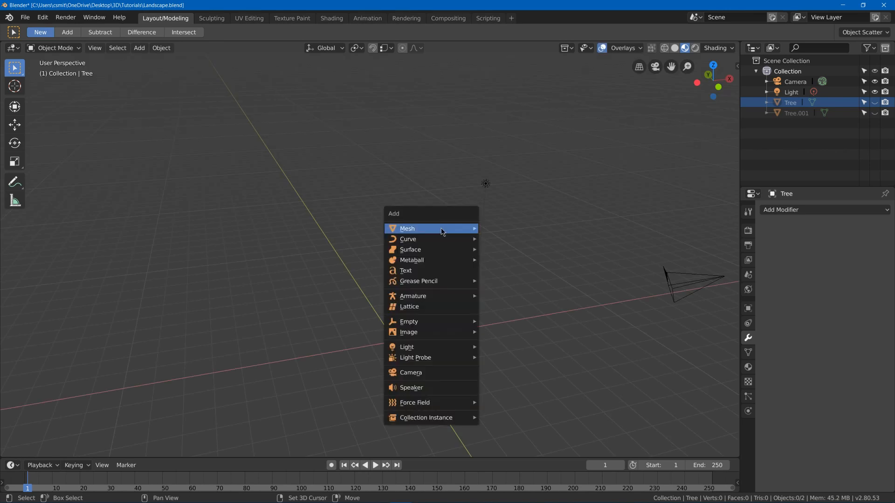
mouse_move(443, 229)
click(519, 226)
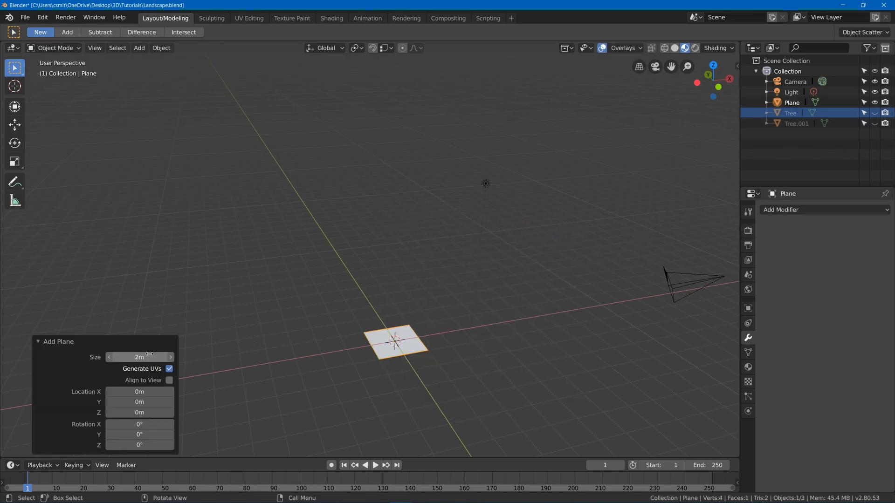
click(140, 357)
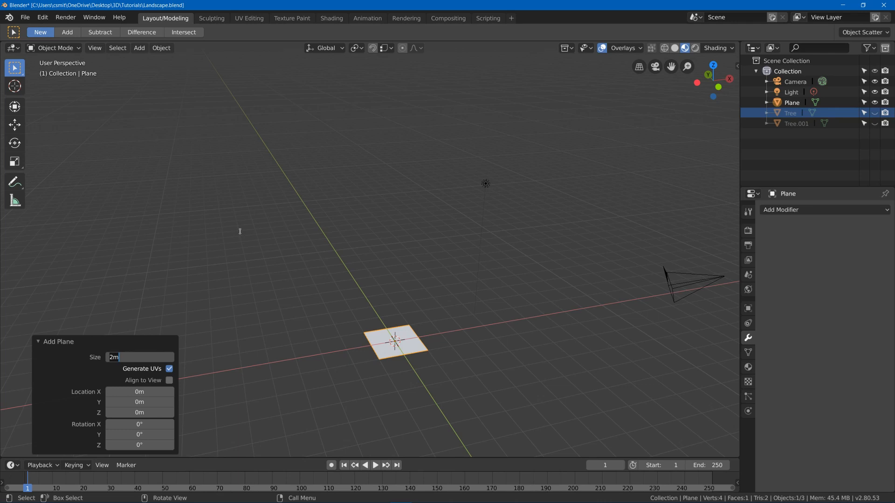
text(500)
key(Return)
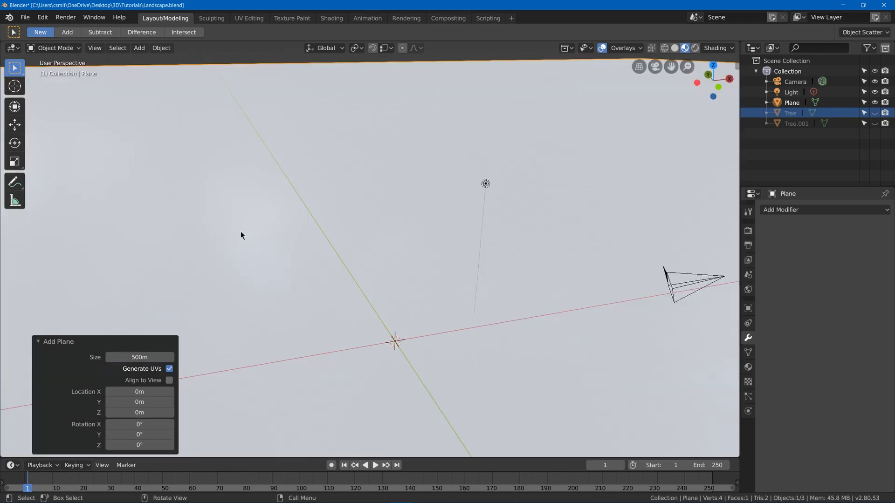
Step: Subdivide the whole plane in Edit Mode with 10 cuts and again with 2 cuts, ending in Object Mode
middle_drag(318, 205, 311, 207)
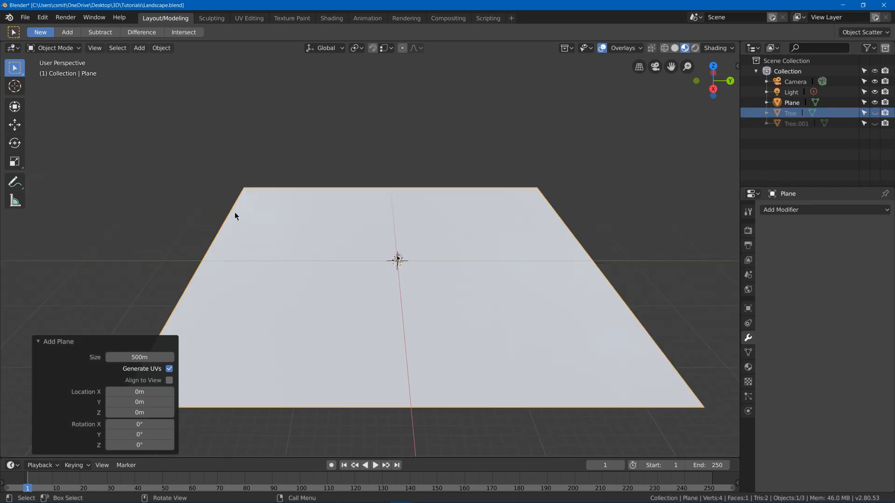
key(Tab)
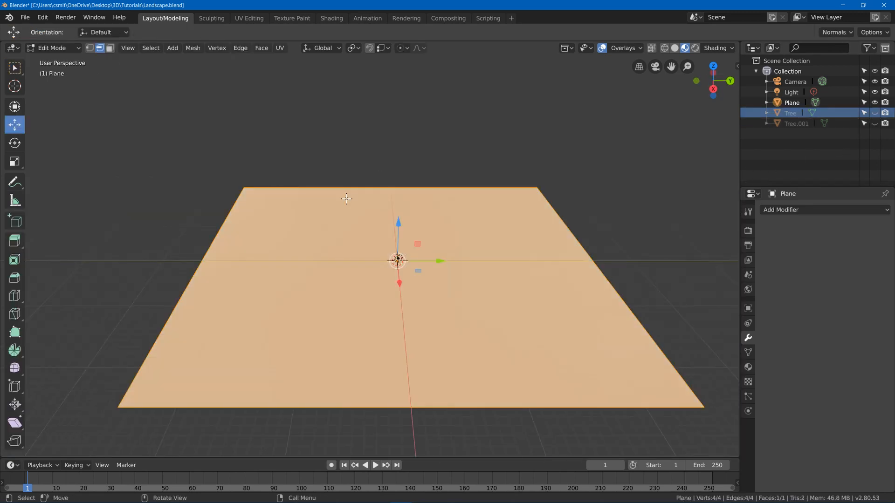
right_click(347, 199)
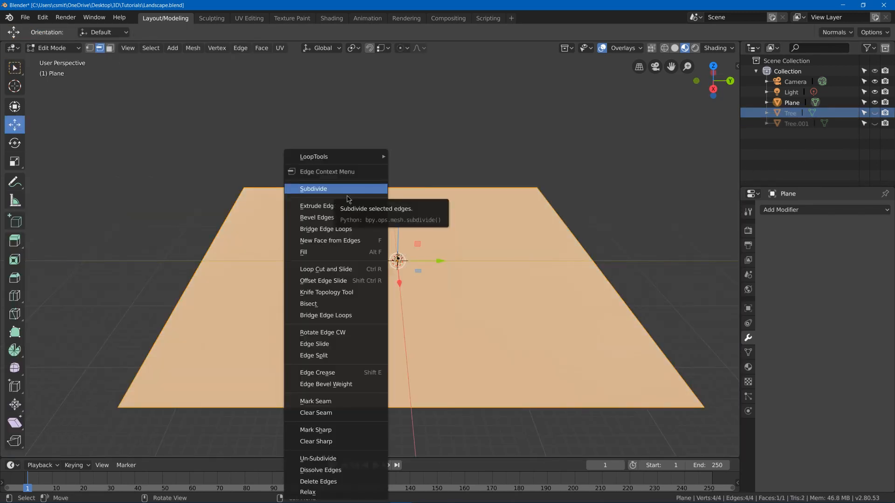
click(348, 191)
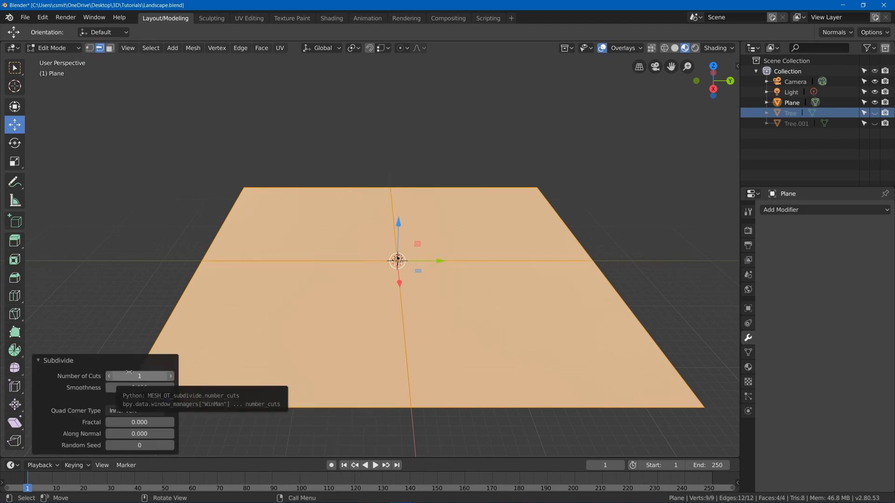
drag(139, 376, 159, 376)
right_click(284, 245)
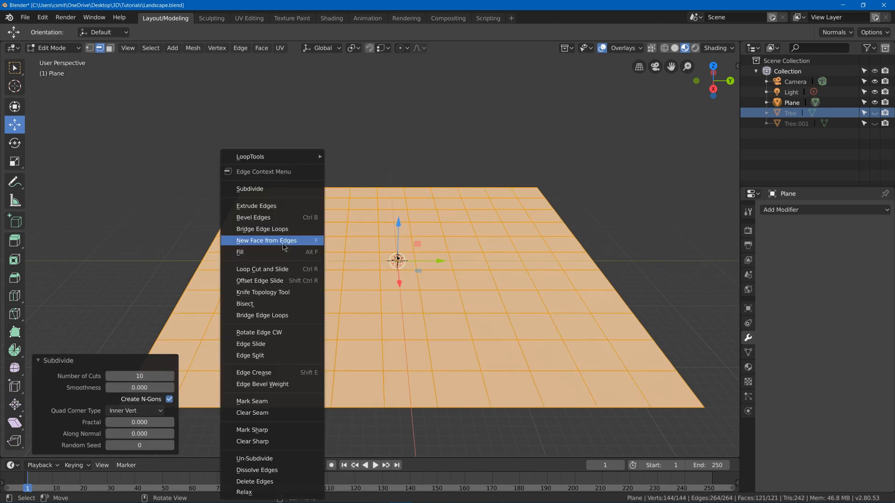
click(262, 189)
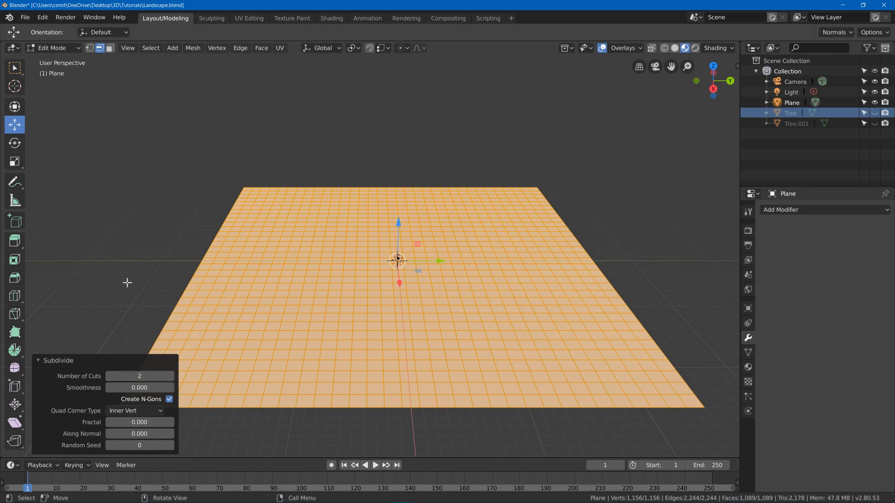
middle_drag(155, 267, 320, 270)
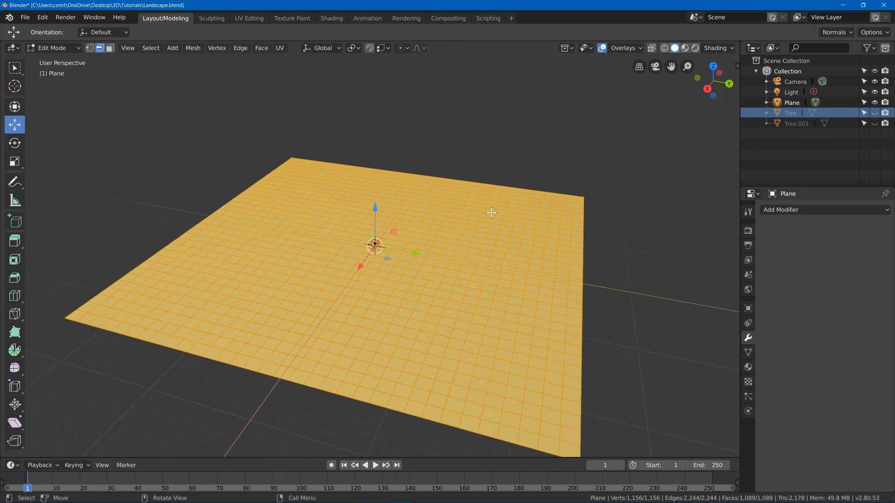
key(Tab)
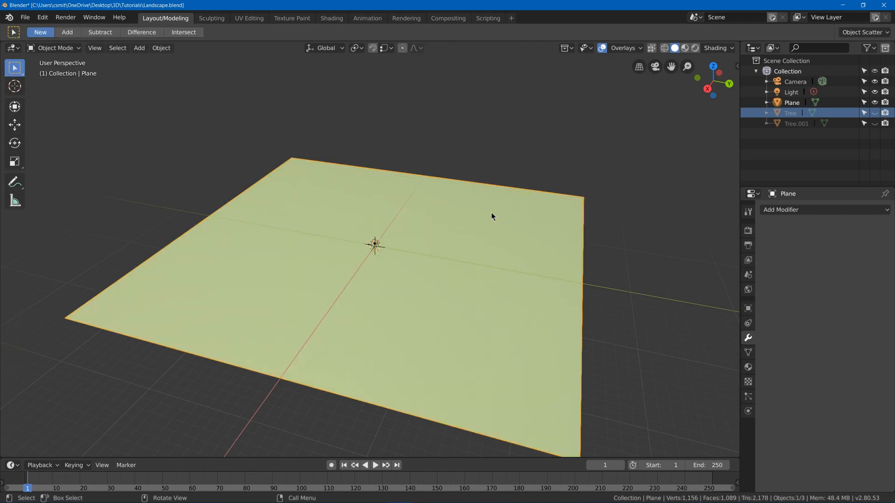
Step: Add a Multiresolution modifier to the plane and switch to the Sculpting workspace
click(778, 210)
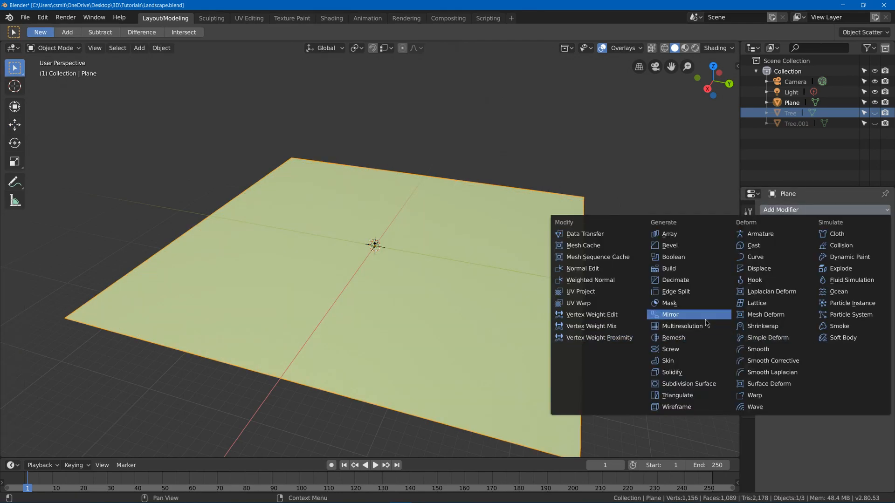
click(699, 326)
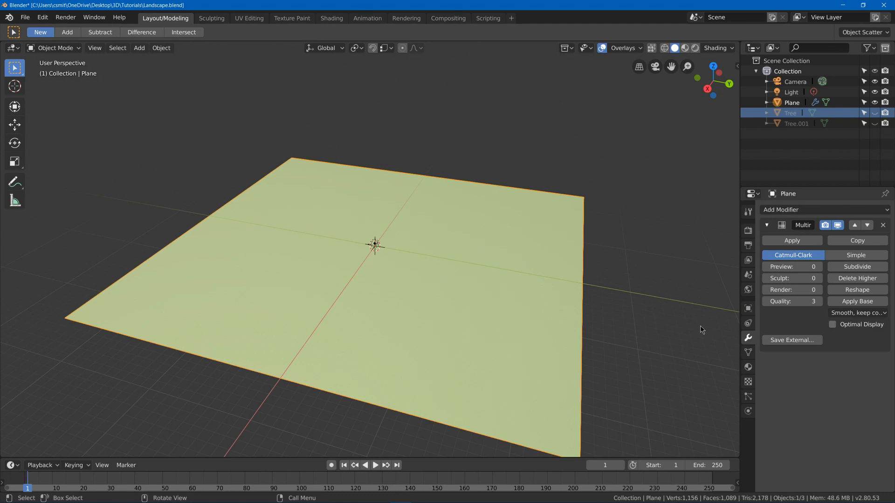
click(213, 20)
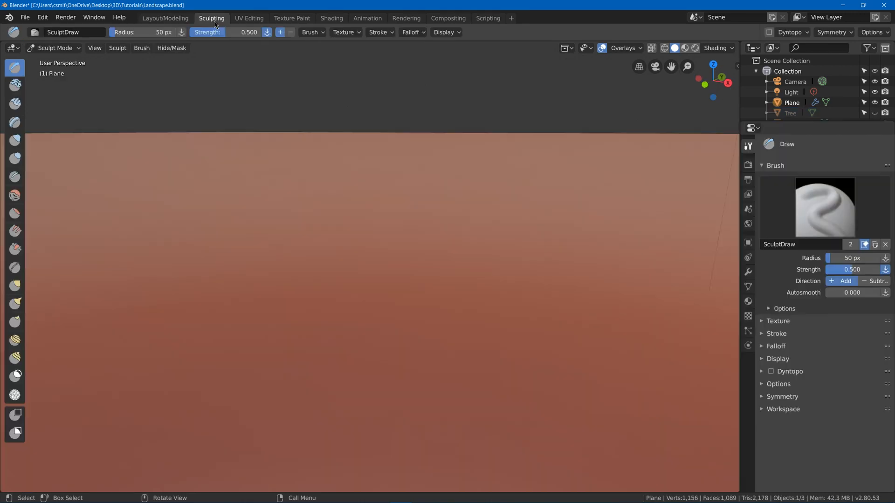
Step: Set the Multiresolution modifier to Simple and subdivide it twice, using wireframe shading to view the mesh density
click(748, 272)
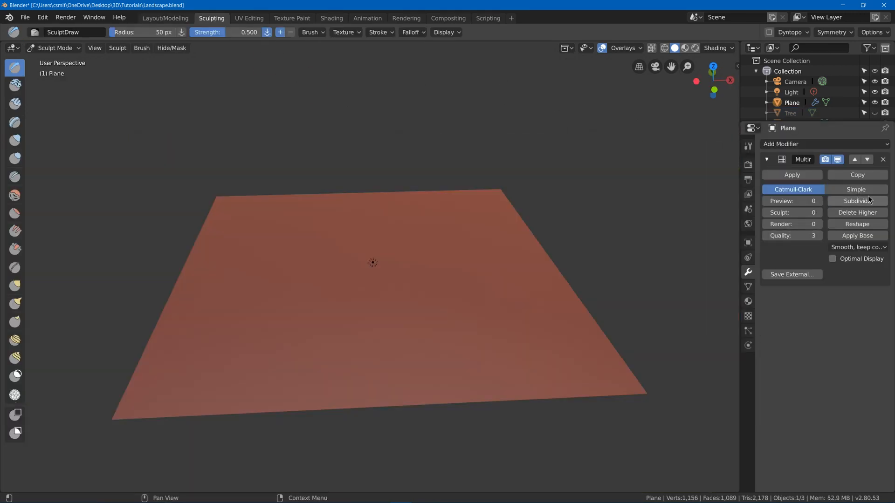
click(862, 190)
click(863, 201)
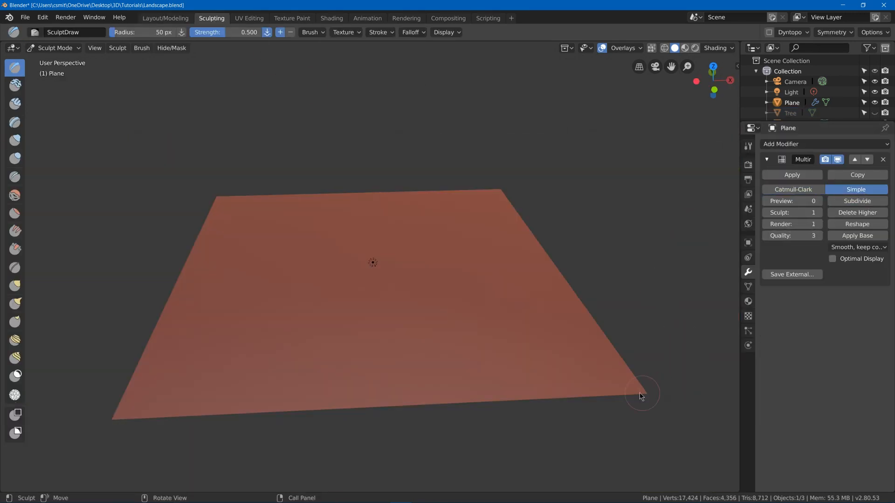
key(z)
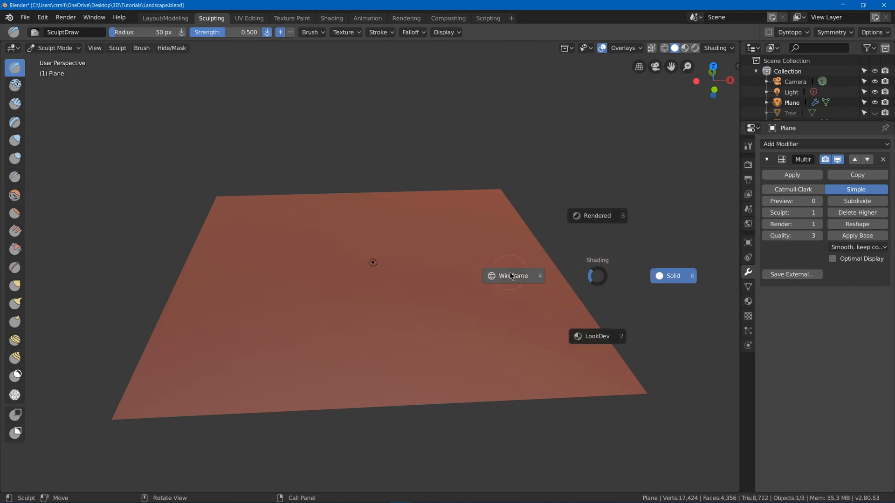
click(510, 275)
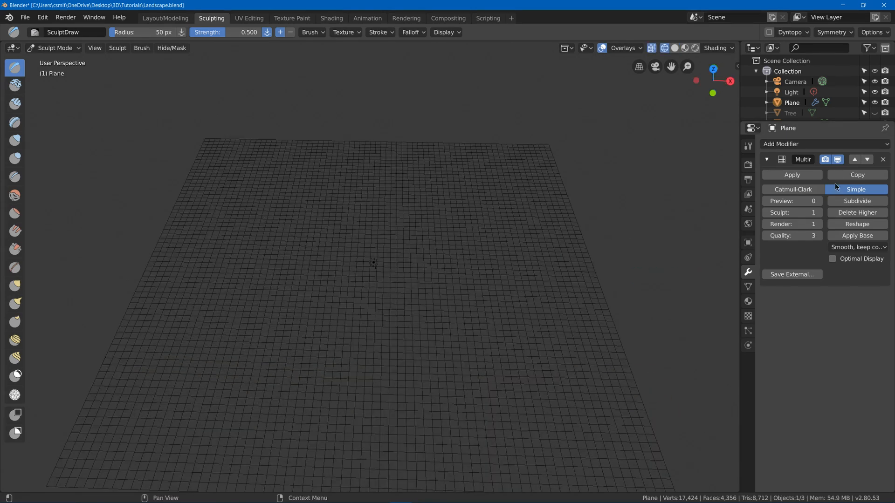
click(857, 198)
middle_drag(565, 220, 573, 195)
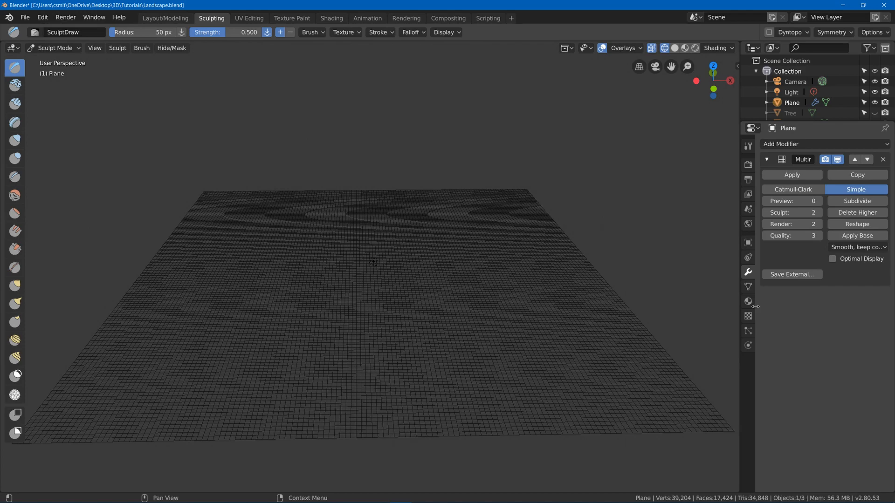
Step: Turn off Fast Navigate in the sculpting options
click(880, 35)
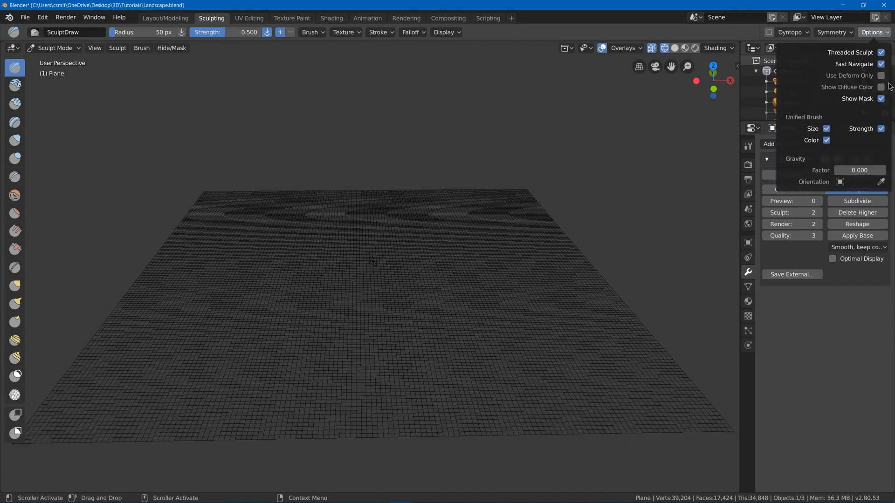
middle_drag(597, 172, 480, 184)
middle_drag(342, 250, 373, 262)
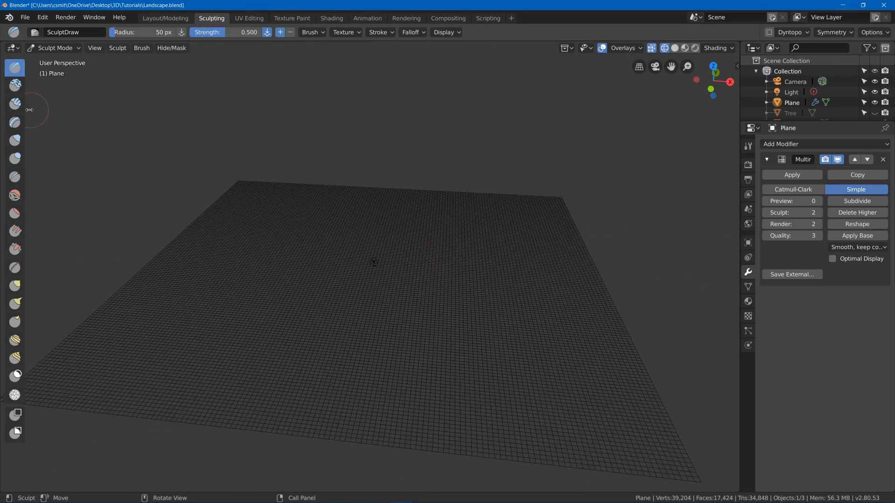
Step: Widen the sculpt brush list to show the brush names and return the viewport to Solid shading
mouse_move(29, 110)
mouse_down()
mouse_move(96, 119)
mouse_move(86, 119)
mouse_up()
middle_drag(248, 277, 294, 300)
key(z)
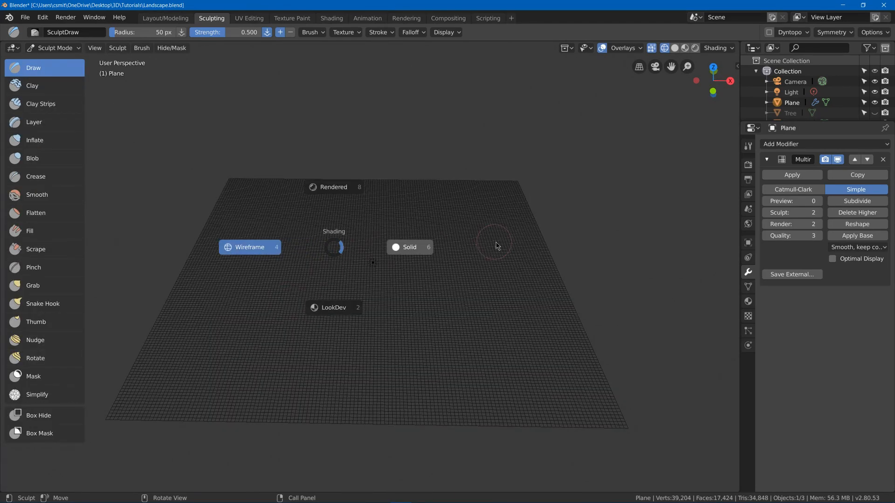
click(497, 246)
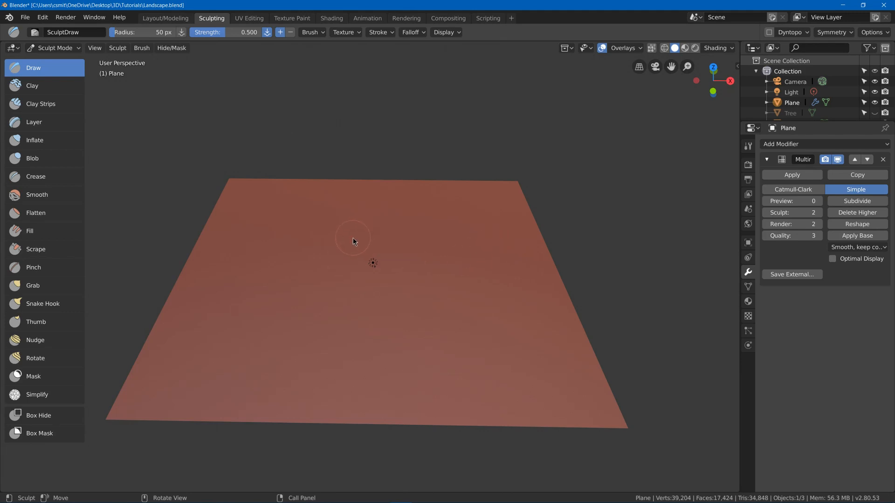
Step: Carve a wide, deep basin into the middle of the plane with the Draw brush, raising its strength to 1.000
mouse_move(384, 254)
mouse_down()
mouse_move(334, 292)
mouse_move(394, 268)
mouse_move(366, 256)
mouse_move(374, 282)
mouse_move(400, 269)
mouse_move(344, 312)
mouse_move(360, 314)
mouse_move(317, 270)
mouse_up()
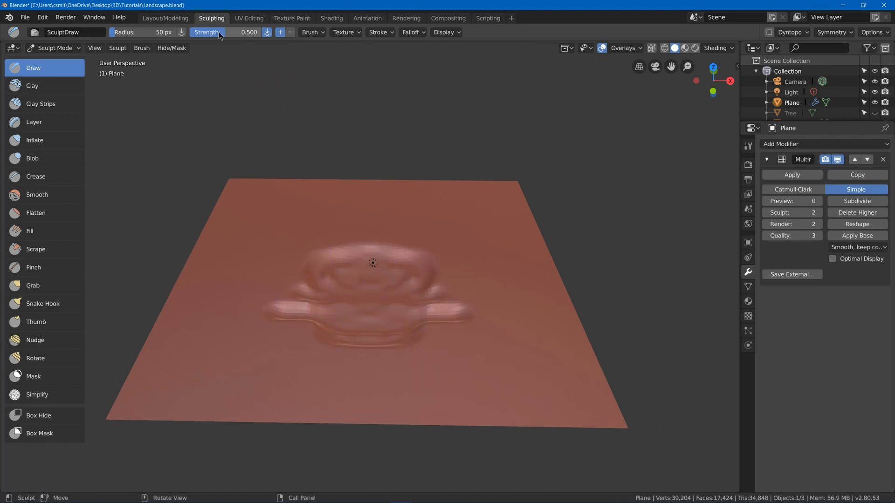
drag(219, 31, 261, 32)
mouse_move(367, 229)
mouse_down()
mouse_move(300, 261)
mouse_move(342, 312)
mouse_move(321, 284)
mouse_move(296, 294)
mouse_move(320, 292)
mouse_move(294, 320)
mouse_move(328, 306)
mouse_move(326, 295)
mouse_move(321, 324)
mouse_move(373, 296)
mouse_up()
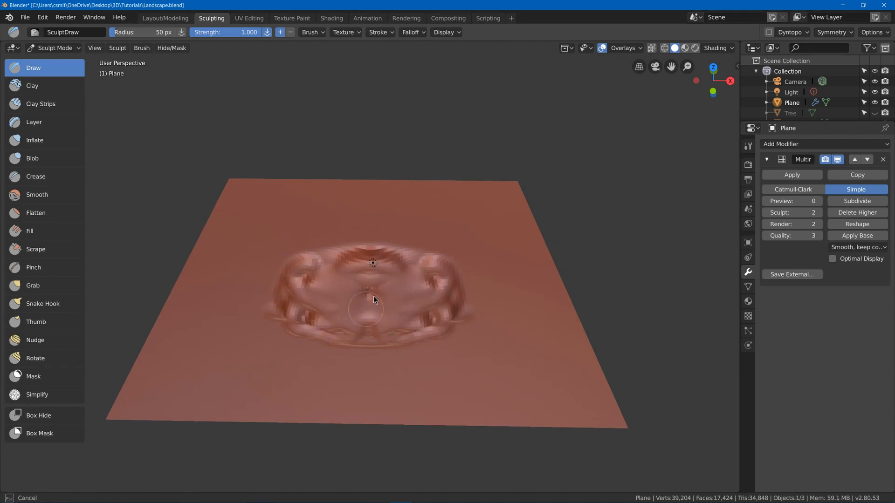
mouse_move(373, 262)
mouse_down()
mouse_move(357, 255)
mouse_move(409, 302)
mouse_move(311, 339)
mouse_move(333, 336)
mouse_move(310, 270)
mouse_move(306, 324)
mouse_move(300, 273)
mouse_move(334, 346)
mouse_move(348, 328)
mouse_move(276, 293)
mouse_up()
middle_drag(276, 292, 248, 245)
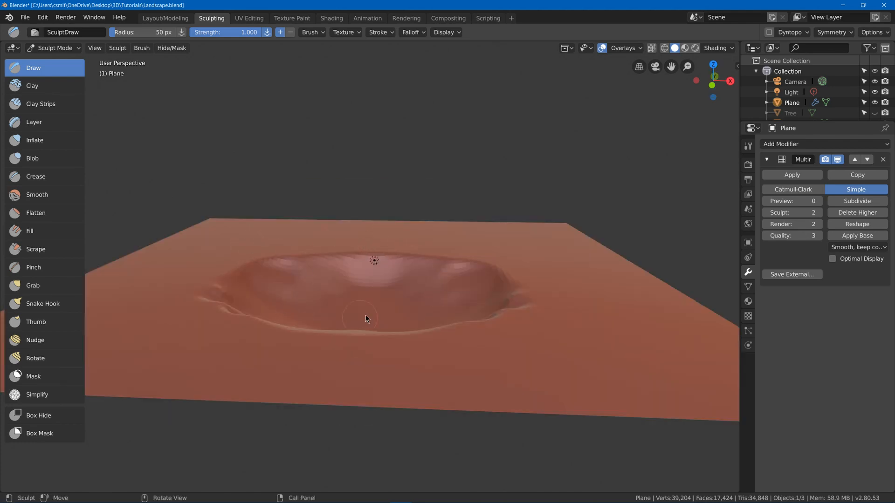
middle_drag(365, 315, 350, 329)
Step: Turn off X mirror symmetry and carve a winding channel from the basin's near rim to the plane's front edge
click(873, 32)
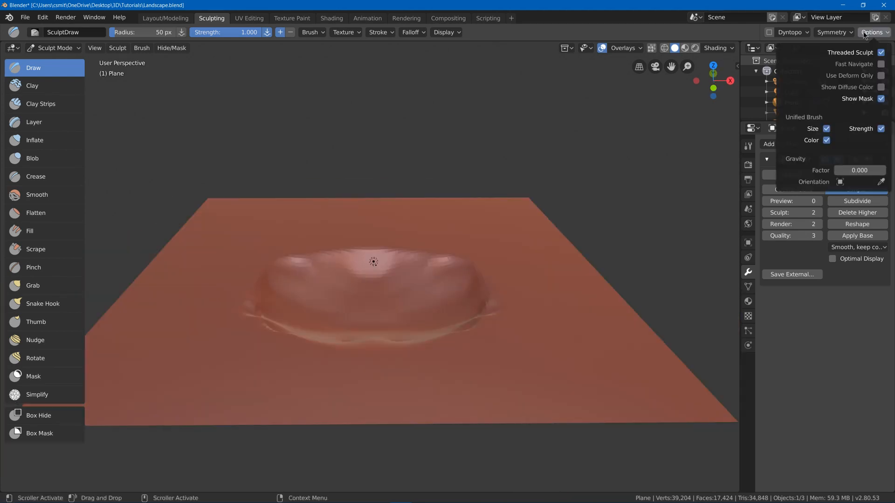
mouse_move(828, 29)
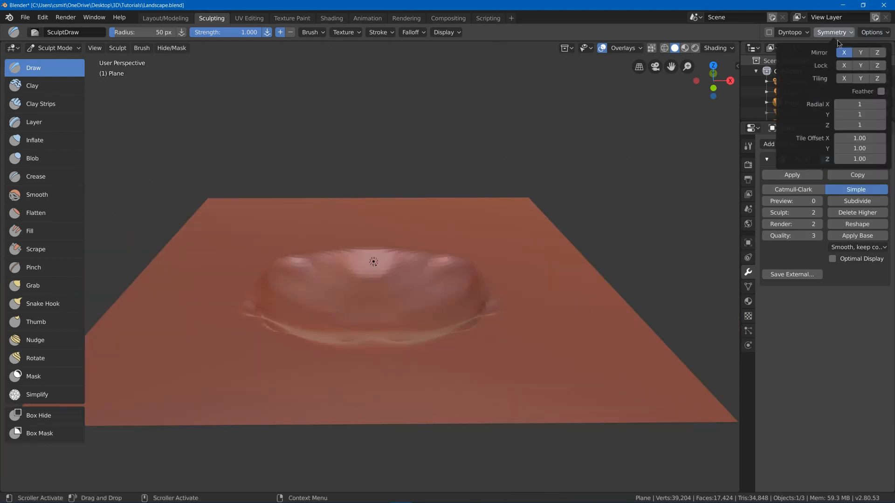
drag(374, 338, 344, 396)
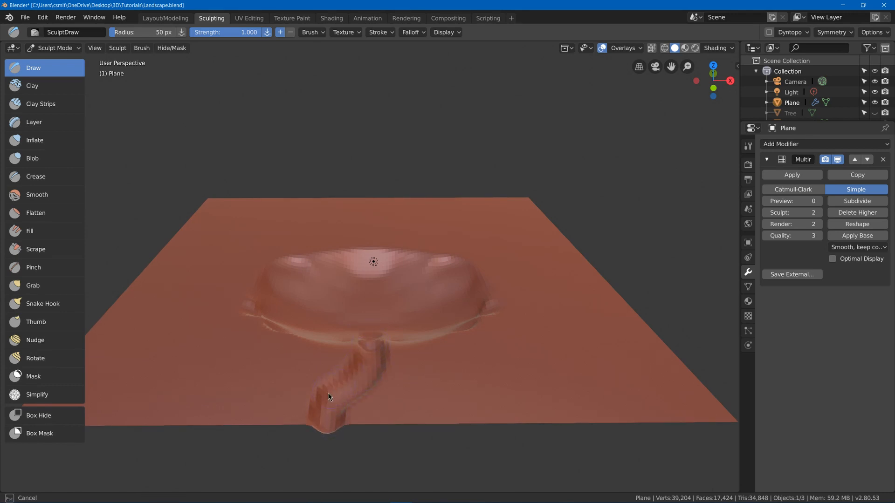
mouse_move(363, 376)
mouse_down()
mouse_move(383, 342)
mouse_move(357, 332)
mouse_move(355, 374)
mouse_up()
Step: Carve a second winding channel from the basin's far rim to the plane's back edge
mouse_move(312, 429)
mouse_down()
mouse_move(382, 313)
mouse_move(374, 266)
mouse_up()
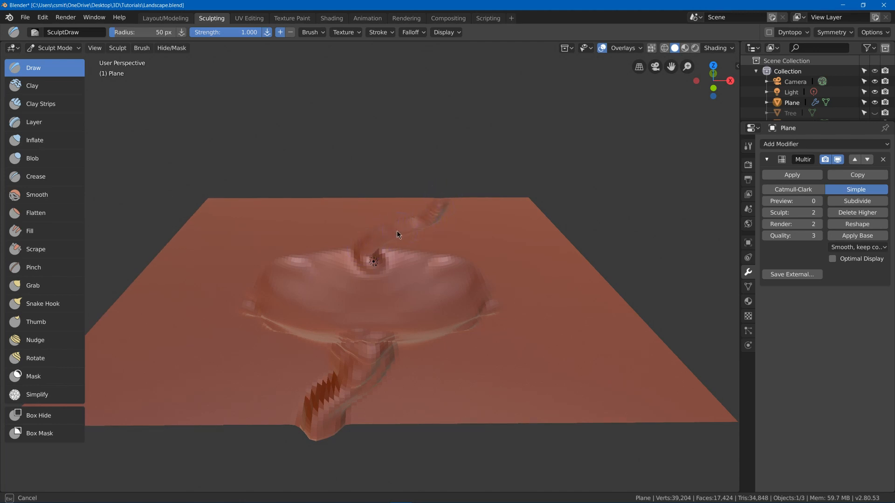
mouse_move(449, 192)
mouse_down()
mouse_move(375, 264)
mouse_move(368, 245)
mouse_move(370, 281)
mouse_up()
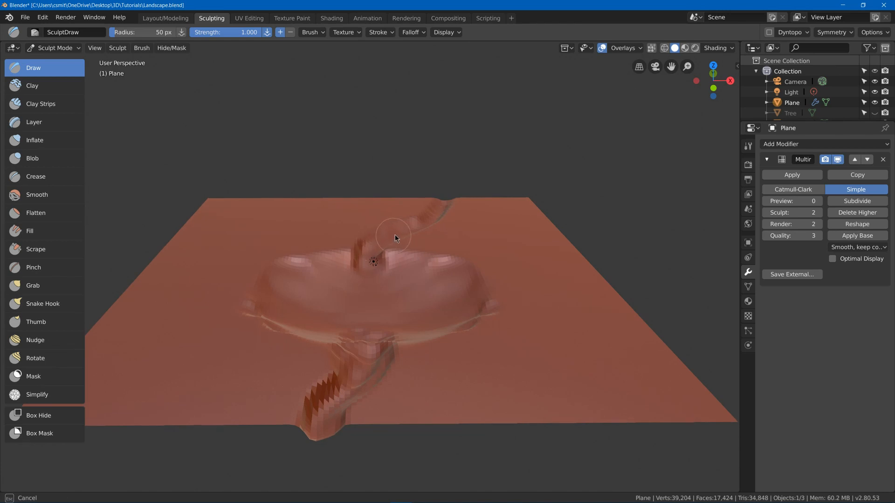
drag(395, 234, 346, 272)
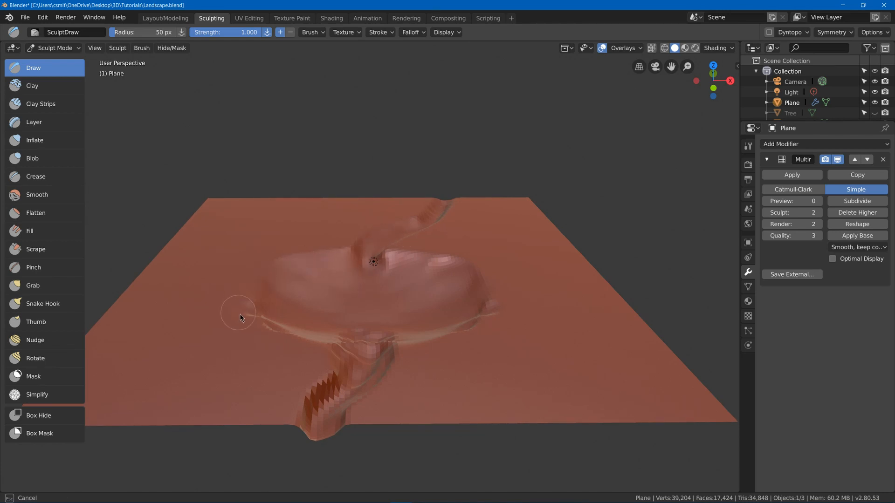
Step: Smooth the banks of the front channel and the rim of the basin
drag(308, 417, 369, 376)
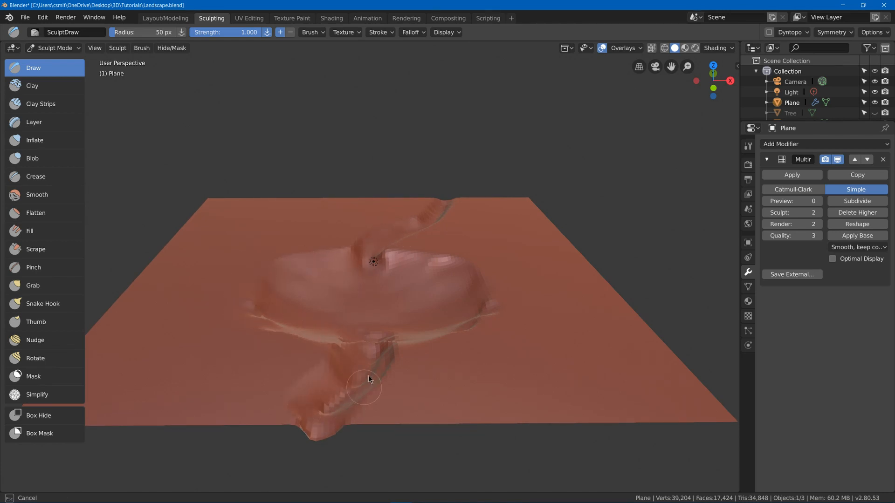
mouse_move(478, 260)
shift+mouse_down()
mouse_move(378, 256)
mouse_move(368, 265)
shift+mouse_up()
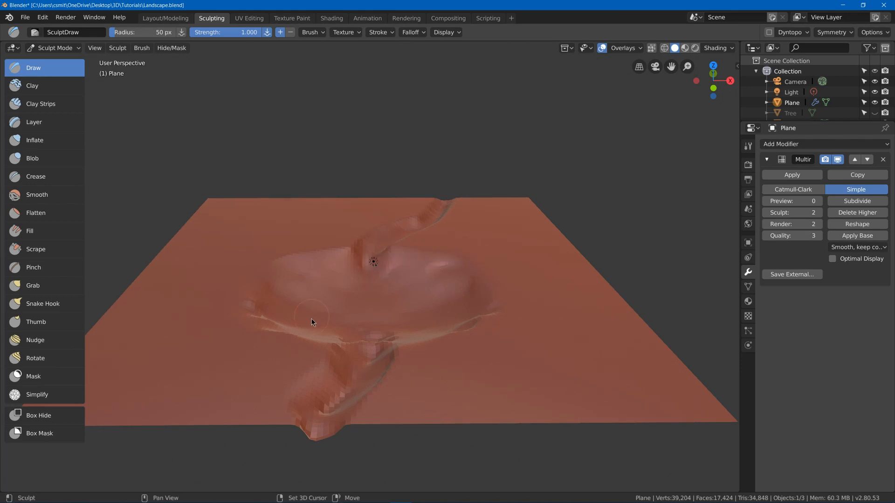
mouse_move(325, 335)
shift+mouse_down()
mouse_move(362, 371)
mouse_move(364, 339)
shift+mouse_up()
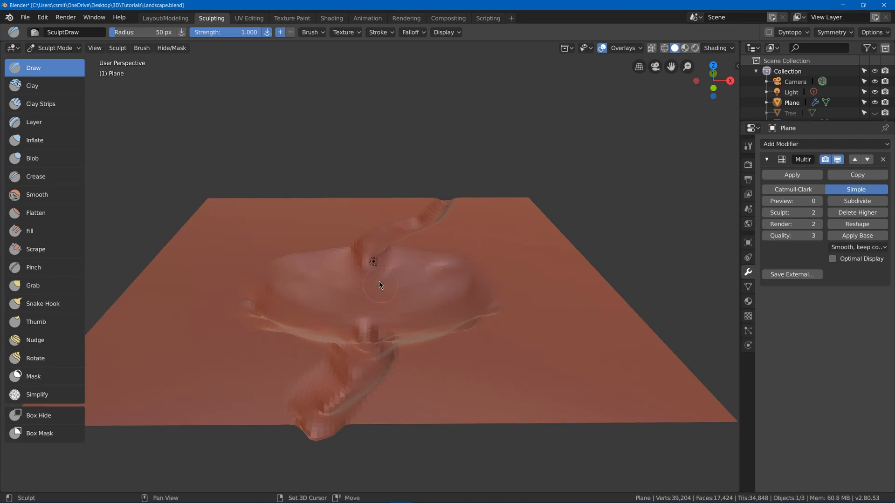
mouse_move(379, 281)
middle_down()
mouse_move(354, 279)
mouse_move(342, 302)
middle_up()
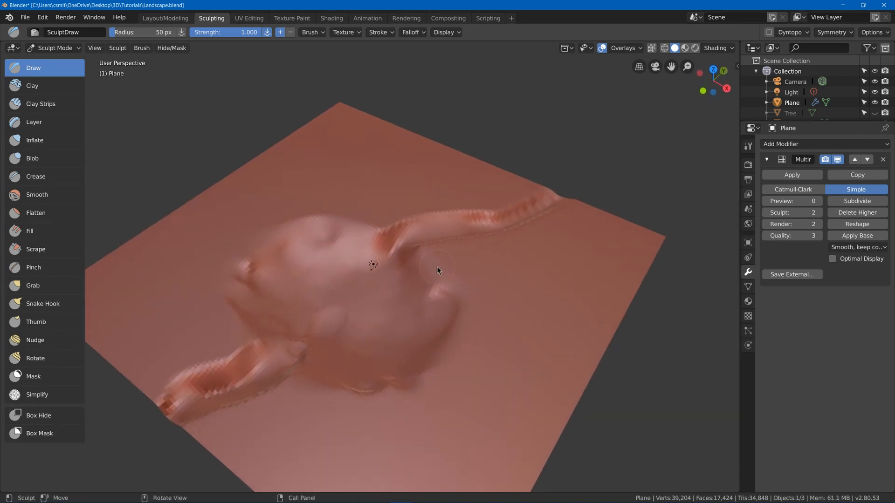
middle_drag(437, 267, 477, 234)
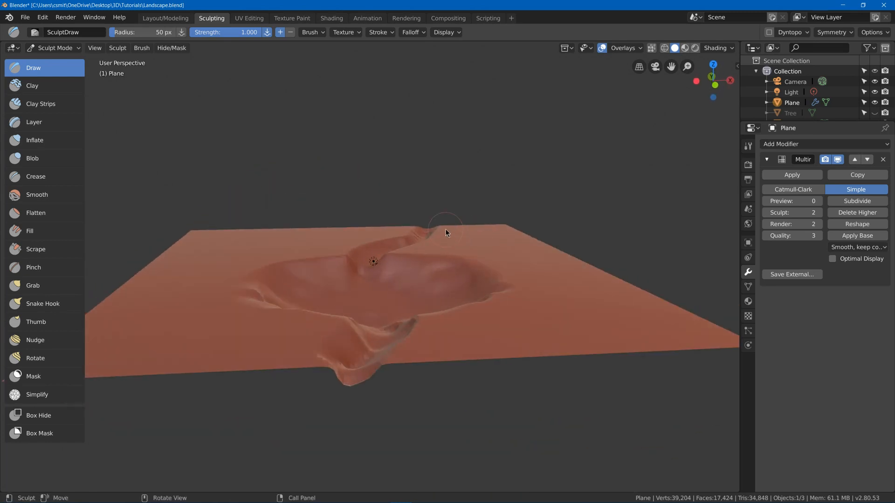
Step: Switch to Object Mode and set the Multiresolution preview level to 2
key(ctrl+Tab)
click(348, 192)
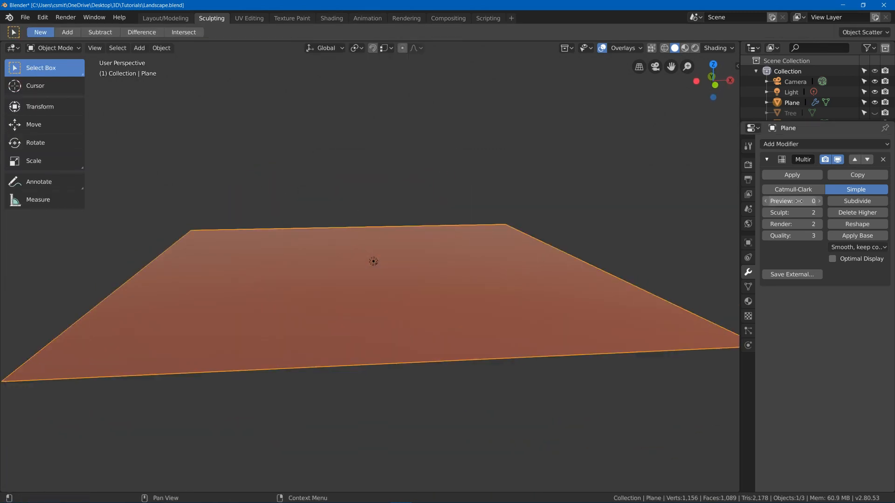
drag(795, 201, 813, 201)
middle_drag(412, 195, 380, 194)
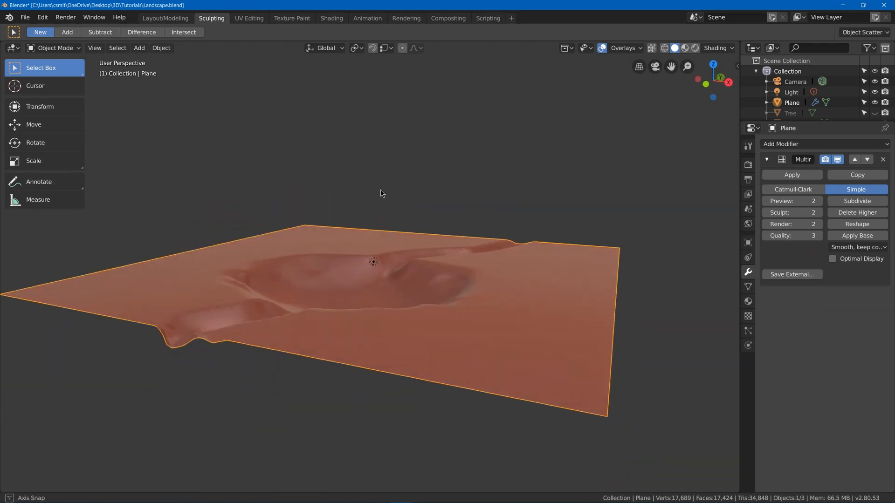
Step: Add a new mesh plane at the scene centre, overlapping the sculpted ground
key(shift+a)
mouse_move(256, 210)
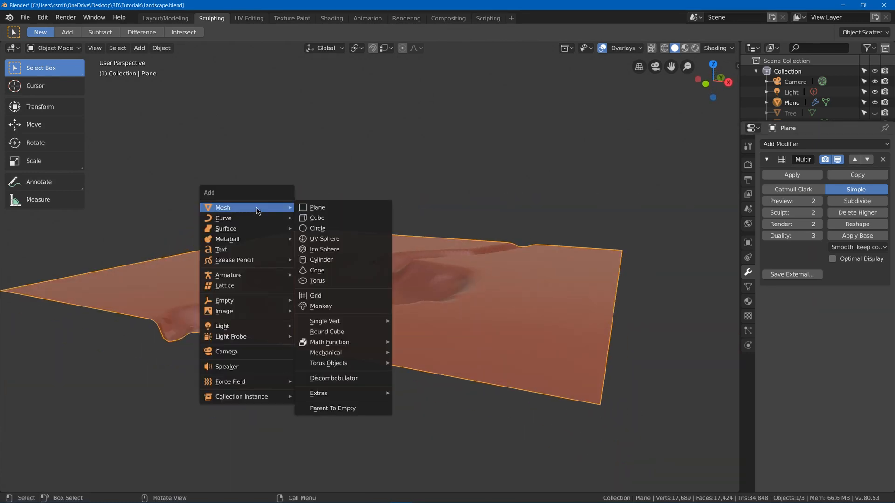
click(336, 213)
middle_drag(343, 222, 619, 175)
key(s)
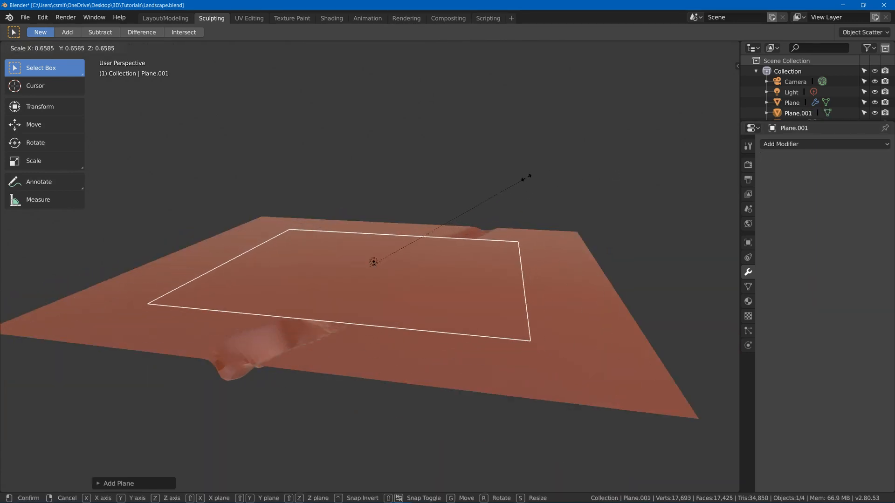
right_click(570, 183)
middle_drag(550, 212, 558, 202)
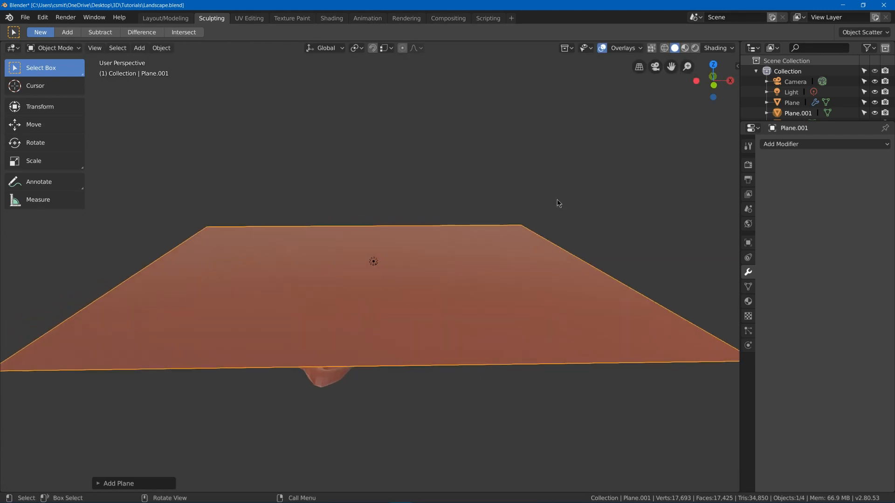
Step: Lower the new plane along the Z axis, about 8 m at first, until it fills the basin and channels like water
key(g)
key(z)
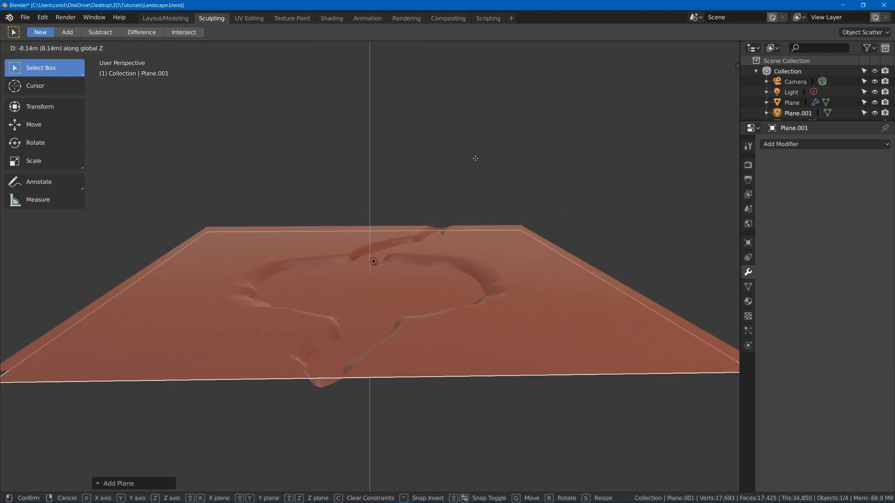
click(476, 158)
middle_drag(475, 159, 434, 151)
key(g)
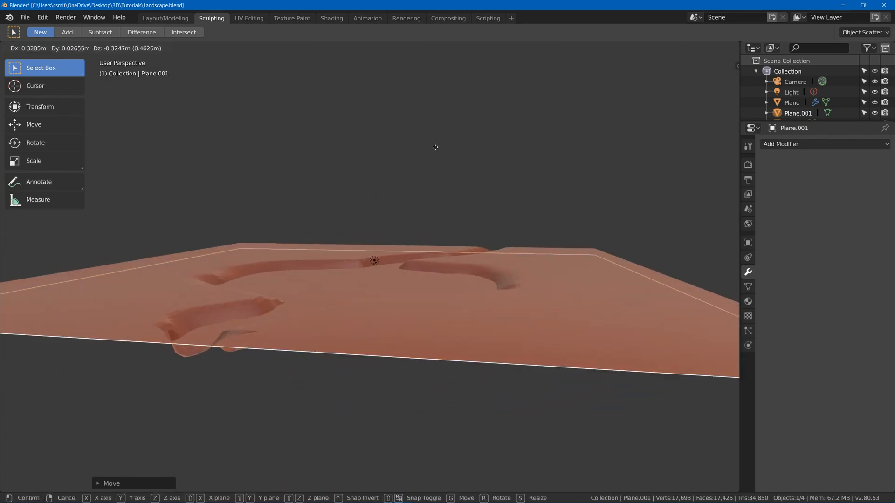
key(z)
click(802, 107)
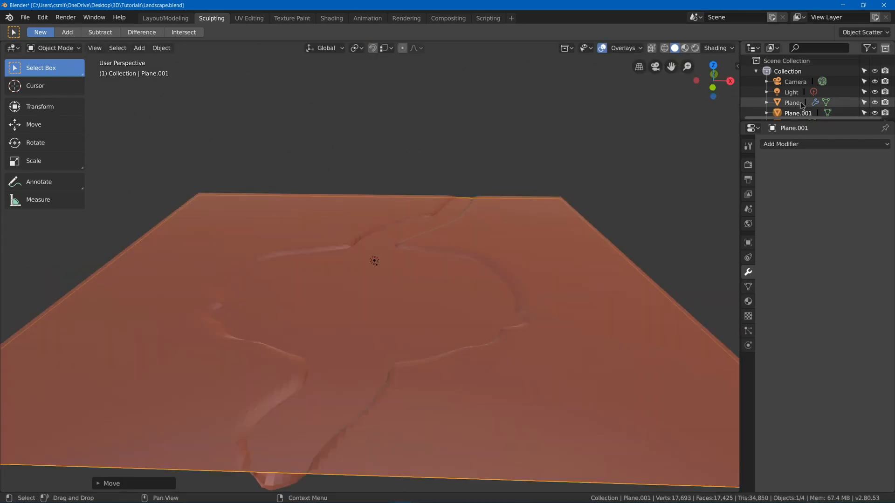
Step: Rename the lowered plane as Water and the sculpted plane as Landscape
double_click(793, 112)
text(Water)
key(Return)
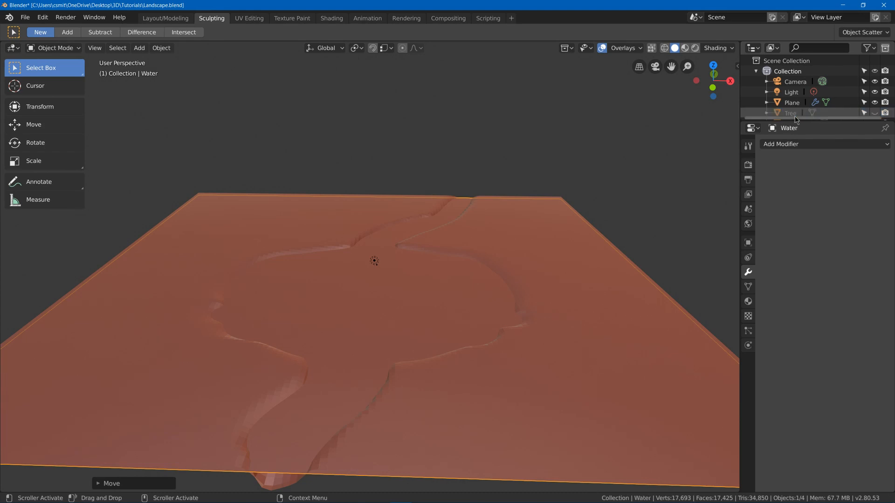
double_click(793, 102)
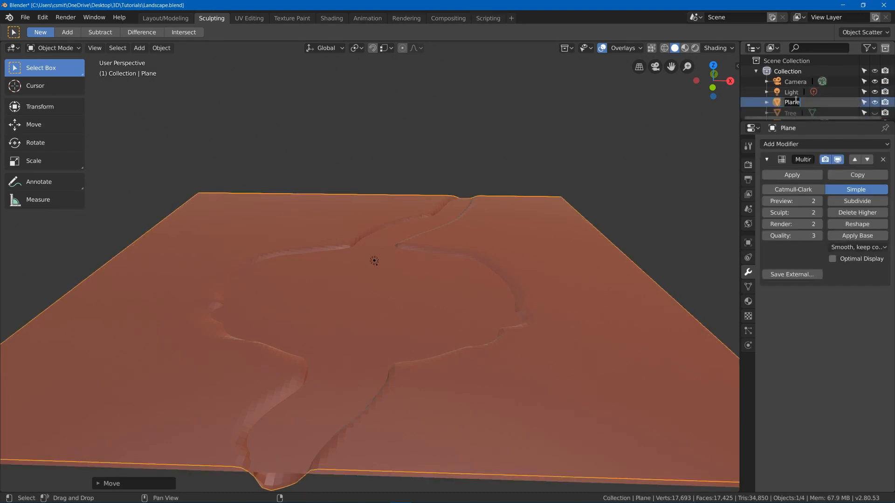
text(Landscape)
key(Return)
Step: Switch the Landscape object to Sculpt Mode with the whole terrain in view
key(ctrl+Tab)
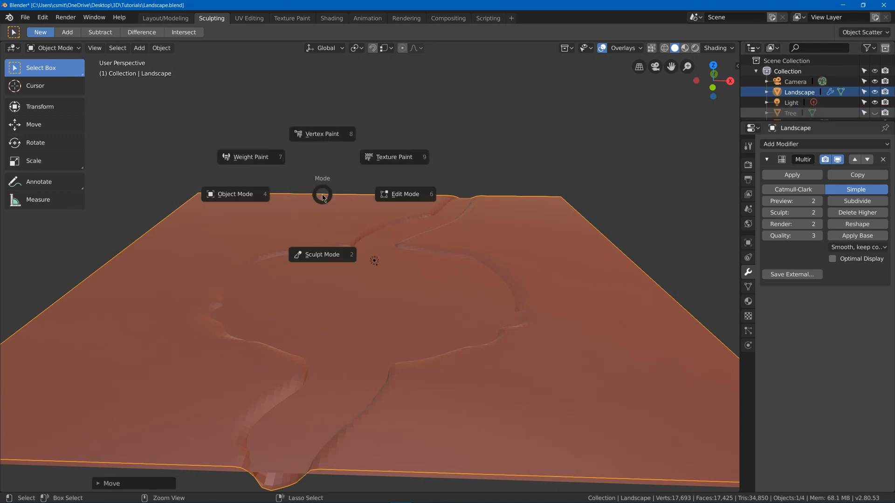
click(320, 256)
scroll(460, 253, down, 3)
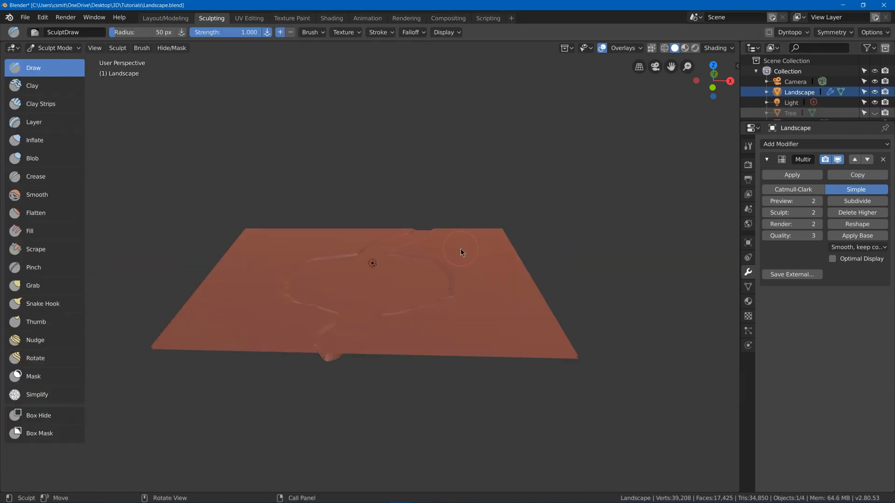
Step: Try to sculpt a mountain in the far corner beside the back channel, setting the Draw brush strength to 3
mouse_move(476, 255)
mouse_down()
mouse_move(465, 241)
mouse_move(496, 242)
mouse_move(480, 222)
mouse_up()
click(234, 32)
text(3)
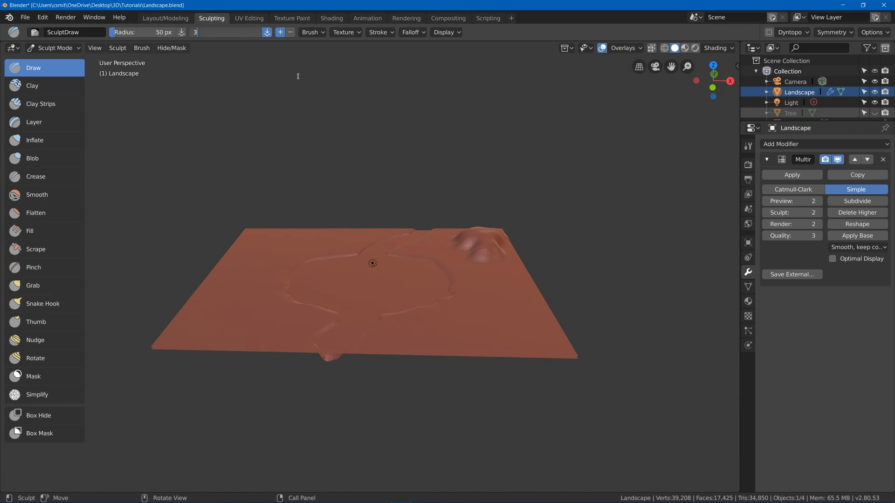
key(Return)
mouse_move(452, 242)
mouse_down()
mouse_move(507, 247)
mouse_move(466, 230)
mouse_up()
mouse_move(466, 230)
middle_down()
mouse_move(470, 216)
mouse_move(457, 235)
mouse_move(474, 202)
mouse_move(453, 262)
mouse_move(459, 247)
middle_up()
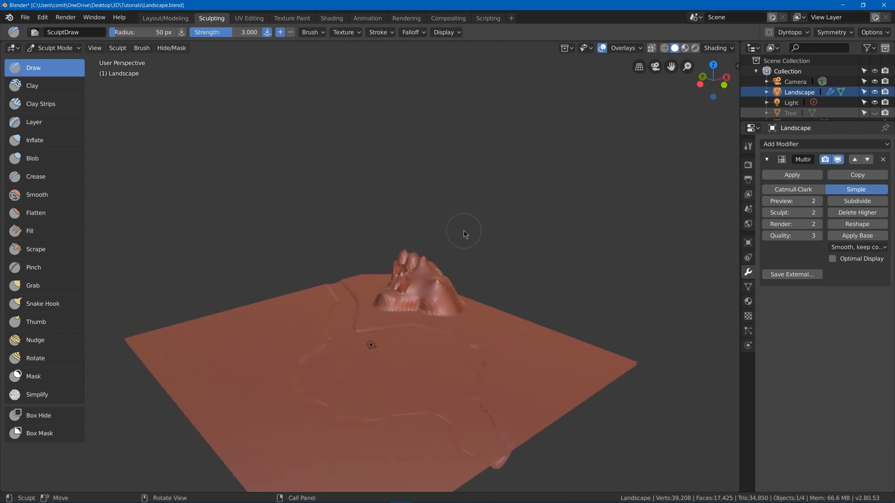
Step: Set the viewport's clip end distance to 5000 m
key(n)
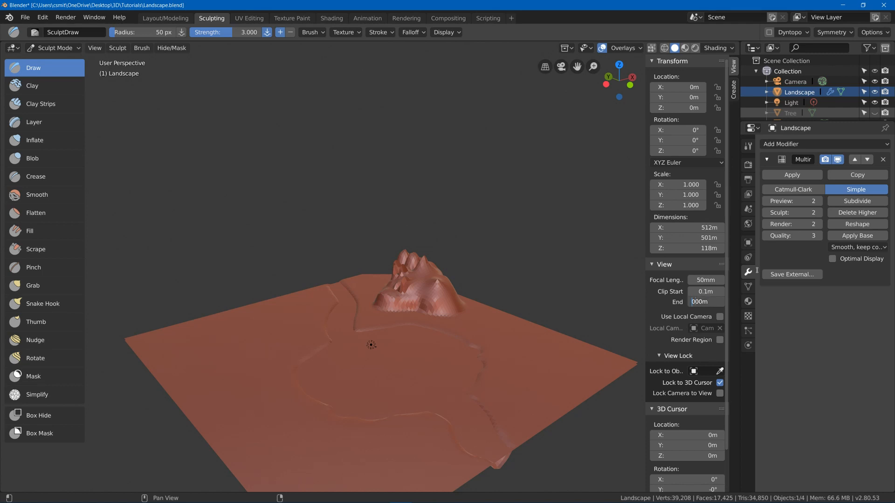
scroll(373, 289, down, 8)
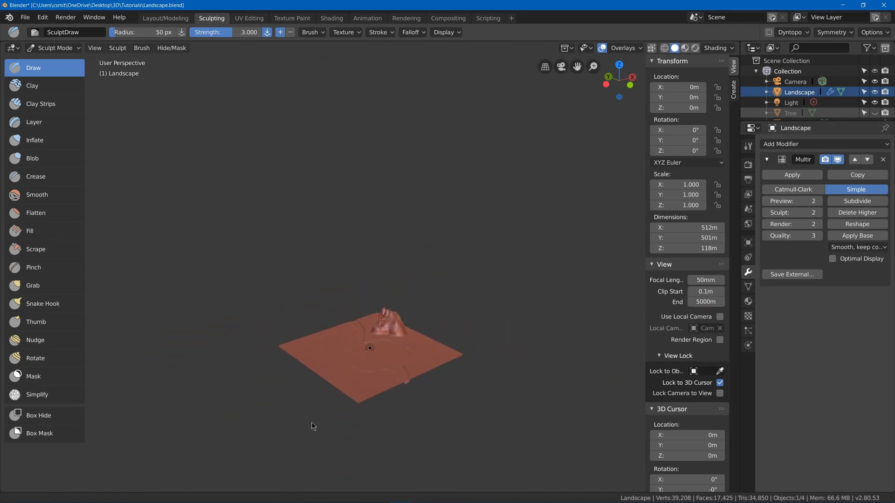
scroll(402, 314, down, 3)
ctrl+middle_drag(383, 390, 480, 233)
ctrl+middle_drag(392, 363, 449, 307)
key(n)
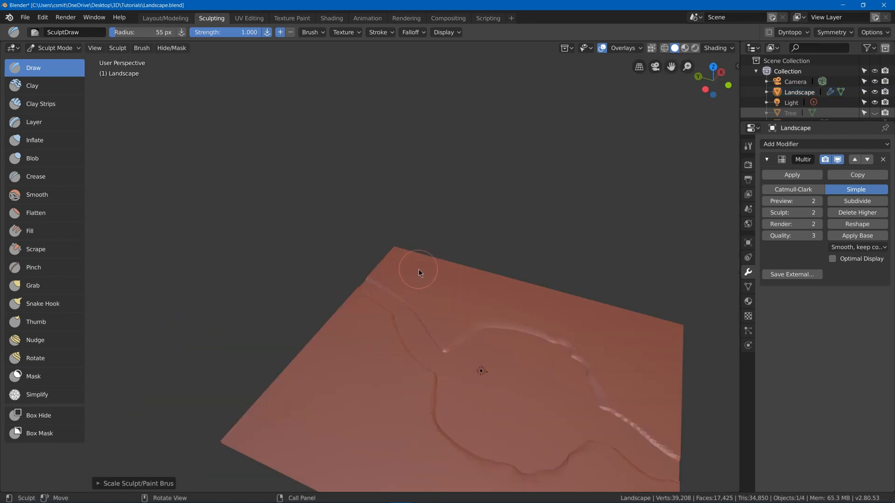
Step: Raise a large mountain in the far corner beside the back channel with the Draw brush at radius 124 px and strength 1.000
mouse_move(419, 270)
mouse_down()
mouse_move(432, 270)
mouse_move(412, 264)
mouse_up()
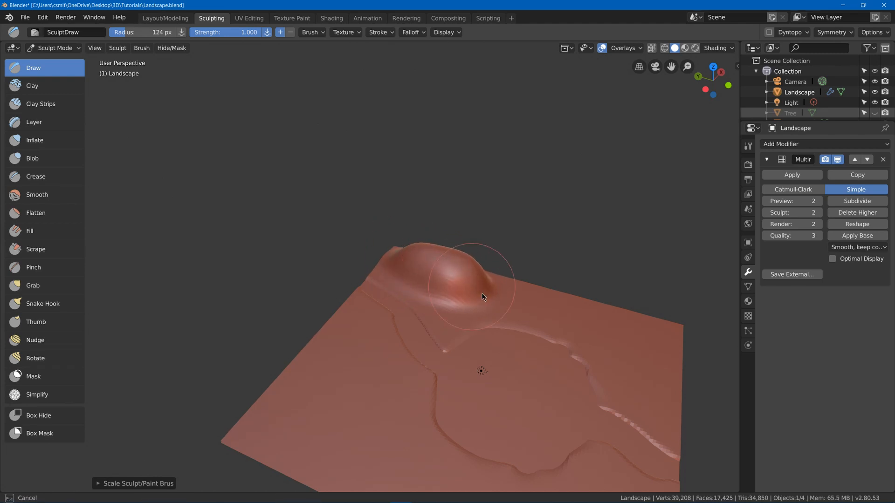
mouse_move(481, 293)
mouse_down()
mouse_move(449, 298)
mouse_move(412, 264)
mouse_move(418, 253)
mouse_move(420, 282)
mouse_up()
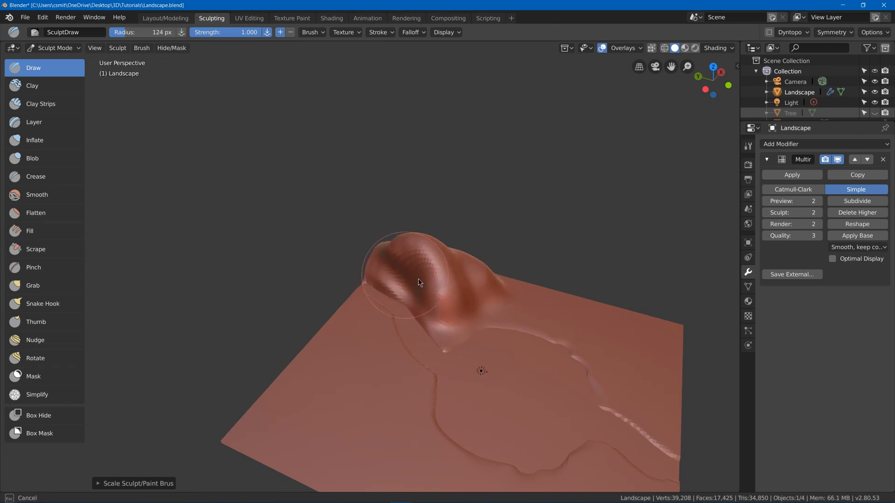
mouse_move(420, 282)
middle_down()
mouse_move(429, 213)
mouse_move(622, 239)
mouse_move(406, 303)
middle_up()
middle_drag(387, 336, 583, 210)
Step: Check the symmetry settings and raise a second group of hills on the opposite side of the back channel
click(836, 33)
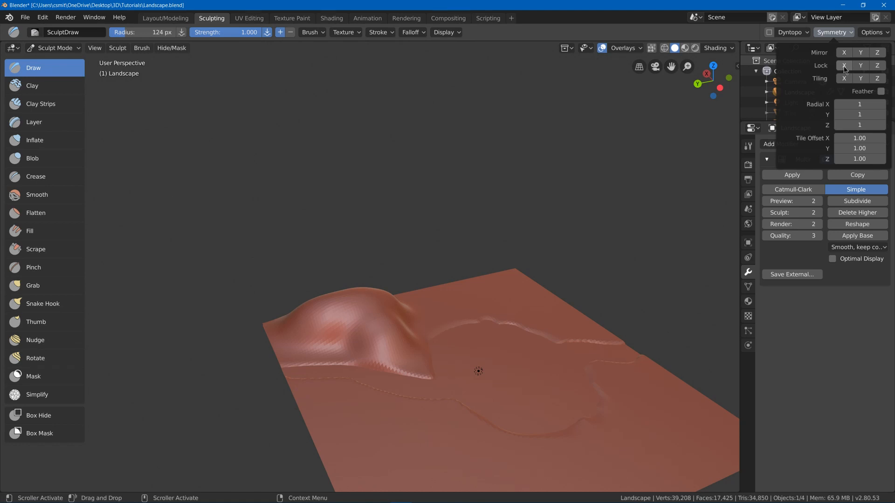
middle_drag(503, 261, 464, 210)
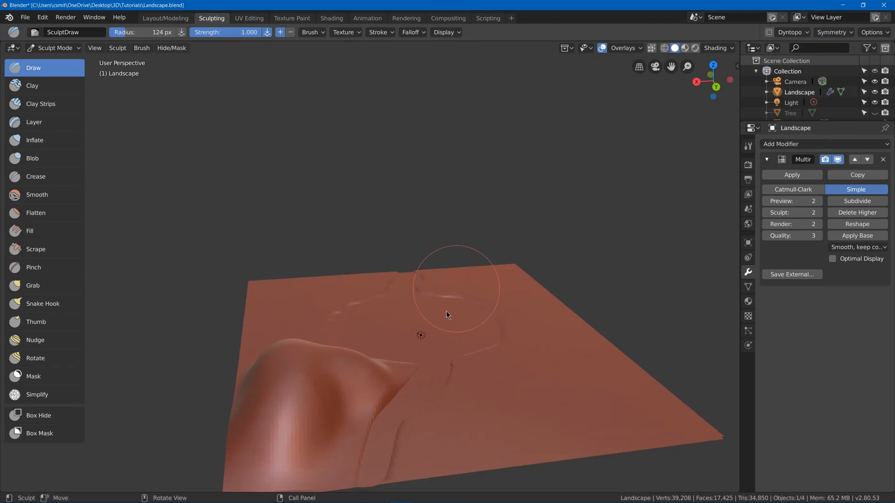
drag(473, 382, 457, 392)
mouse_move(493, 422)
mouse_down()
mouse_move(489, 371)
mouse_move(504, 350)
mouse_up()
mouse_move(504, 351)
middle_down()
mouse_move(625, 349)
mouse_move(401, 287)
middle_up()
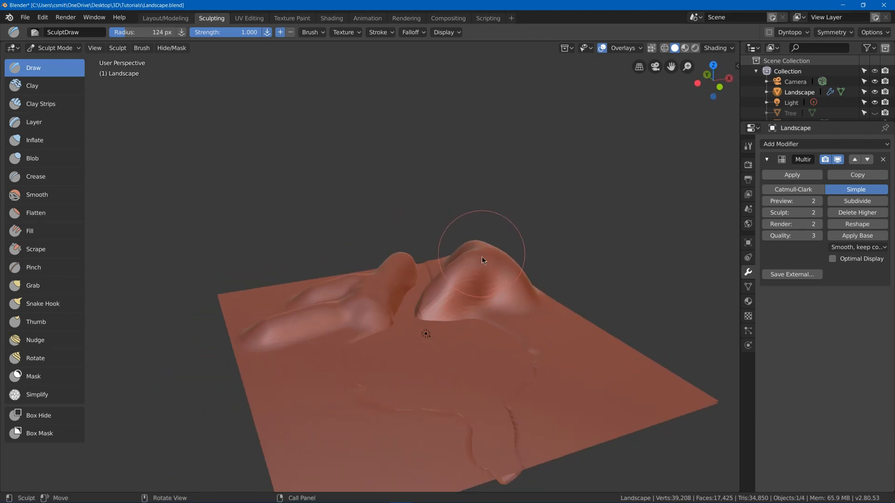
middle_drag(519, 287, 508, 265)
Step: Extend the mountain range along one side of the basin and build up its peaks with the Draw brush
drag(287, 292, 233, 326)
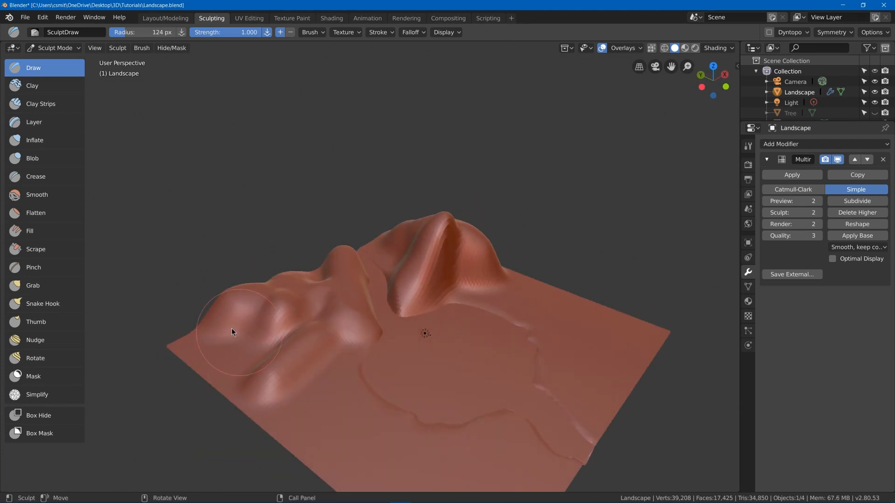
mouse_move(232, 366)
mouse_down()
mouse_move(206, 309)
mouse_move(258, 343)
mouse_up()
middle_drag(368, 263, 307, 261)
mouse_move(343, 261)
mouse_down()
mouse_move(396, 276)
mouse_move(434, 242)
mouse_up()
middle_drag(372, 261, 370, 237)
drag(321, 261, 364, 256)
middle_drag(372, 259, 372, 268)
mouse_move(279, 315)
mouse_down()
mouse_move(276, 274)
mouse_move(313, 326)
mouse_up()
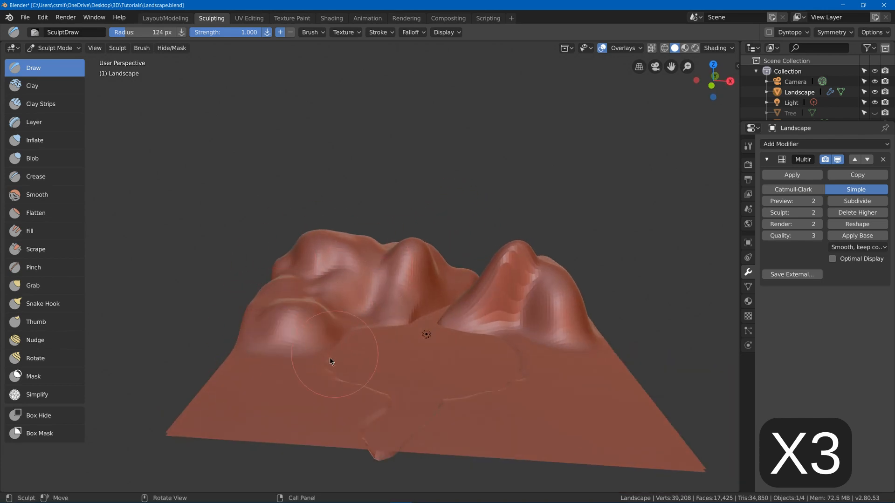
Step: Raise further hills along both shores towards the front channel and build up the mountain behind the back channel
middle_drag(329, 357, 326, 351)
mouse_move(321, 377)
mouse_down()
mouse_move(407, 393)
mouse_move(396, 389)
mouse_up()
mouse_move(355, 347)
middle_down()
mouse_move(352, 378)
mouse_move(438, 340)
middle_up()
mouse_move(514, 400)
mouse_down()
mouse_move(561, 330)
mouse_move(561, 298)
mouse_up()
mouse_move(505, 268)
middle_down()
mouse_move(500, 247)
mouse_move(385, 253)
mouse_move(414, 161)
mouse_move(228, 298)
mouse_move(273, 296)
mouse_move(310, 312)
mouse_move(260, 276)
middle_up()
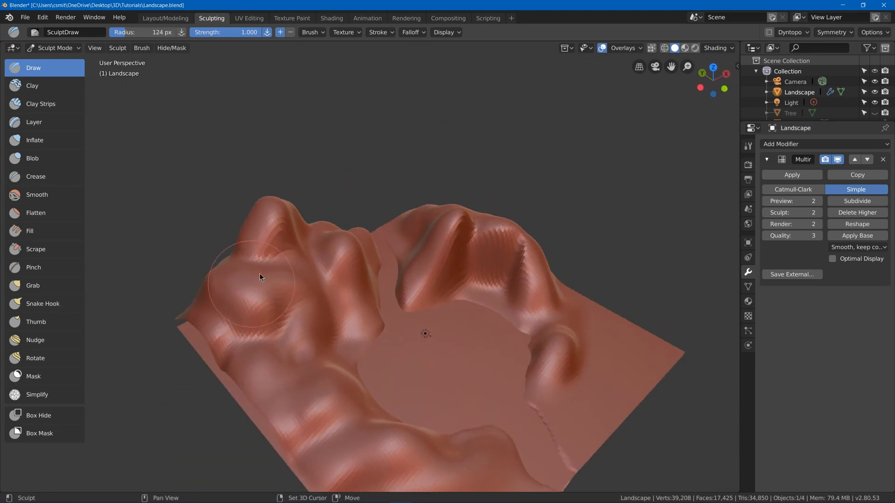
middle_drag(280, 213, 444, 225)
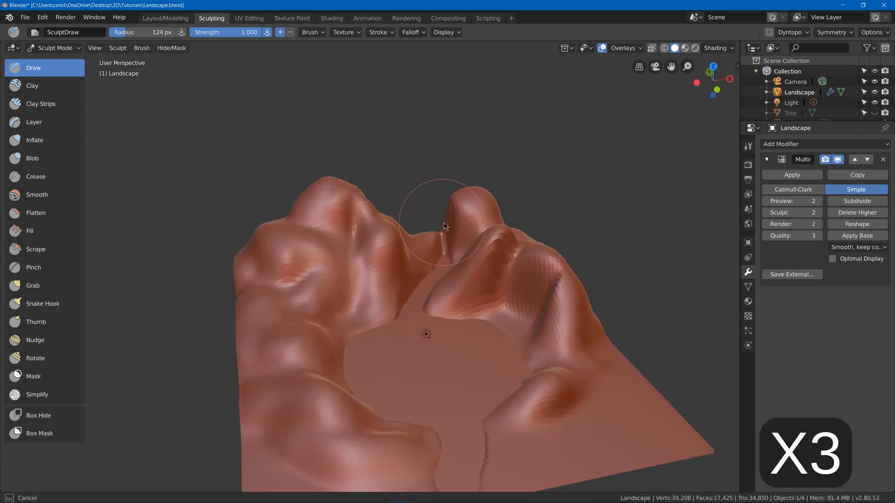
mouse_move(434, 220)
mouse_down()
mouse_move(425, 206)
mouse_move(441, 231)
mouse_up()
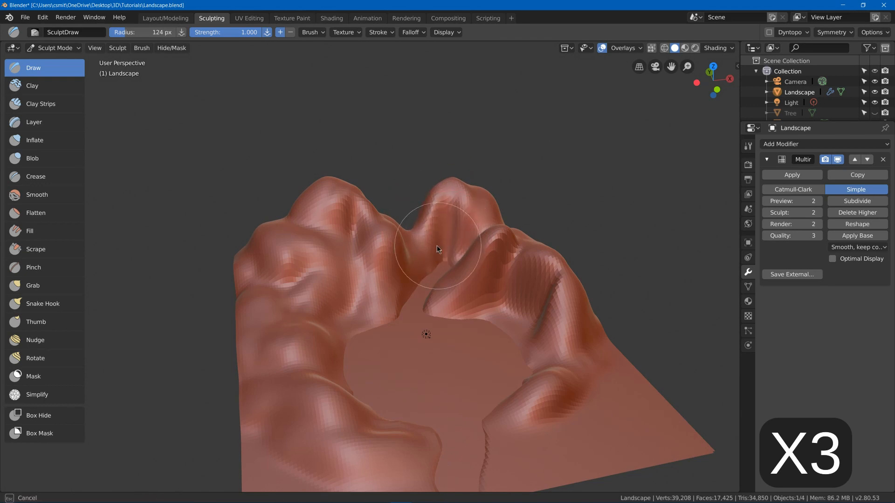
Step: Recarve the back channel between the mountains out to the landscape's edge with the Draw brush at radius 25 px and strength 3.000
mouse_move(437, 245)
middle_down()
mouse_move(447, 198)
mouse_move(495, 153)
mouse_move(356, 309)
mouse_move(347, 359)
mouse_move(357, 362)
middle_up()
key(bracketleft)
key(bracketleft)
key(bracketleft)
key(bracketleft)
key(bracketleft)
key(bracketleft)
key(bracketleft)
key(bracketleft)
key(bracketleft)
key(bracketleft)
key(bracketleft)
key(bracketleft)
key(bracketleft)
key(bracketleft)
key(bracketleft)
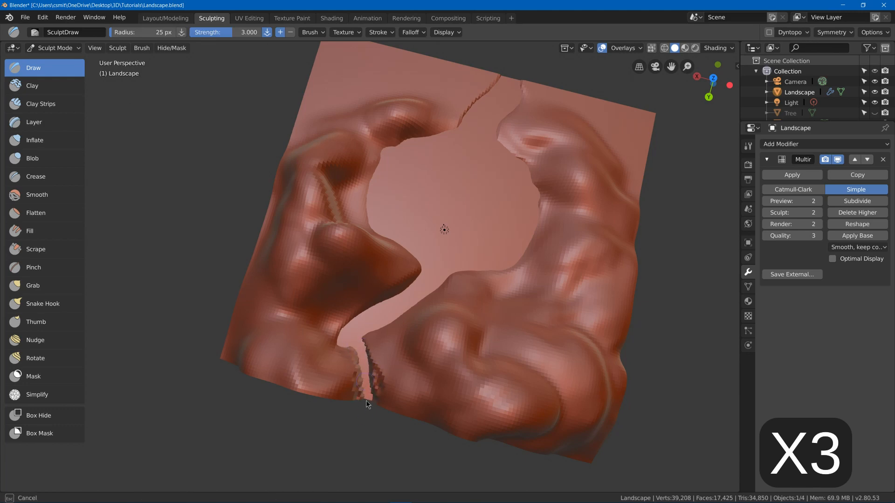
middle_drag(352, 336, 383, 265)
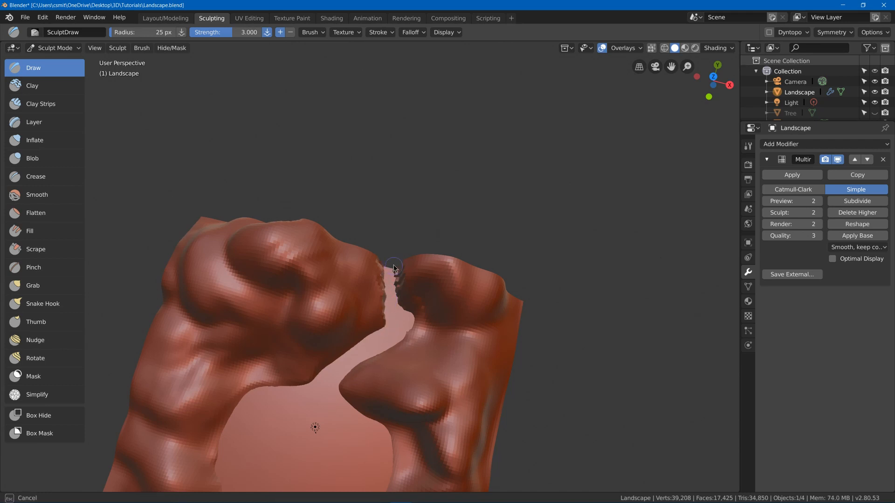
middle_drag(405, 316, 407, 218)
Step: Smooth the jagged mountain wall beside the back channel and set the brush radius to 128 px
shift+middle_drag(326, 332, 413, 214)
scroll(438, 239, up, 5)
key(bracketright)
key(bracketright)
key(bracketright)
key(bracketright)
key(bracketright)
key(bracketright)
key(bracketright)
key(bracketright)
key(bracketright)
key(bracketright)
key(bracketright)
key(bracketright)
key(bracketleft)
key(bracketleft)
key(bracketleft)
key(bracketleft)
key(bracketleft)
key(bracketleft)
key(bracketleft)
key(bracketleft)
key(bracketleft)
key(bracketleft)
key(bracketleft)
key(bracketleft)
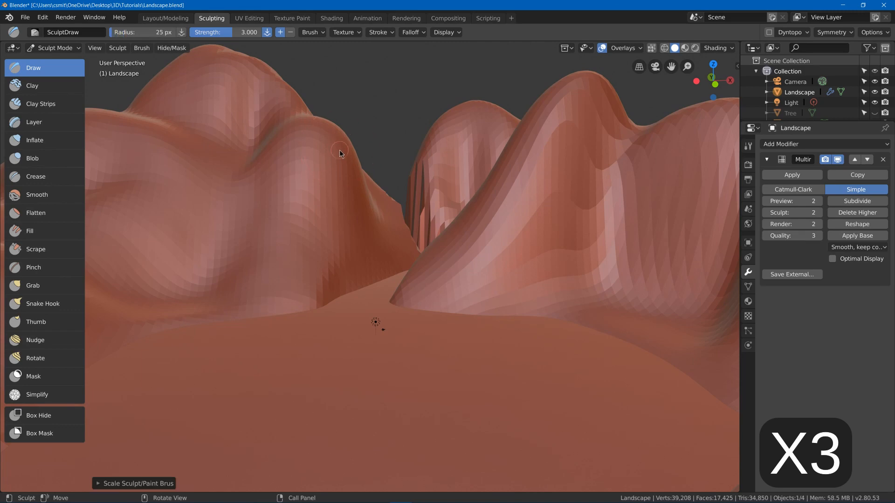
shift+drag(414, 167, 443, 174)
middle_drag(443, 173, 447, 122)
scroll(362, 244, down, 5)
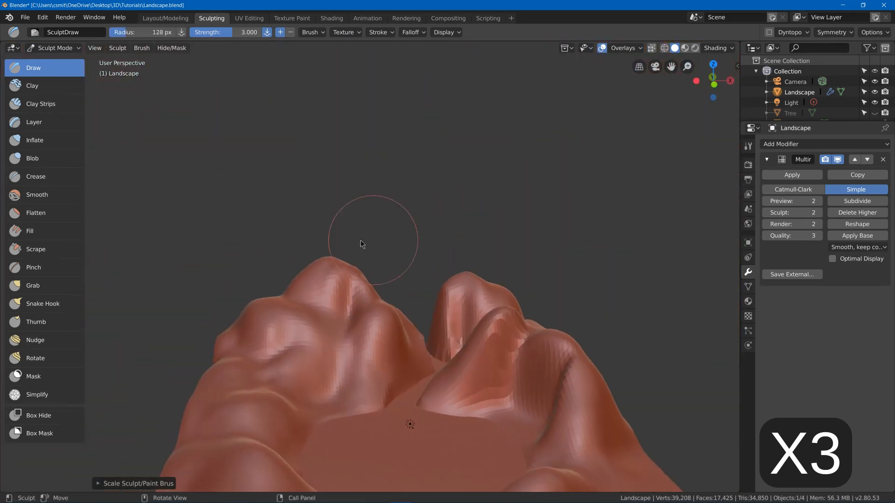
Step: Cut flat rock faces into the tallest peak with the Flatten brush at radius 128 px and strength 3.000
click(33, 213)
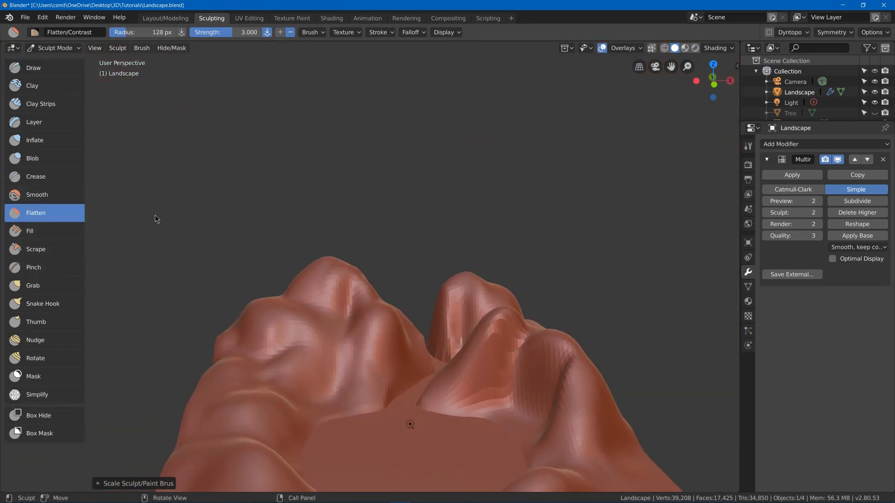
scroll(332, 228, up, 3)
shift+middle_drag(331, 231, 380, 311)
mouse_move(350, 322)
mouse_down()
mouse_move(328, 280)
mouse_move(325, 321)
mouse_move(343, 271)
mouse_move(326, 270)
mouse_move(354, 323)
mouse_move(390, 291)
mouse_up()
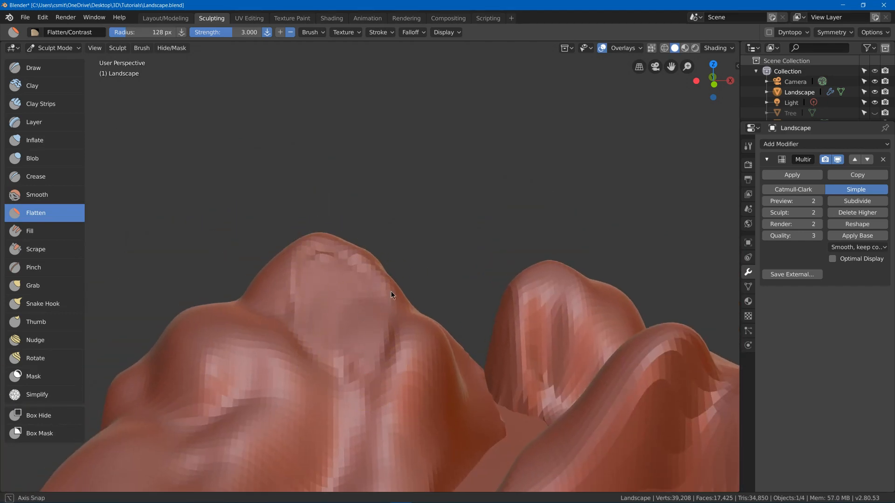
mouse_move(391, 291)
middle_down()
mouse_move(390, 298)
mouse_move(546, 240)
middle_up()
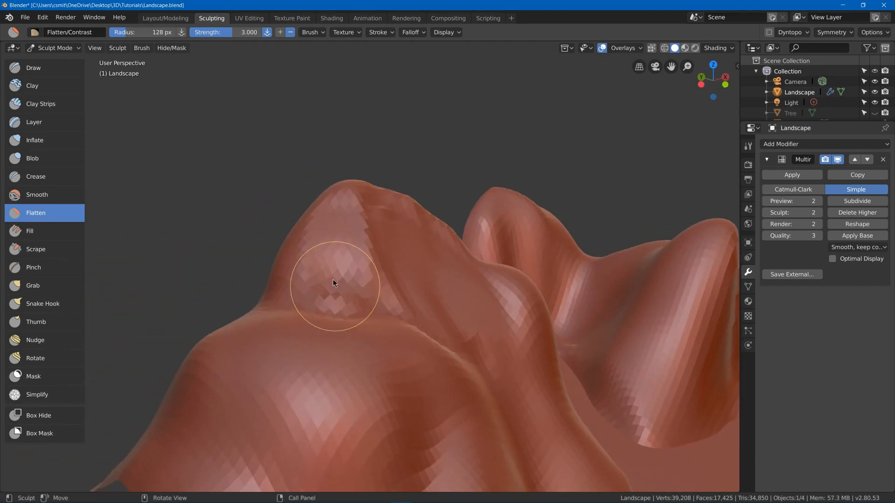
mouse_move(330, 284)
mouse_down()
mouse_move(289, 293)
mouse_move(294, 285)
mouse_up()
mouse_move(451, 186)
middle_down()
mouse_move(399, 188)
mouse_move(289, 261)
middle_up()
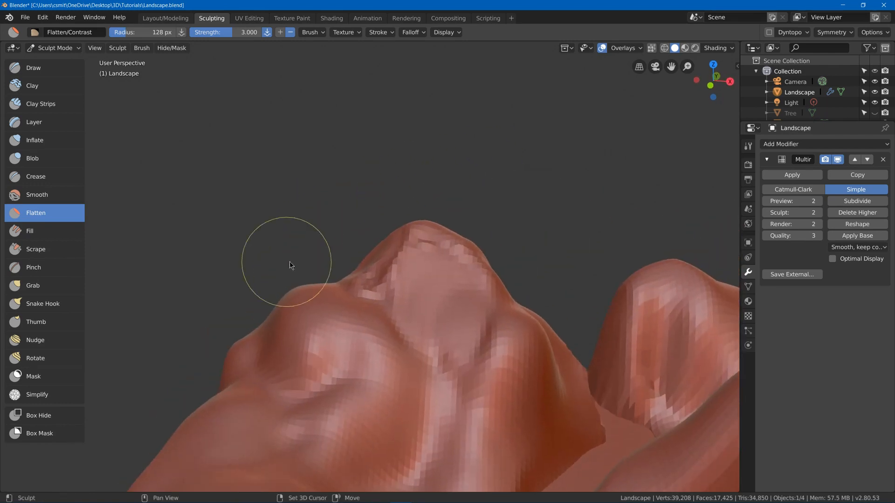
Step: Display the Flatten brush's settings and examine its additional options
click(748, 146)
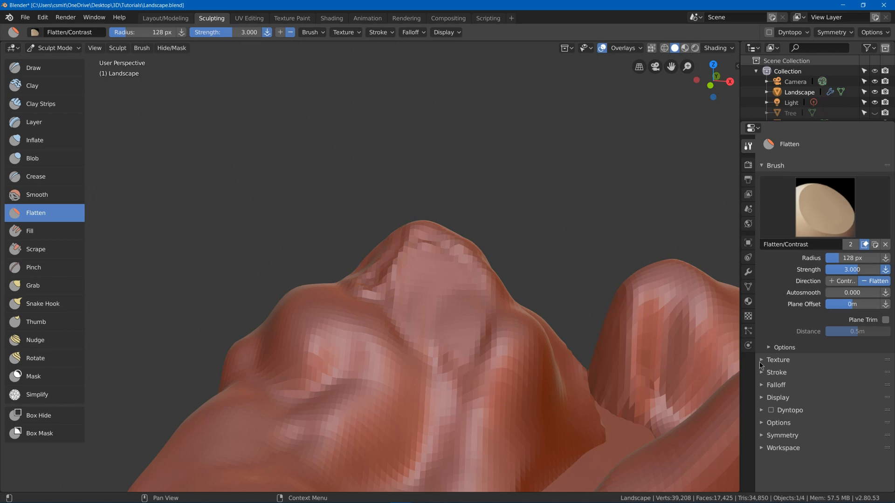
click(769, 347)
scroll(847, 365, down, 2)
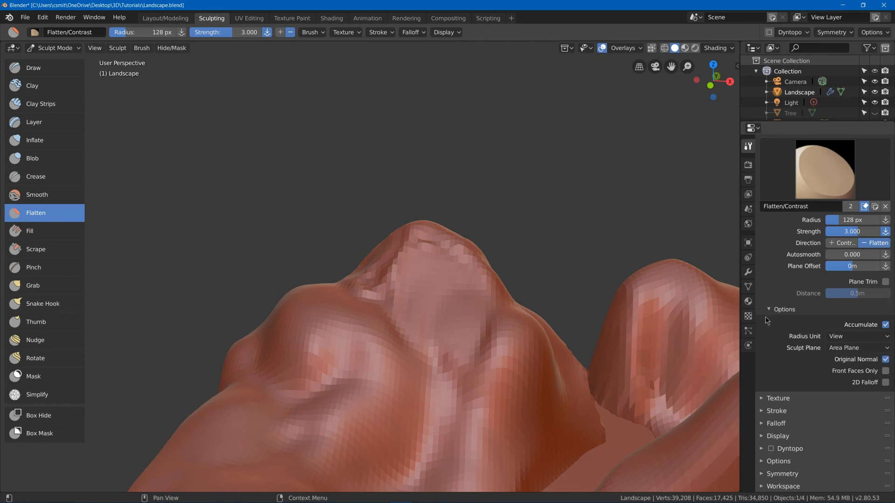
Step: Flatten the front and outer sides of the tallest peak into angular faces
middle_drag(357, 256, 338, 246)
drag(338, 246, 379, 322)
middle_drag(420, 224, 533, 203)
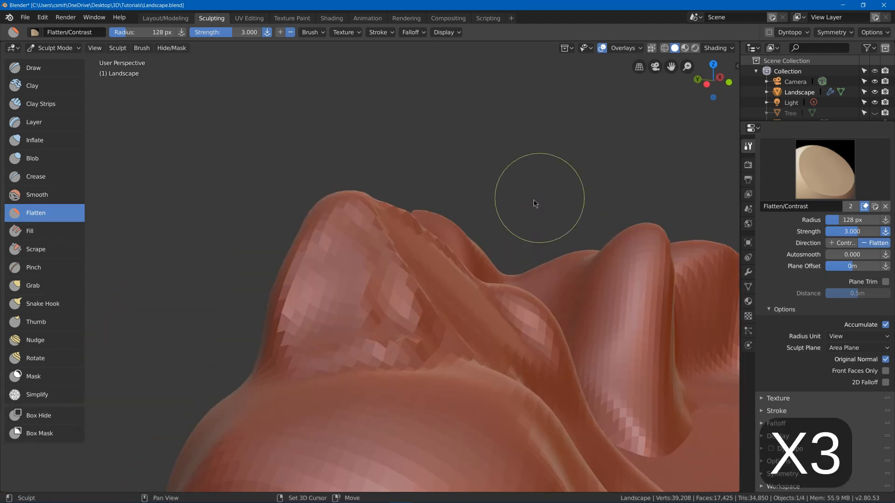
mouse_move(328, 308)
mouse_down()
mouse_move(325, 271)
mouse_move(322, 322)
mouse_up()
middle_drag(270, 256, 391, 249)
drag(565, 277, 586, 237)
middle_drag(586, 238, 432, 241)
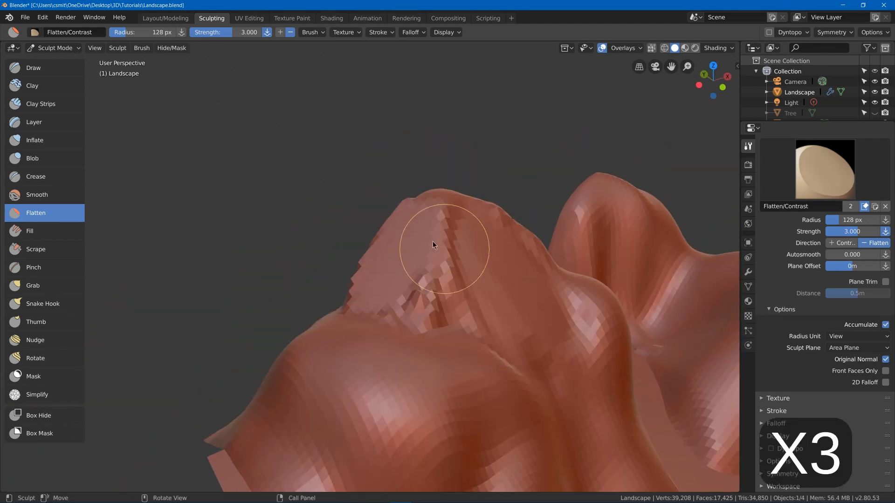
drag(432, 242, 416, 231)
middle_drag(416, 231, 331, 240)
Step: Refine the tallest peak's summit, back and side faces with more Flatten strokes
mouse_move(389, 298)
mouse_down()
mouse_move(401, 337)
mouse_move(369, 233)
mouse_up()
scroll(373, 238, down, 2)
shift+middle_drag(373, 237, 486, 298)
mouse_move(397, 301)
middle_down()
mouse_move(465, 300)
mouse_move(457, 305)
middle_up()
mouse_move(438, 327)
mouse_down()
mouse_move(436, 372)
mouse_move(437, 348)
mouse_up()
scroll(439, 347, up, 2)
shift+middle_drag(555, 412, 452, 308)
mouse_move(294, 267)
mouse_down()
mouse_move(315, 299)
mouse_move(343, 246)
mouse_up()
mouse_move(343, 246)
mouse_down()
mouse_move(303, 303)
mouse_move(336, 244)
mouse_move(354, 250)
mouse_up()
mouse_move(354, 250)
middle_down()
mouse_move(344, 244)
mouse_move(411, 274)
middle_up()
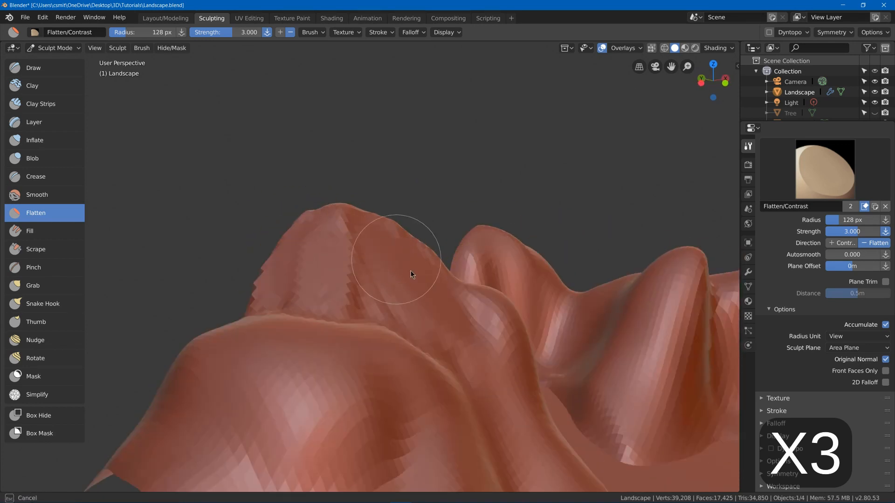
drag(411, 271, 388, 279)
Step: Flatten the slopes below the tallest peak down towards the basin shore and the back channel
middle_drag(453, 279, 392, 282)
shift+middle_drag(653, 303, 591, 322)
drag(591, 323, 598, 333)
middle_drag(562, 319, 592, 319)
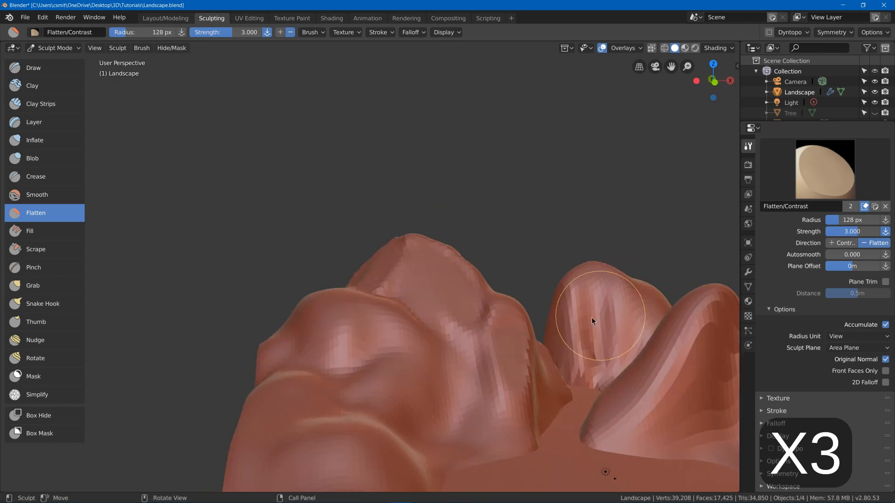
mouse_move(495, 373)
mouse_down()
mouse_move(448, 345)
mouse_move(459, 379)
mouse_up()
mouse_move(459, 330)
middle_down()
mouse_move(488, 283)
mouse_move(512, 303)
middle_up()
drag(541, 354, 537, 428)
drag(537, 427, 527, 382)
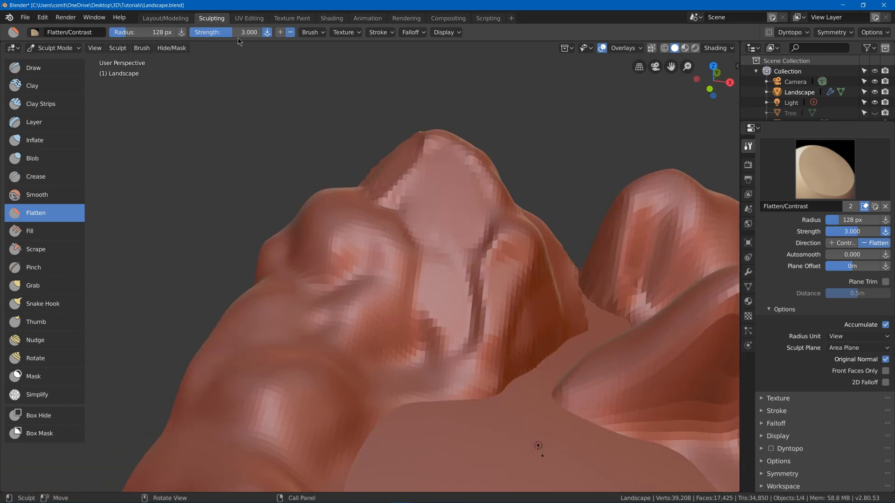
Step: Set the Flatten brush strength to 1.000 and flatten the shoulder hill next to the tallest peak
drag(228, 37, 363, 58)
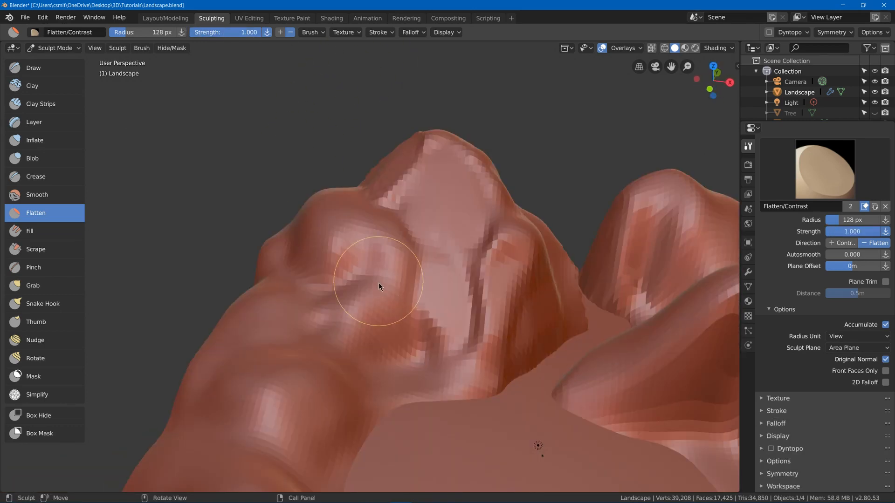
mouse_move(379, 283)
mouse_down()
mouse_move(397, 292)
mouse_move(387, 295)
mouse_move(391, 275)
mouse_up()
mouse_move(391, 275)
middle_down()
mouse_move(476, 196)
mouse_move(318, 309)
mouse_move(351, 301)
middle_up()
mouse_move(334, 294)
mouse_down()
mouse_move(315, 348)
mouse_move(345, 300)
mouse_move(385, 280)
mouse_up()
mouse_move(385, 279)
middle_down()
mouse_move(332, 282)
mouse_move(343, 261)
mouse_move(329, 254)
middle_up()
shift+middle_drag(427, 246, 302, 274)
mouse_move(485, 259)
middle_down()
mouse_move(513, 276)
mouse_move(484, 249)
mouse_move(445, 234)
mouse_move(454, 231)
middle_up()
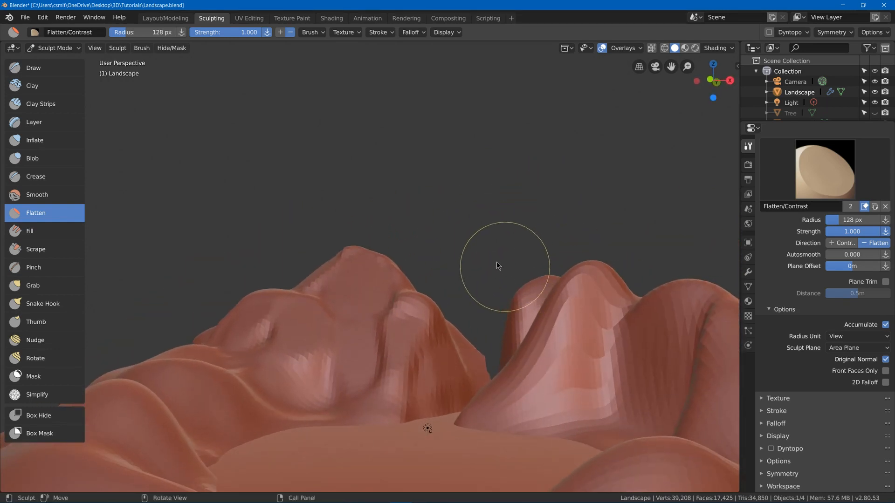
Step: Raise the mountain behind the back channel higher and add small hills near the channel's end with the Draw brush
click(32, 68)
middle_drag(438, 261, 510, 164)
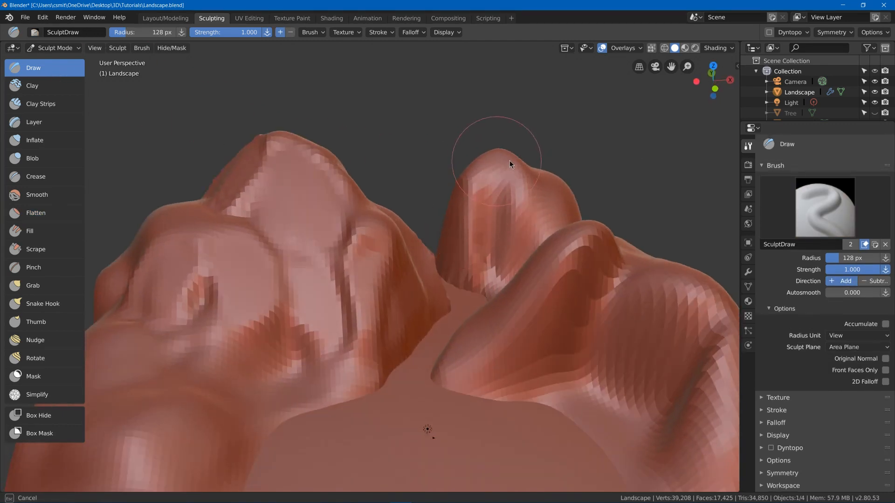
mouse_move(510, 161)
mouse_down()
mouse_move(539, 175)
mouse_move(536, 185)
mouse_up()
mouse_move(525, 184)
middle_down()
mouse_move(493, 128)
mouse_move(409, 199)
mouse_move(429, 251)
middle_up()
mouse_move(429, 251)
mouse_down()
mouse_move(446, 266)
mouse_move(477, 256)
mouse_move(482, 269)
mouse_move(455, 264)
mouse_up()
mouse_move(458, 261)
middle_down()
mouse_move(500, 185)
mouse_move(433, 191)
middle_up()
drag(322, 331, 335, 364)
middle_drag(342, 224, 338, 294)
mouse_move(325, 261)
mouse_down()
mouse_move(323, 247)
mouse_move(339, 243)
mouse_up()
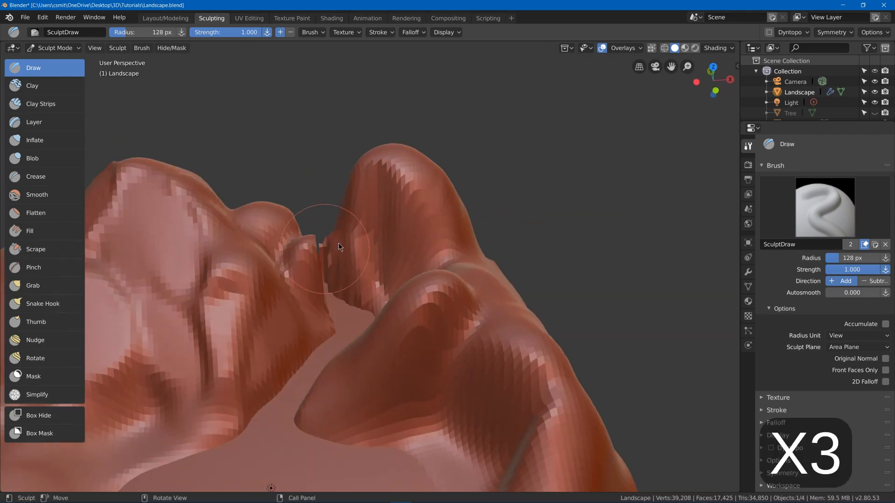
Step: Close off the back channel at the landscape's edge by building up terrain with the Draw brush
mouse_move(338, 242)
middle_down()
mouse_move(388, 258)
mouse_move(216, 201)
mouse_move(466, 224)
mouse_move(263, 387)
middle_up()
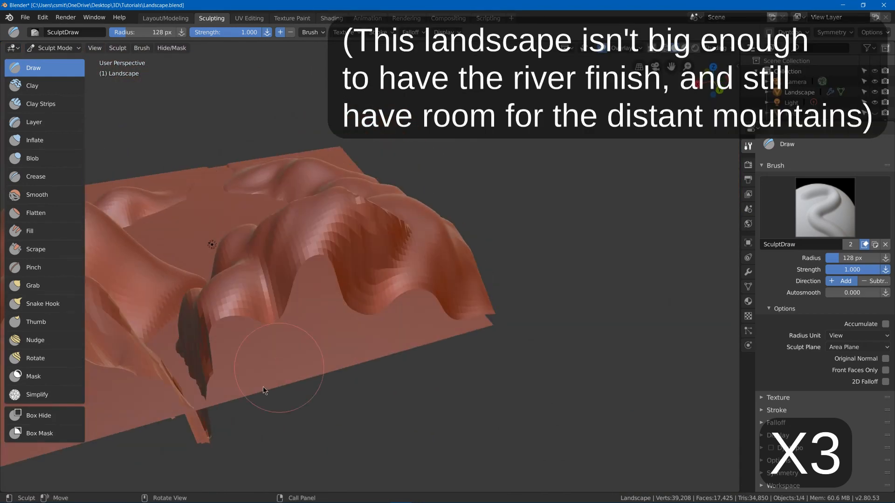
drag(186, 401, 183, 371)
mouse_move(183, 371)
middle_down()
mouse_move(317, 378)
mouse_move(309, 285)
mouse_move(349, 351)
mouse_move(351, 310)
mouse_move(385, 303)
mouse_move(373, 334)
middle_up()
drag(340, 251, 348, 255)
mouse_move(348, 265)
middle_down()
mouse_move(373, 231)
mouse_move(343, 299)
mouse_move(407, 233)
middle_up()
scroll(345, 293, up, 3)
mouse_move(412, 231)
mouse_down()
mouse_move(452, 247)
mouse_move(400, 257)
mouse_up()
Step: Raise a distant peak between the two large mountains and build up the slope beside it
shift+middle_drag(396, 261, 348, 413)
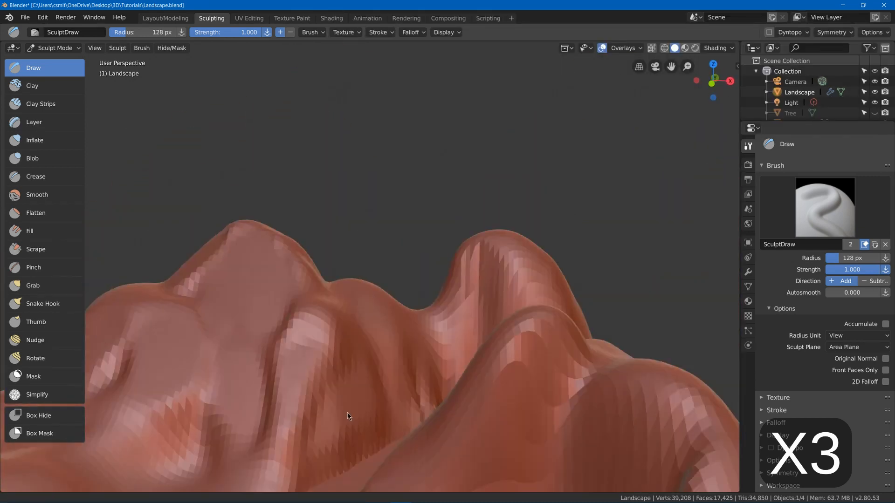
mouse_move(362, 300)
mouse_down()
mouse_move(396, 290)
mouse_move(418, 308)
mouse_move(431, 285)
mouse_up()
middle_drag(459, 228, 471, 260)
drag(473, 289, 515, 186)
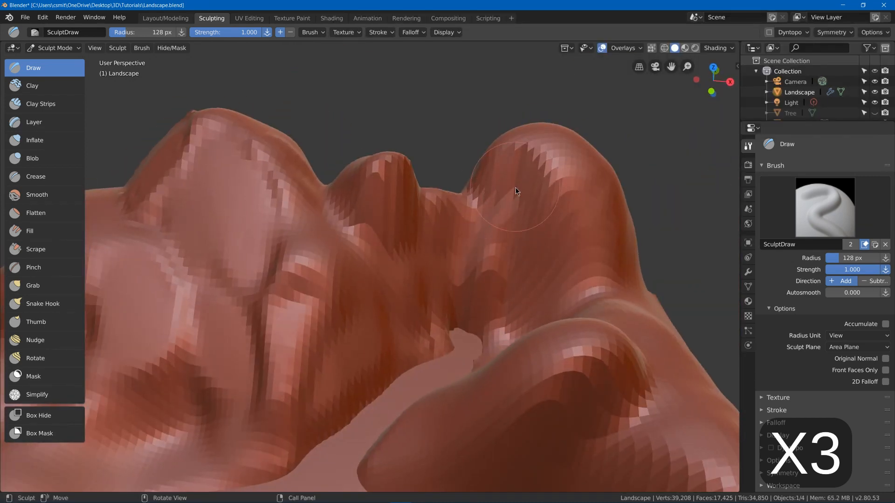
Step: Smooth the newly raised hills and slopes around the closed end of the back channel
scroll(557, 205, down, 3)
mouse_move(550, 261)
middle_down()
mouse_move(521, 311)
mouse_move(489, 328)
middle_up()
mouse_move(329, 326)
shift+mouse_down()
mouse_move(343, 239)
mouse_move(333, 303)
shift+mouse_up()
mouse_move(331, 356)
middle_down()
mouse_move(350, 319)
mouse_move(461, 342)
middle_up()
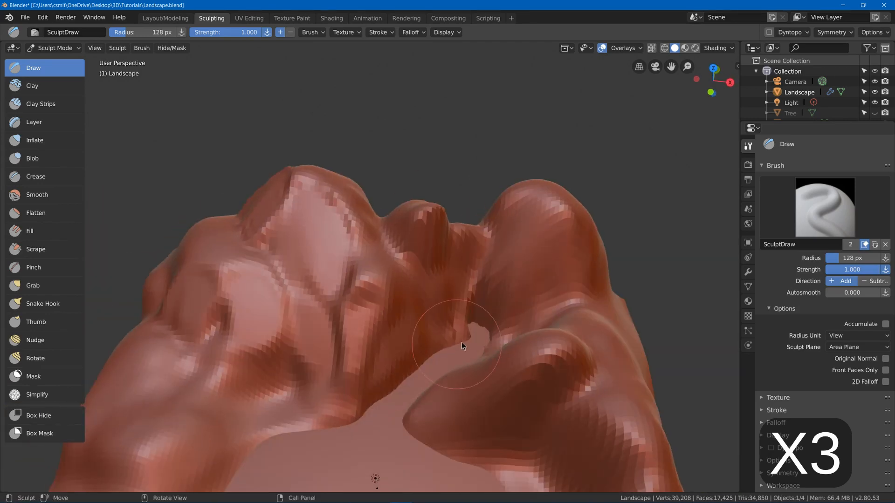
middle_drag(434, 283, 419, 238)
mouse_move(368, 323)
shift+mouse_down()
mouse_move(335, 351)
mouse_move(345, 363)
shift+mouse_up()
mouse_move(361, 349)
middle_down()
mouse_move(339, 319)
mouse_move(416, 354)
mouse_move(404, 257)
mouse_move(437, 282)
mouse_move(424, 302)
middle_up()
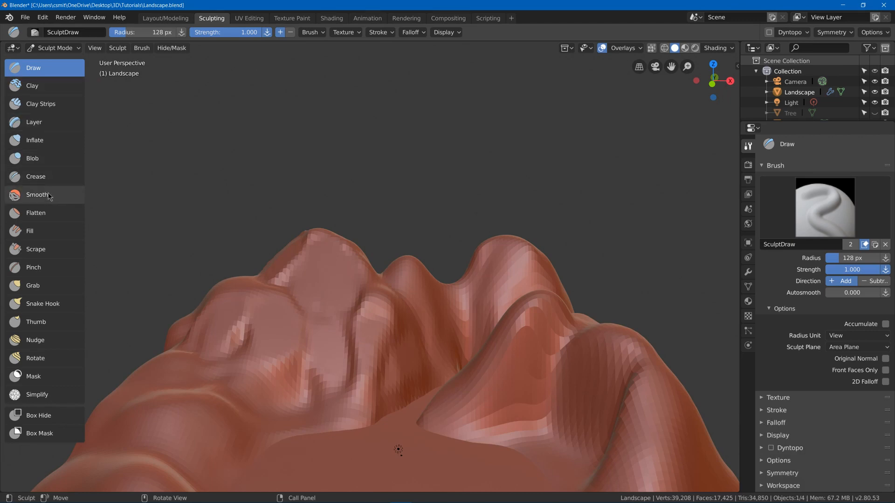
Step: Flatten the sides of the large mountain behind the back channel with the Flatten brush at strength 1.000
click(44, 214)
mouse_move(452, 250)
middle_down()
mouse_move(473, 272)
mouse_move(384, 219)
mouse_move(409, 239)
middle_up()
mouse_move(410, 239)
mouse_down()
mouse_move(382, 257)
mouse_move(380, 210)
mouse_up()
middle_drag(392, 205, 430, 180)
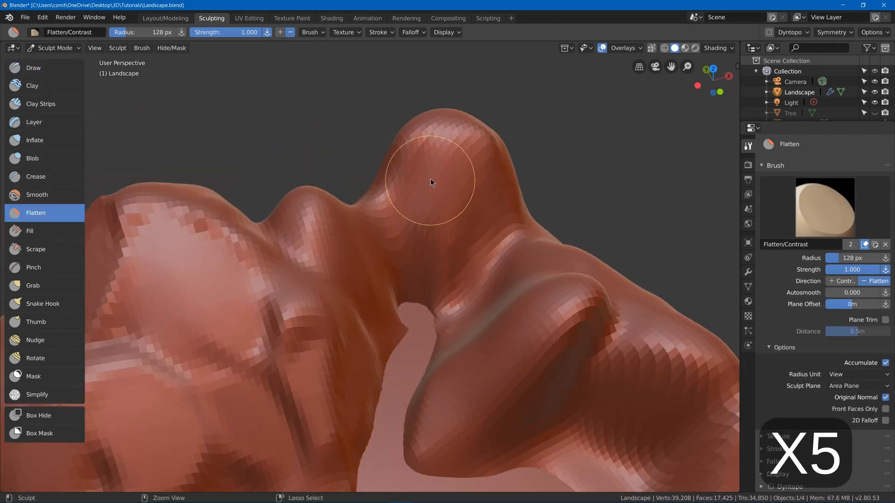
mouse_move(430, 180)
mouse_down()
mouse_move(436, 170)
mouse_move(437, 186)
mouse_up()
middle_drag(438, 186, 517, 252)
Step: Flatten the faces of the pointed spur between the back channel and the basin
drag(523, 292, 522, 265)
middle_drag(522, 266, 534, 320)
drag(533, 321, 522, 345)
mouse_move(527, 322)
middle_down()
mouse_move(512, 306)
mouse_move(285, 246)
mouse_move(406, 340)
mouse_move(450, 281)
mouse_move(417, 279)
mouse_move(476, 262)
mouse_move(513, 231)
mouse_move(419, 303)
middle_up()
mouse_move(420, 303)
mouse_down()
mouse_move(423, 362)
mouse_move(466, 282)
mouse_up()
middle_drag(467, 282, 441, 278)
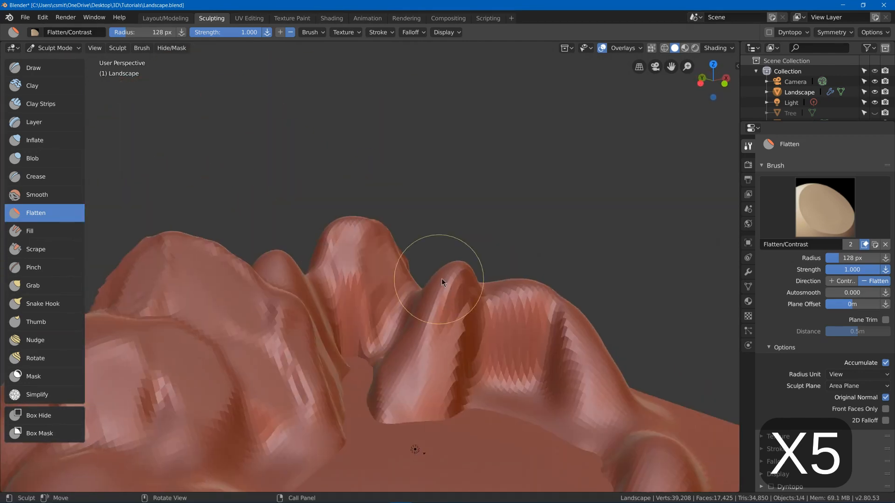
drag(441, 278, 391, 349)
middle_drag(390, 350, 381, 383)
drag(381, 383, 398, 308)
mouse_move(398, 307)
middle_down()
mouse_move(318, 314)
mouse_move(381, 382)
mouse_move(357, 290)
mouse_move(386, 285)
middle_up()
Step: Flatten the inner face of the ridge beside the pointed spur
mouse_move(514, 323)
mouse_down()
mouse_move(571, 380)
mouse_move(575, 432)
mouse_up()
middle_drag(575, 431, 557, 412)
mouse_move(558, 411)
mouse_down()
mouse_move(533, 315)
mouse_move(535, 394)
mouse_move(545, 347)
mouse_up()
mouse_move(545, 346)
middle_down()
mouse_move(477, 270)
mouse_move(491, 334)
mouse_move(301, 299)
middle_up()
drag(300, 299, 261, 298)
middle_drag(261, 297, 475, 295)
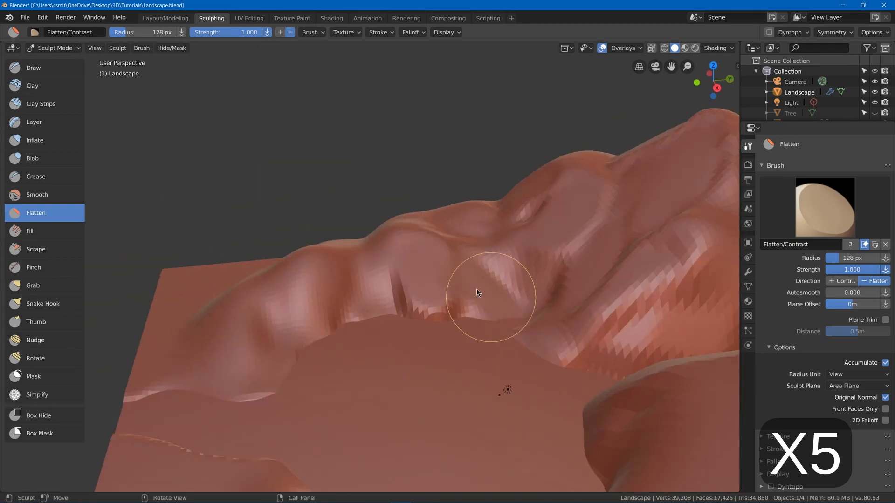
Step: Flatten the low hills along the basin's side and the mound beside the front channel
drag(475, 295, 310, 283)
mouse_move(309, 284)
middle_down()
mouse_move(396, 286)
mouse_move(694, 335)
middle_up()
drag(694, 336, 554, 392)
middle_drag(554, 391, 529, 312)
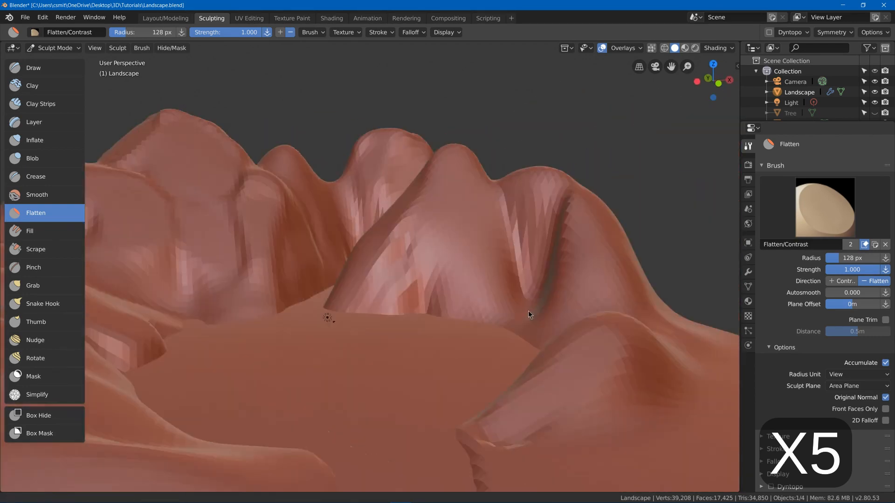
drag(529, 312, 468, 372)
mouse_move(468, 372)
middle_down()
mouse_move(566, 312)
mouse_move(419, 395)
mouse_move(422, 275)
middle_up()
Step: Flatten the upper faces of the large mountains on both sides of the back channel
scroll(418, 395, up, 3)
drag(422, 275, 422, 287)
middle_drag(422, 286, 254, 279)
drag(254, 280, 248, 275)
middle_drag(334, 302, 457, 268)
drag(457, 268, 436, 320)
mouse_move(437, 321)
middle_down()
mouse_move(496, 237)
mouse_move(367, 329)
middle_up()
mouse_move(367, 329)
mouse_down()
mouse_move(387, 384)
mouse_move(366, 341)
mouse_up()
mouse_move(366, 342)
middle_down()
mouse_move(390, 323)
mouse_move(386, 298)
middle_up()
drag(385, 298, 393, 268)
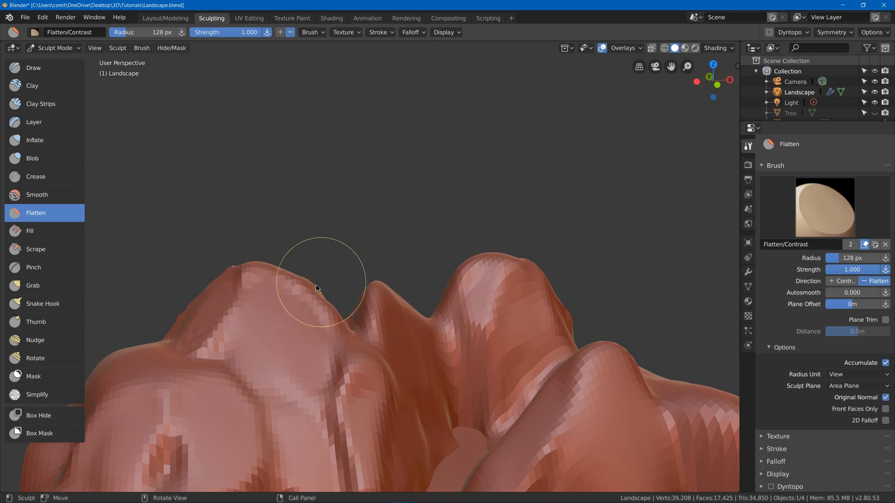
Step: Carve flatter facets into the summit of the tallest mountain and the slopes of the peak behind the spur
middle_drag(316, 288, 278, 329)
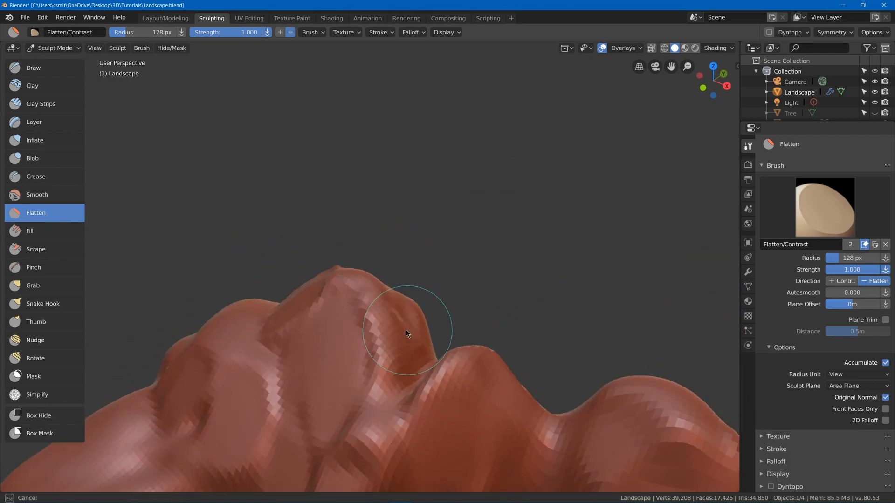
mouse_move(406, 329)
mouse_down()
mouse_move(409, 336)
mouse_move(367, 263)
mouse_move(388, 347)
mouse_move(374, 272)
mouse_move(410, 316)
mouse_up()
mouse_move(409, 316)
middle_down()
mouse_move(467, 227)
mouse_move(524, 231)
middle_up()
shift+middle_drag(362, 323, 377, 280)
drag(473, 312, 526, 318)
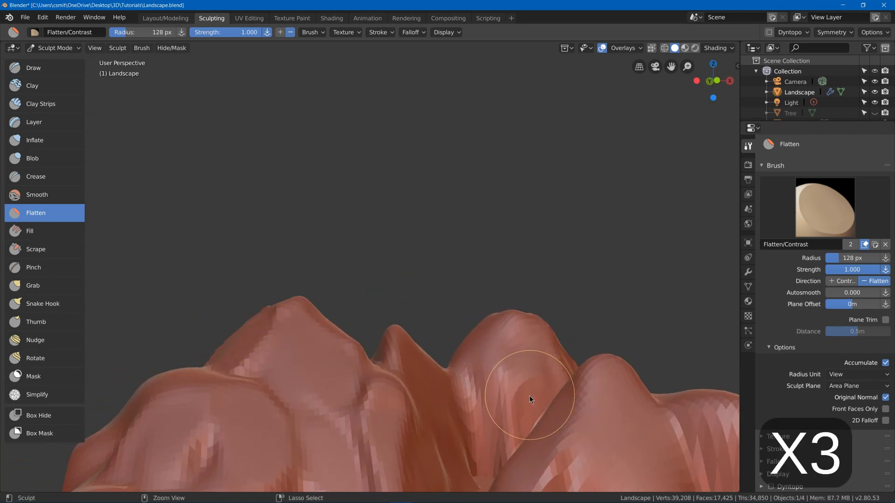
middle_drag(459, 321, 435, 296)
mouse_move(403, 350)
shift+middle_down()
mouse_move(390, 280)
mouse_move(410, 256)
shift+middle_up()
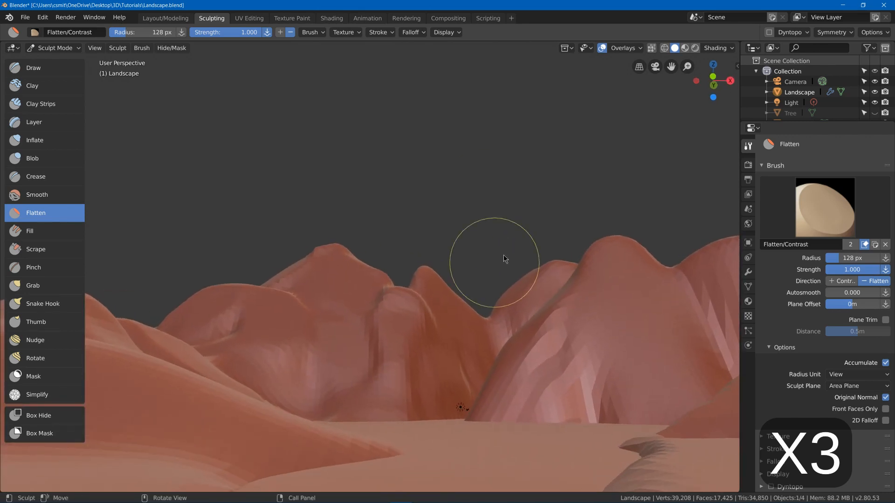
scroll(503, 255, down, 1)
middle_drag(522, 245, 494, 257)
mouse_move(454, 280)
mouse_down()
mouse_move(479, 308)
mouse_move(459, 316)
mouse_move(507, 329)
mouse_up()
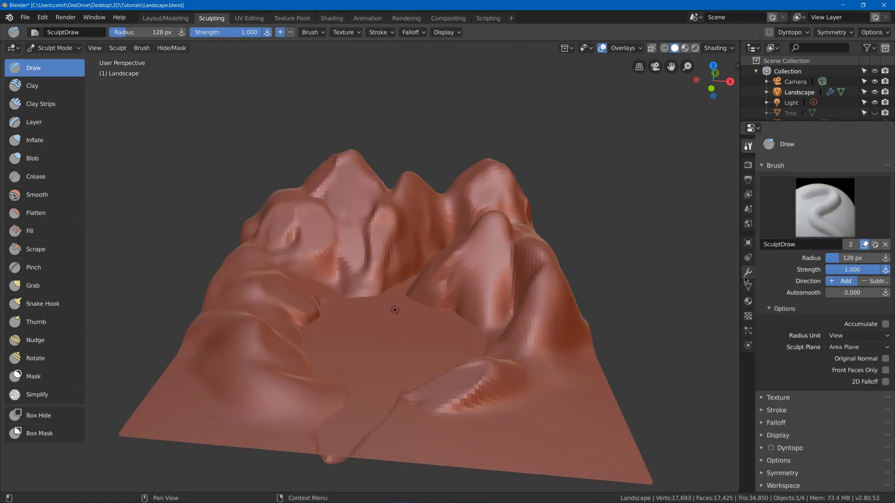
Step: Set the landscape's Multires sculpt, preview and render levels to 1
click(747, 274)
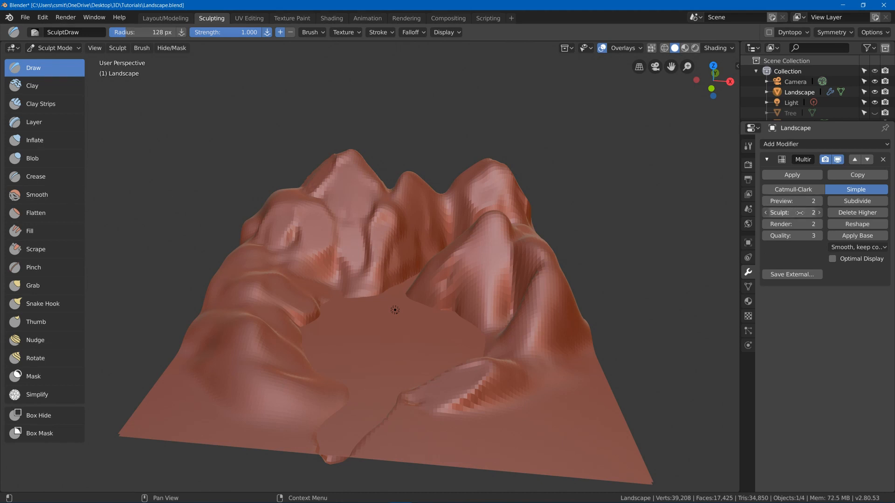
drag(799, 213, 795, 212)
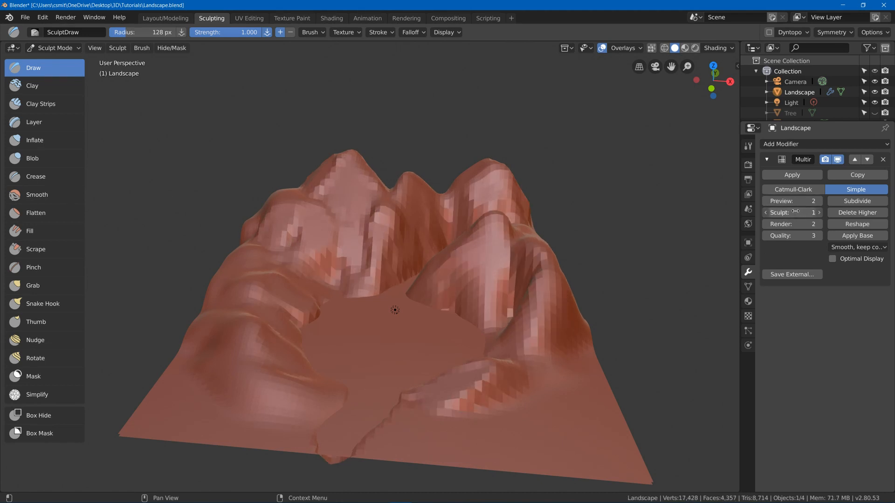
middle_drag(521, 325, 521, 292)
scroll(529, 279, up, 2)
middle_drag(533, 268, 538, 261)
scroll(564, 245, up, 2)
middle_drag(578, 240, 591, 231)
middle_drag(675, 182, 714, 207)
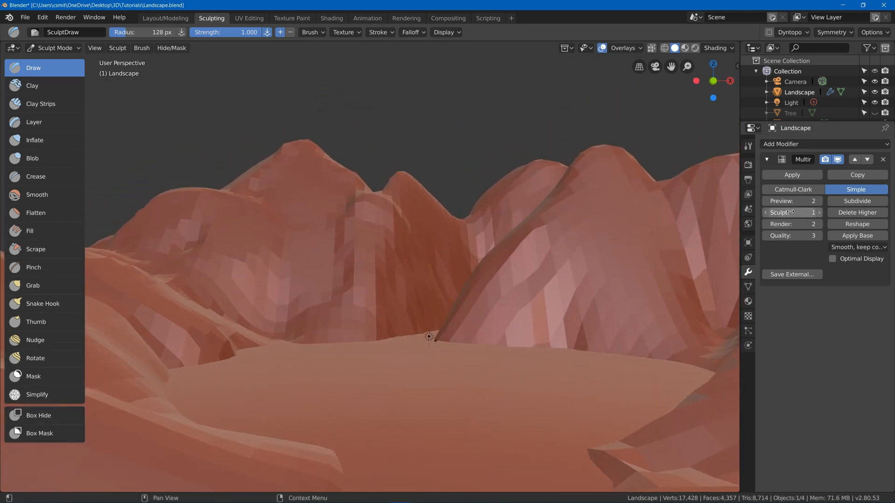
drag(789, 213, 795, 213)
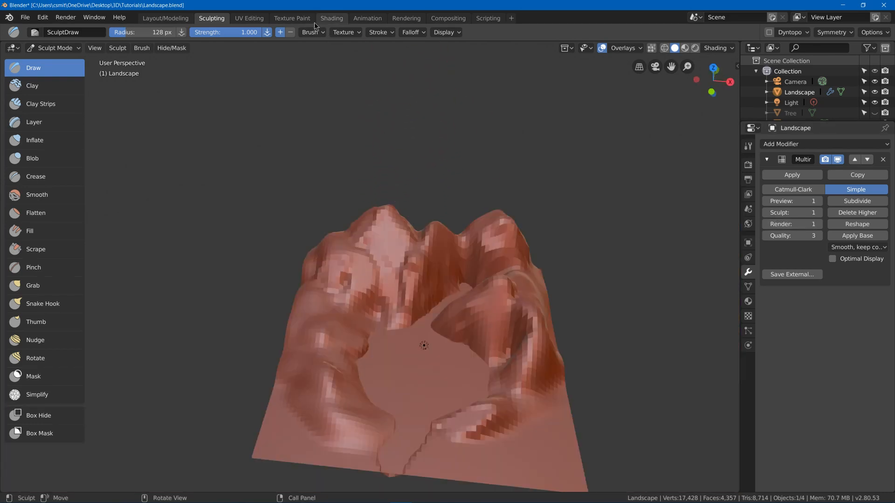
Step: Add a Base Color texture paint slot named LandscapeBase to the landscape material at 1024 x 1024 px, with a blank generated type
click(289, 18)
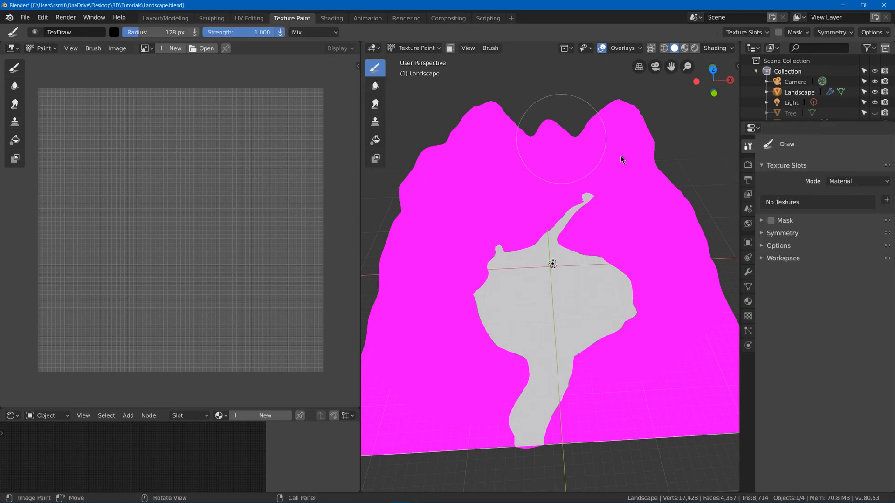
click(886, 199)
click(833, 212)
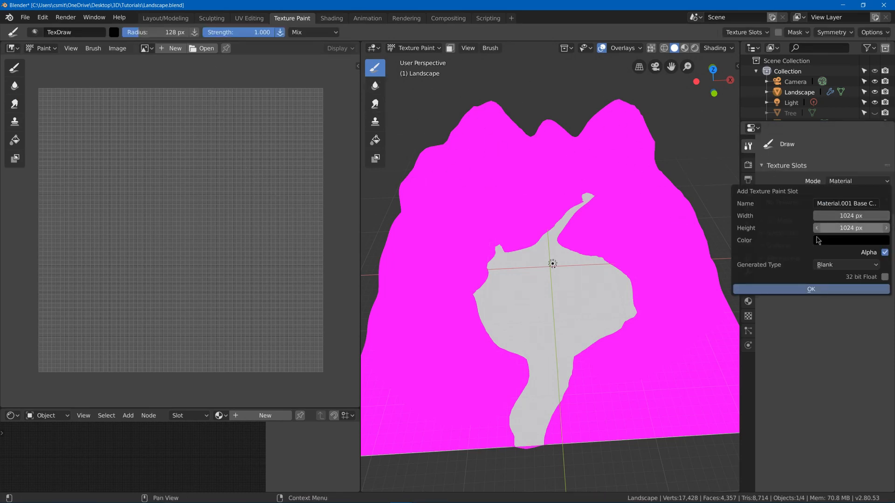
click(864, 202)
text(Landscap)
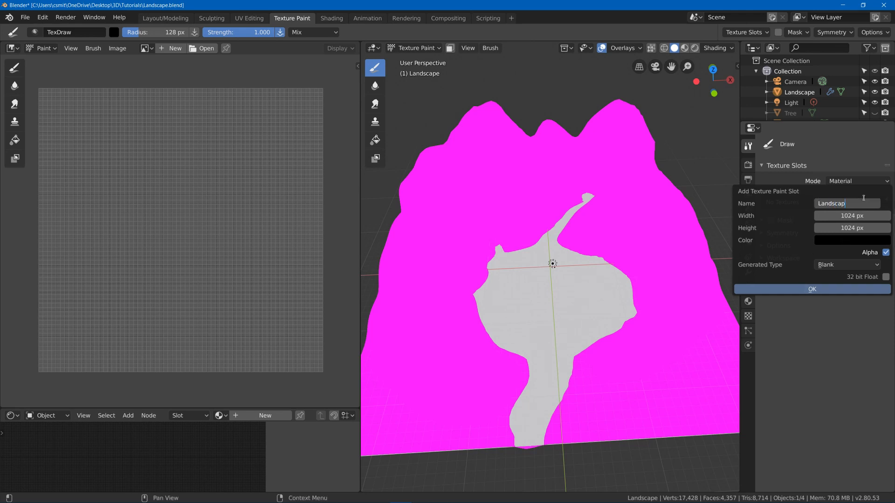
text(eBase)
key(Return)
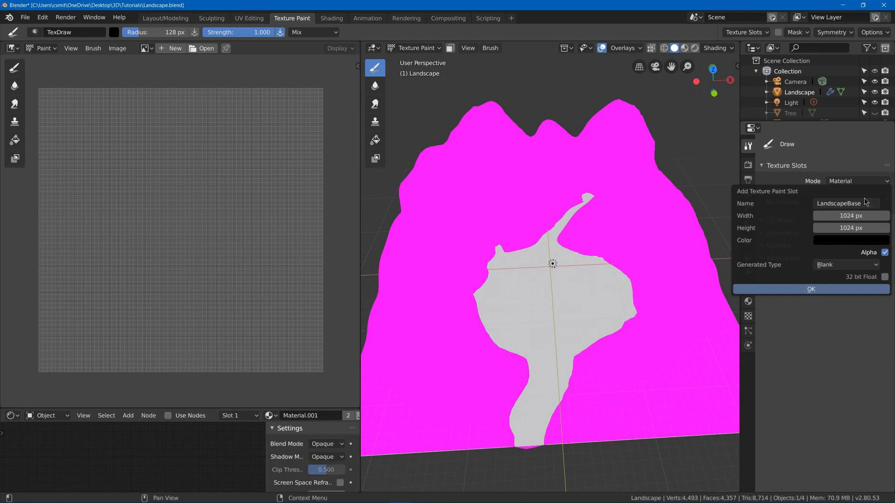
click(782, 289)
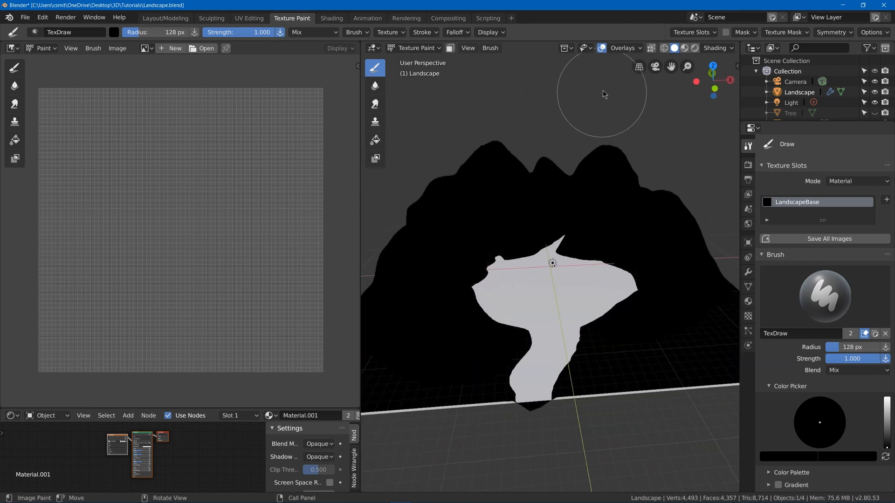
Step: Lower the texture paint overlay opacity so the terrain's shading shows through the paint
click(627, 50)
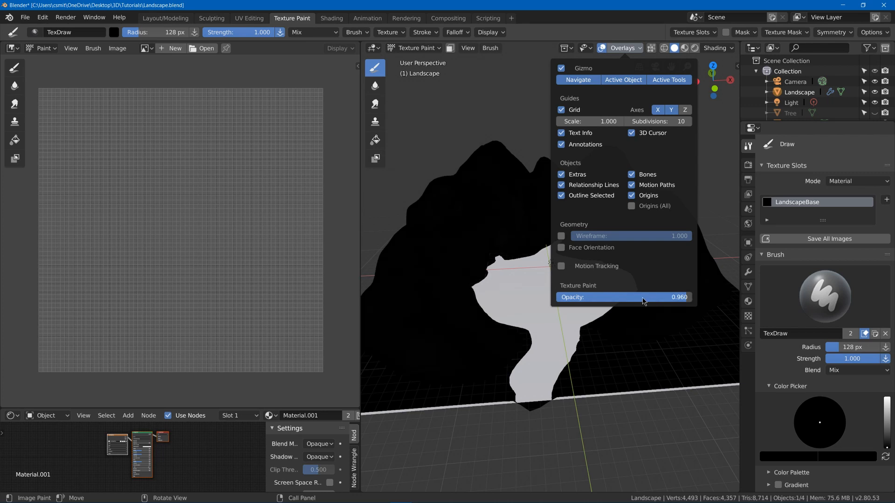
drag(643, 301, 588, 297)
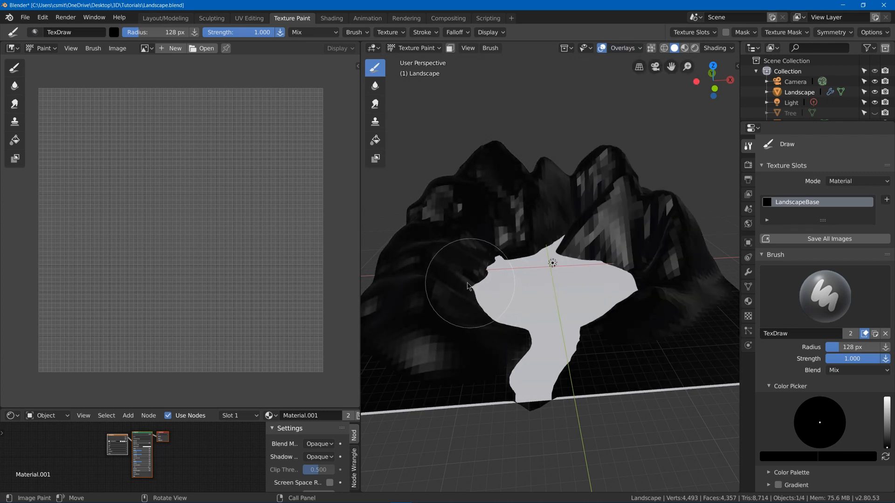
middle_drag(481, 279, 452, 280)
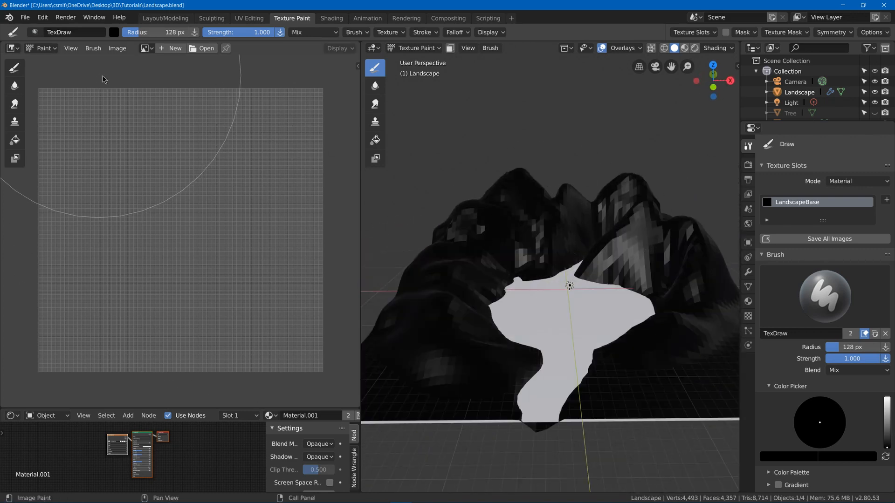
Step: Load the LandscapeBase image for painting and fill it with a muted green of about H 0.284, S 0.441, V 0.547
click(146, 48)
click(198, 66)
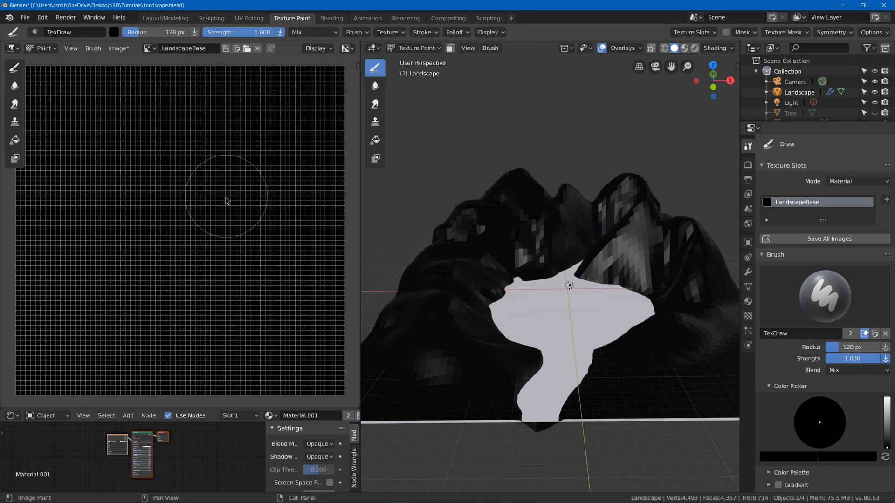
click(17, 140)
click(115, 33)
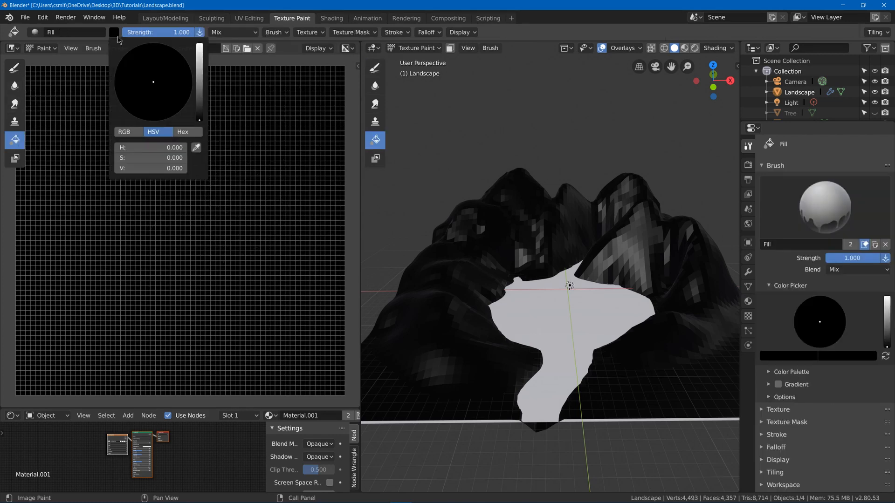
drag(199, 117, 202, 64)
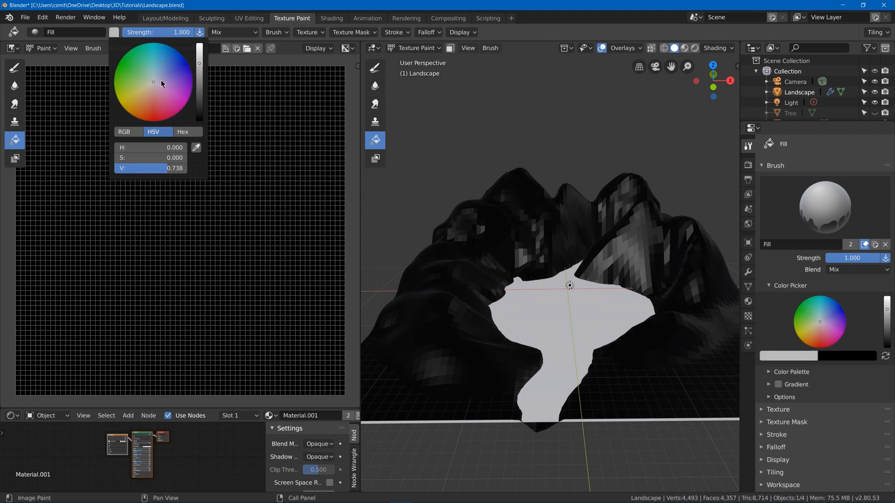
click(137, 79)
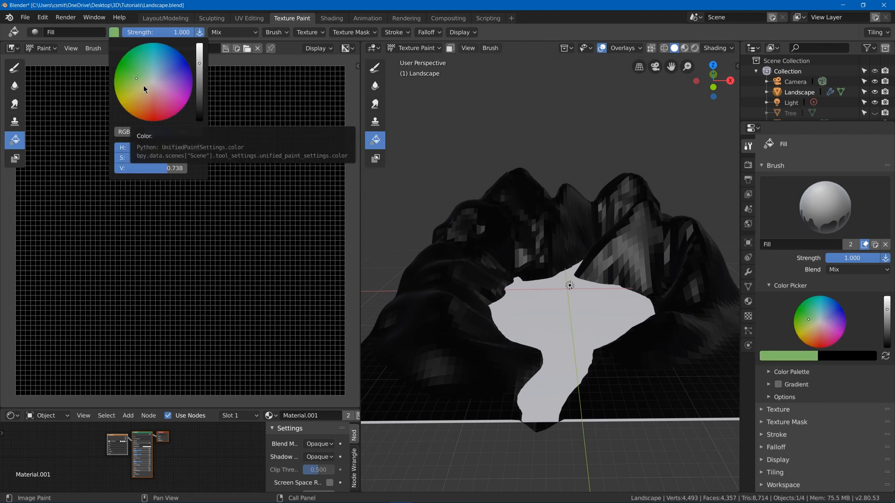
drag(199, 65, 200, 78)
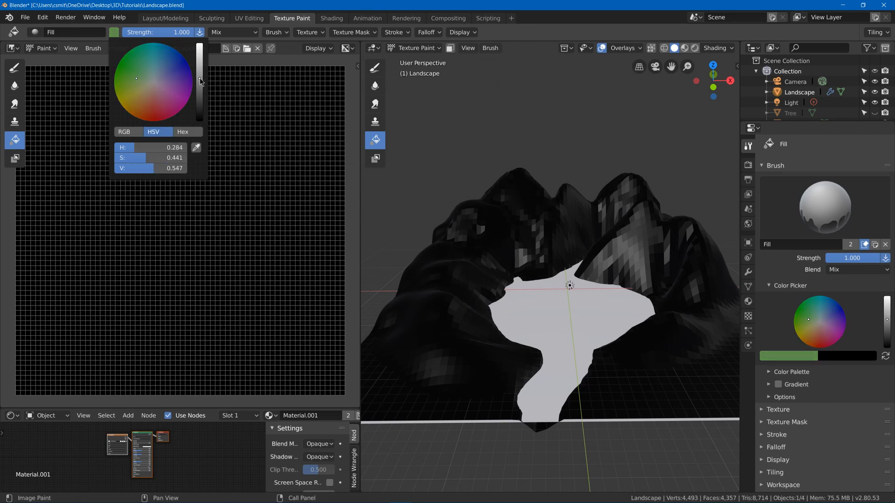
click(82, 206)
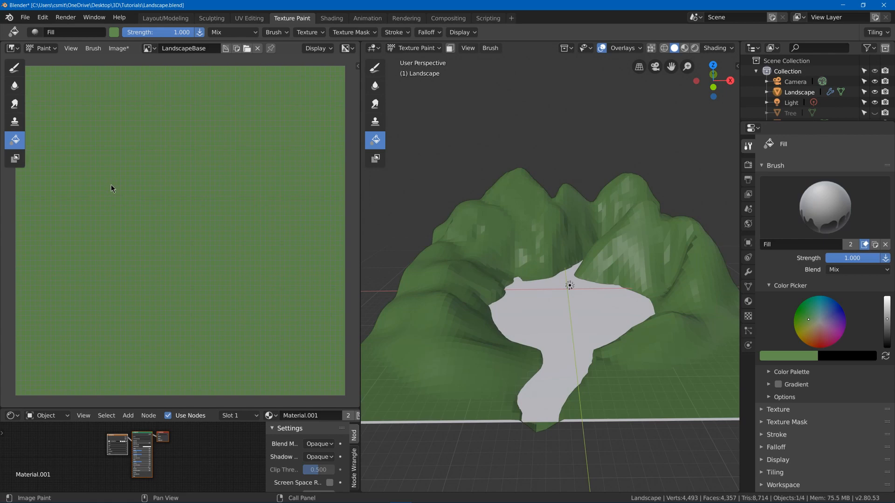
click(111, 183)
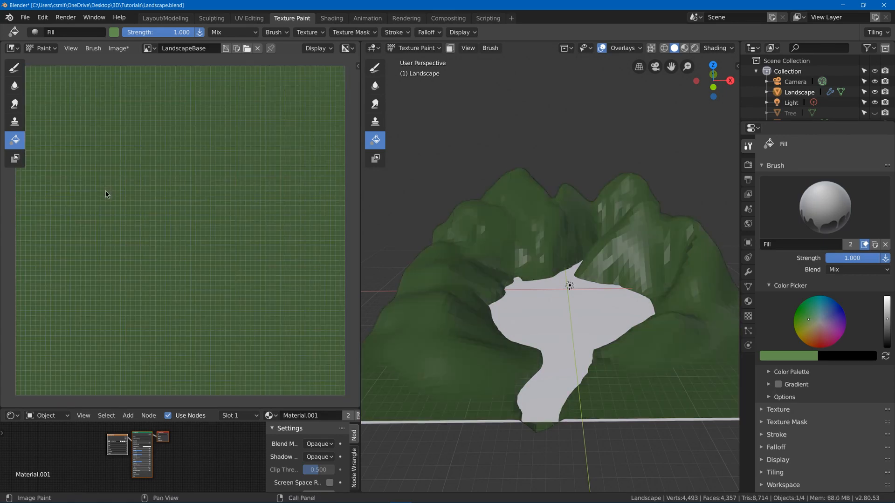
click(110, 188)
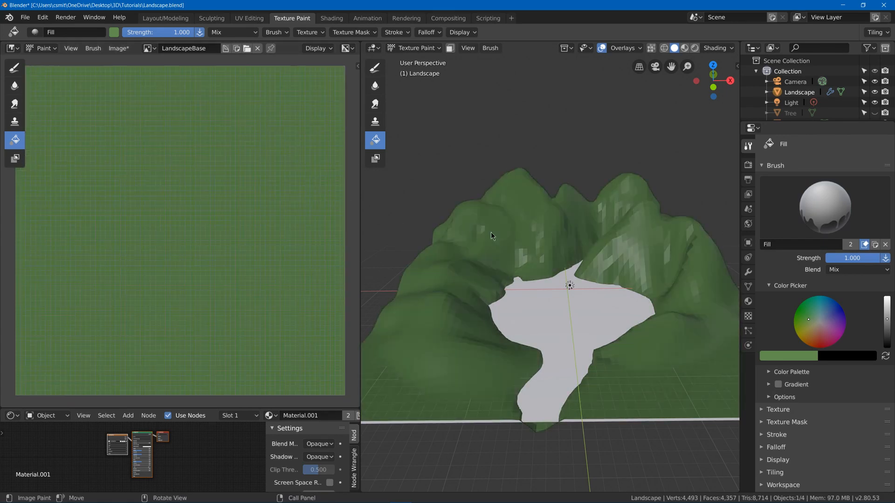
mouse_move(511, 205)
middle_down()
mouse_move(487, 200)
mouse_move(499, 201)
middle_up()
Step: Paint soft patches of a lighter green all over the LandscapeBase image with the Draw brush
click(15, 68)
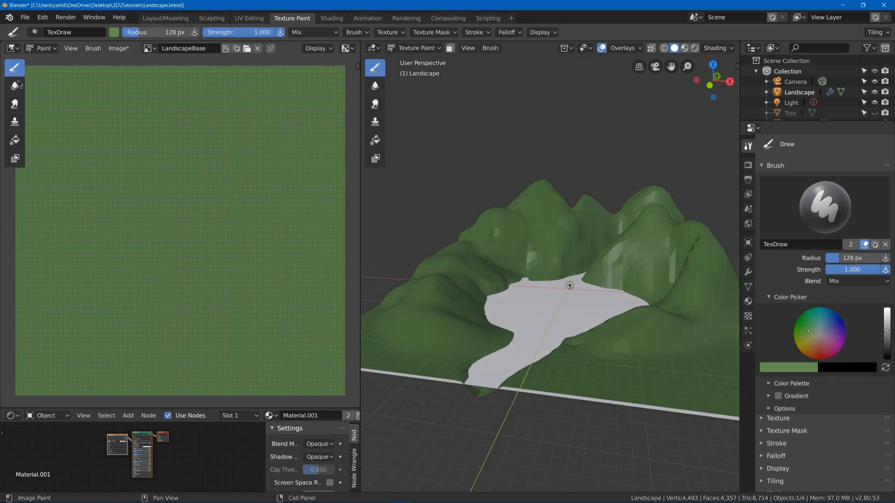
right_click(139, 90)
click(202, 71)
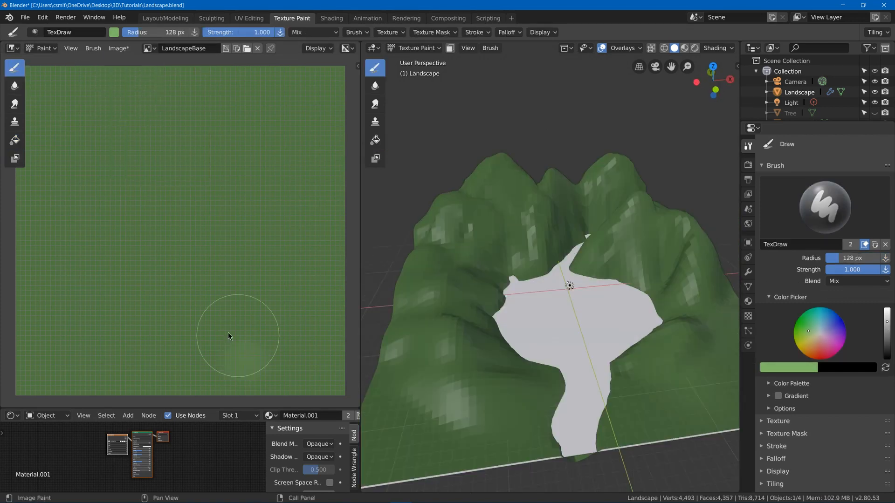
mouse_move(228, 332)
mouse_down()
mouse_move(289, 292)
mouse_move(256, 316)
mouse_move(282, 298)
mouse_move(275, 191)
mouse_move(224, 228)
mouse_move(171, 185)
mouse_up()
click(213, 133)
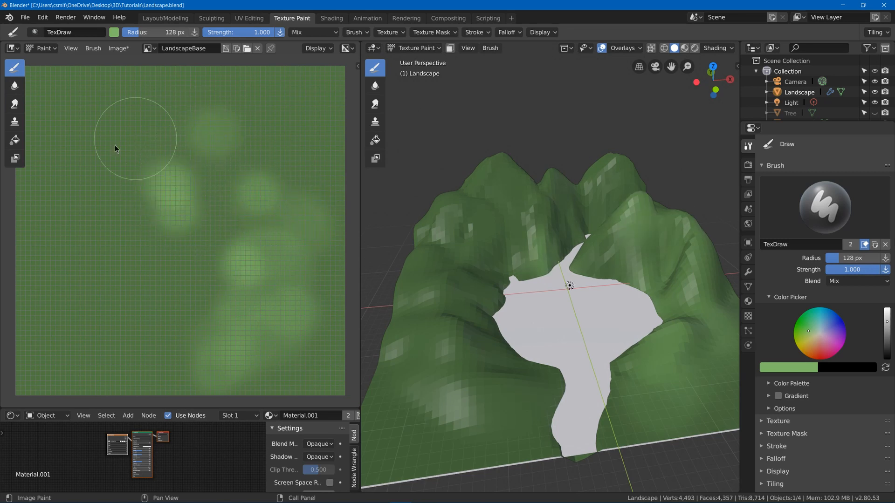
click(76, 158)
click(83, 220)
drag(102, 269, 106, 310)
click(144, 347)
mouse_move(139, 377)
mouse_down()
mouse_move(40, 364)
mouse_move(84, 240)
mouse_move(52, 111)
mouse_move(276, 111)
mouse_move(319, 152)
mouse_move(247, 175)
mouse_up()
drag(179, 279, 128, 218)
mouse_move(254, 112)
mouse_down()
mouse_move(268, 102)
mouse_move(252, 99)
mouse_up()
click(148, 112)
click(85, 113)
mouse_move(58, 280)
mouse_down()
mouse_move(40, 275)
mouse_move(39, 318)
mouse_up()
click(150, 316)
drag(205, 328, 233, 322)
click(297, 352)
Step: Try painting lighter green directly onto the terrain in the 3D view, and undo those strokes
drag(476, 375, 515, 374)
mouse_move(628, 219)
mouse_down()
mouse_move(645, 198)
mouse_move(597, 228)
mouse_up()
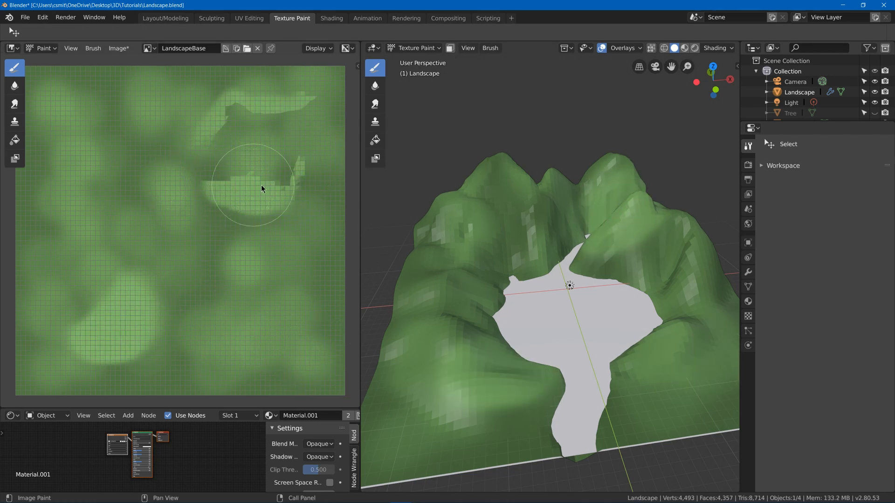
mouse_move(625, 214)
middle_down()
mouse_move(629, 229)
mouse_move(509, 209)
middle_up()
key(ctrl+z)
key(ctrl+z)
key(ctrl+z)
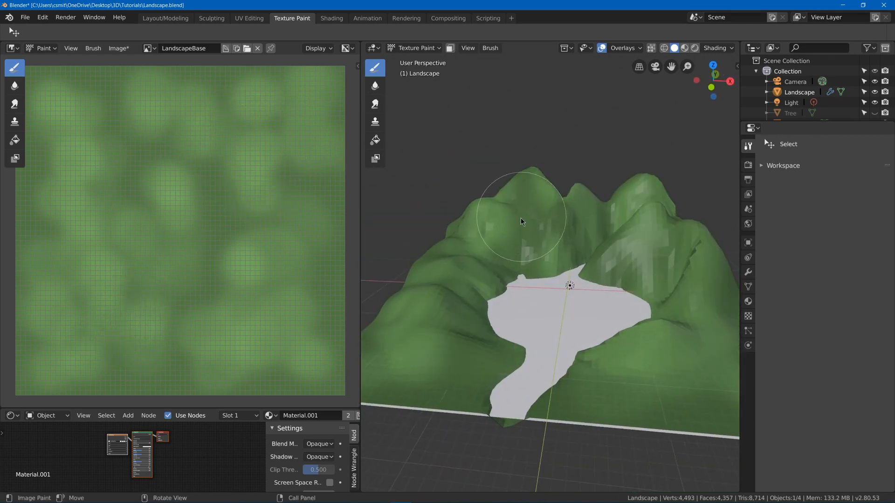
Step: Darken the brush green and paint soft patches of it over the left and middle areas of the LandscapeBase image
click(110, 155)
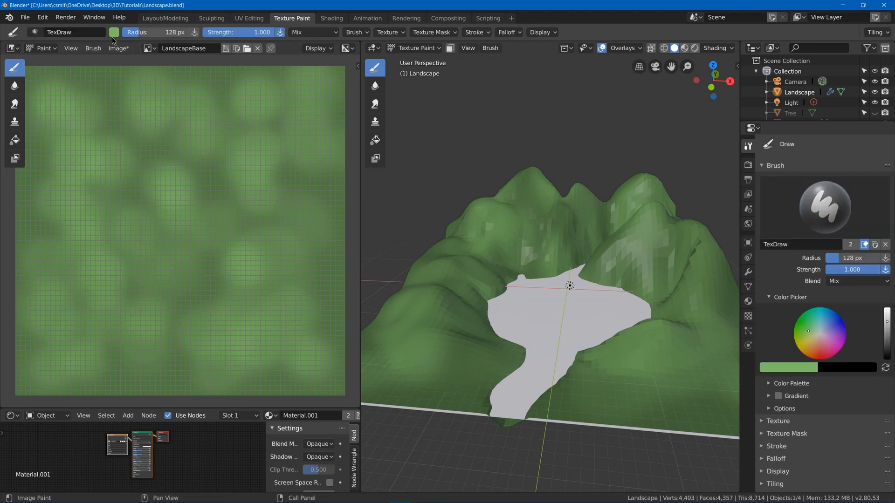
click(113, 33)
click(199, 87)
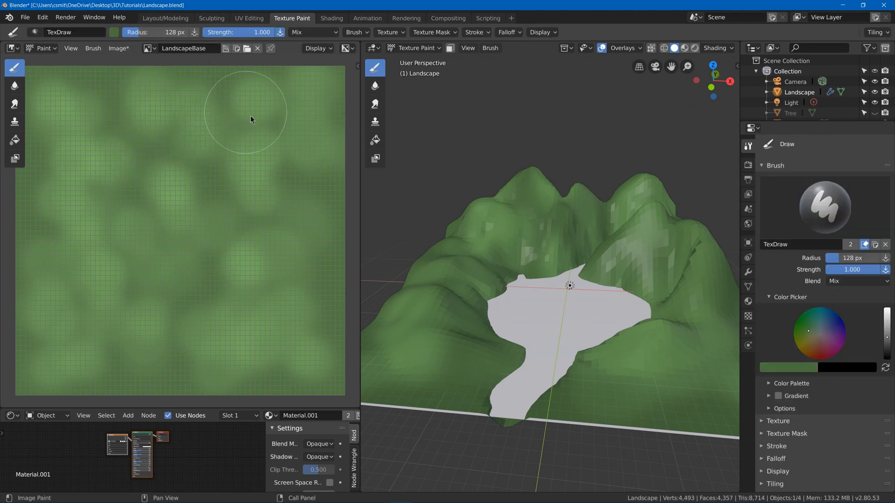
click(111, 177)
click(43, 135)
click(109, 220)
drag(123, 263, 148, 293)
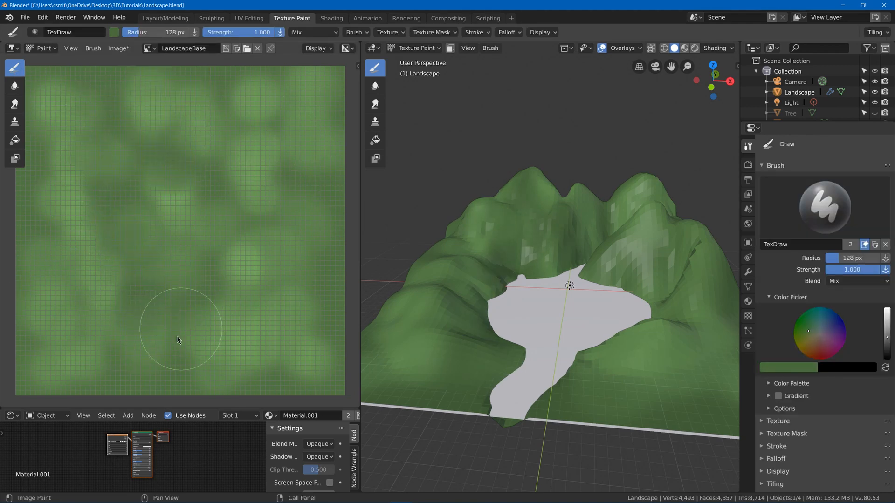
Step: Set the brush colour's value to 0.258 and dab dark green patches over the left half of the LandscapeBase image
click(113, 33)
click(200, 101)
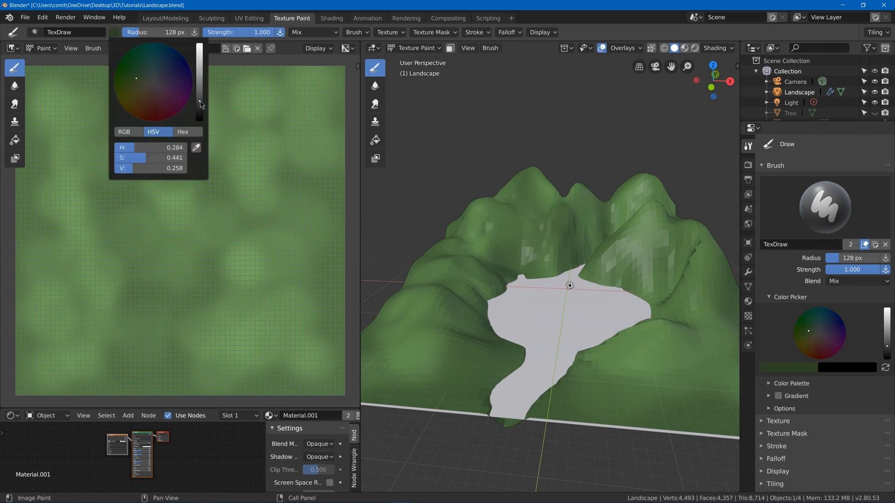
click(62, 280)
click(85, 248)
click(107, 190)
click(97, 116)
click(30, 166)
click(175, 173)
click(105, 307)
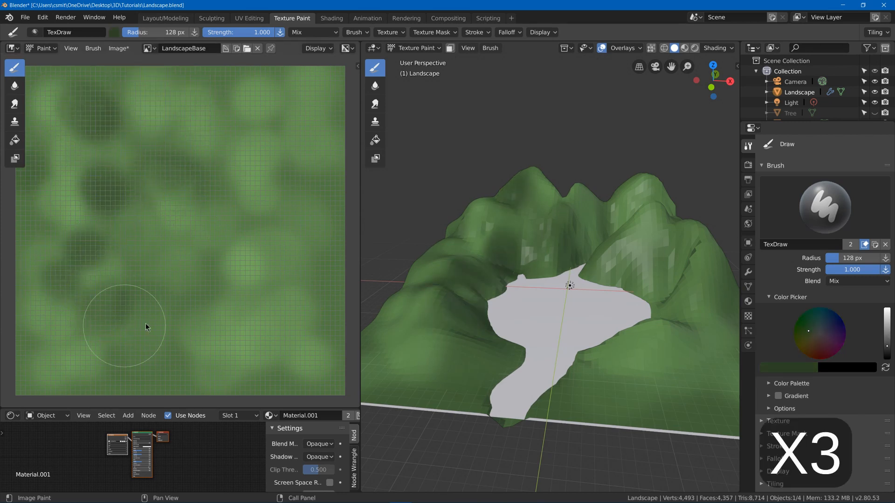
Step: Try dabbing dark green patches around the right half and lower part of the LandscapeBase image, and undo those strokes
click(217, 267)
click(280, 122)
click(281, 213)
click(255, 317)
click(176, 357)
click(114, 322)
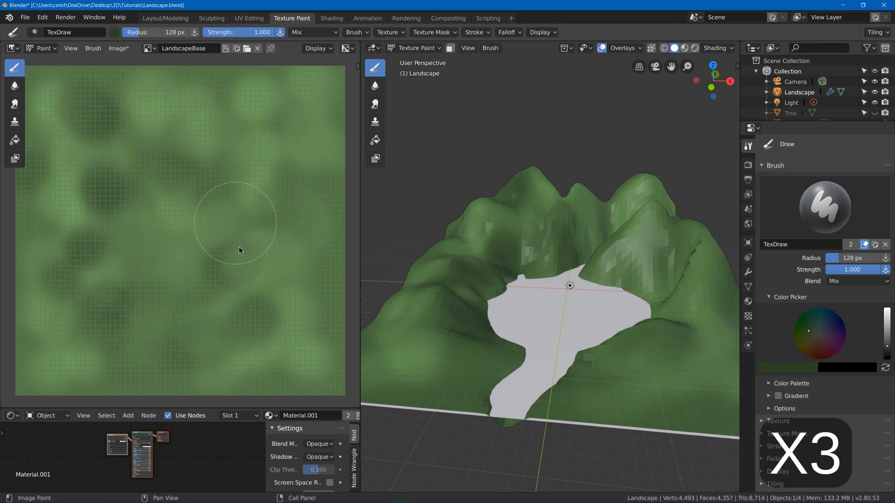
middle_drag(545, 279, 590, 279)
key(ctrl+z)
key(ctrl+z)
key(ctrl+z)
key(ctrl+z)
key(ctrl+z)
Step: Dab stronger dark green patches over the centre, right side and lower edge of the LandscapeBase image
click(169, 306)
click(242, 158)
click(203, 171)
click(240, 234)
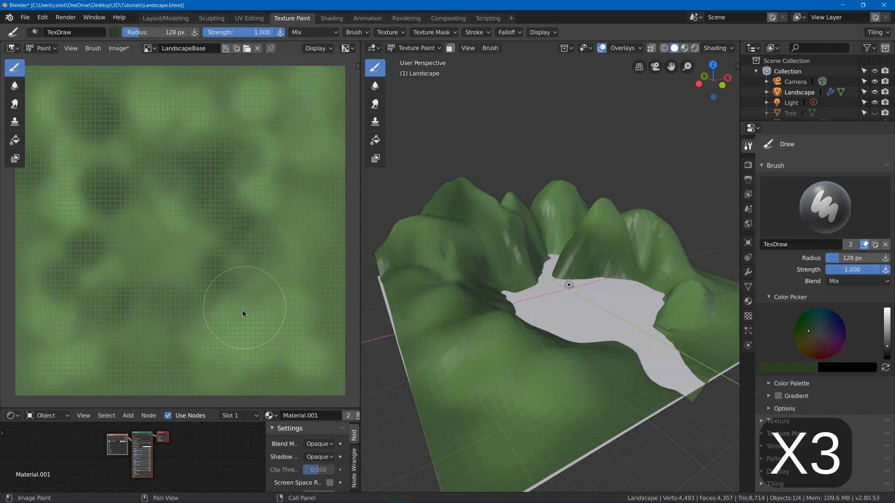
click(251, 322)
click(179, 363)
click(51, 361)
click(249, 248)
click(321, 198)
Step: Set the brush to a grey-green of H 0.284, S 0.187, V 0.307 and paint the face of the tall rear mountain
middle_drag(536, 254, 501, 248)
scroll(536, 233, up, 4)
middle_drag(571, 233, 580, 205)
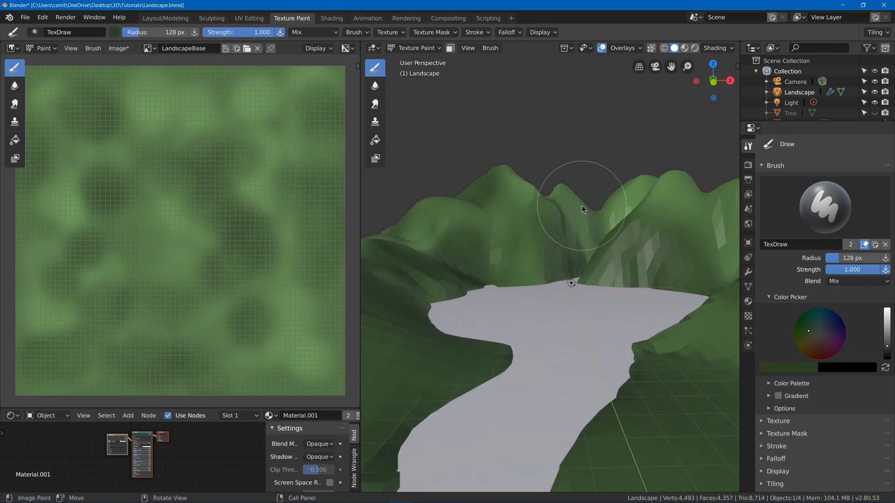
click(114, 32)
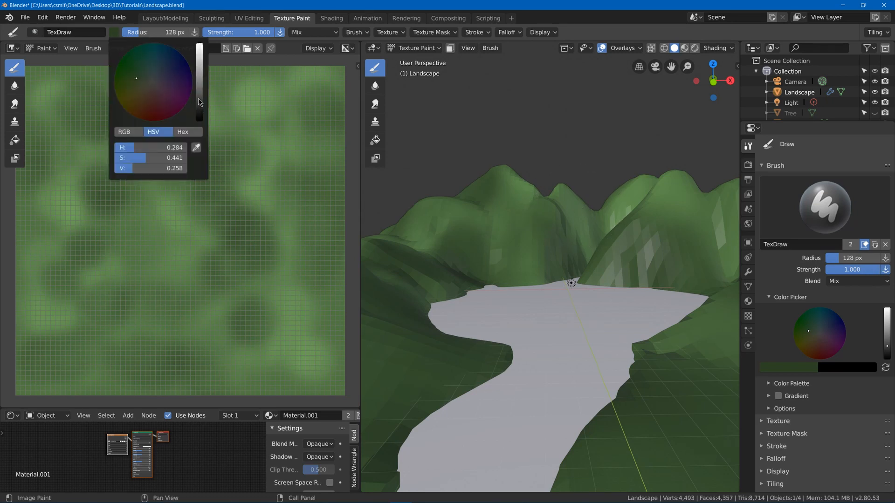
drag(199, 102, 200, 97)
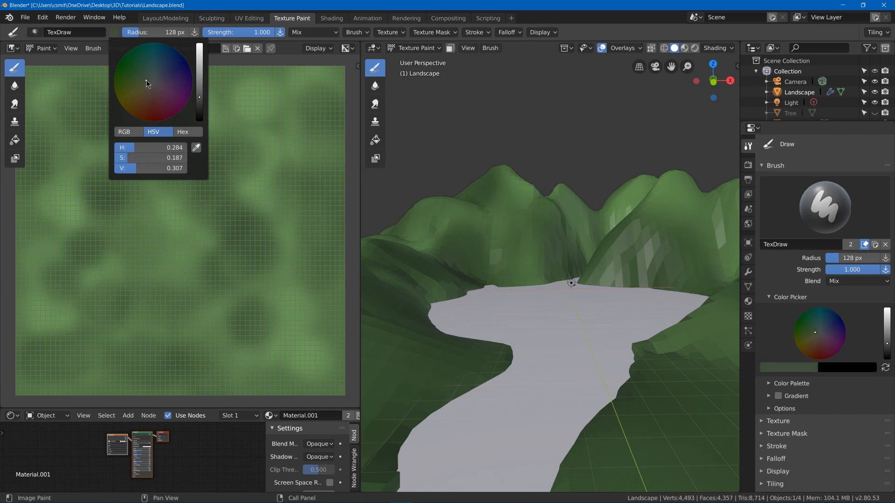
drag(501, 204, 503, 209)
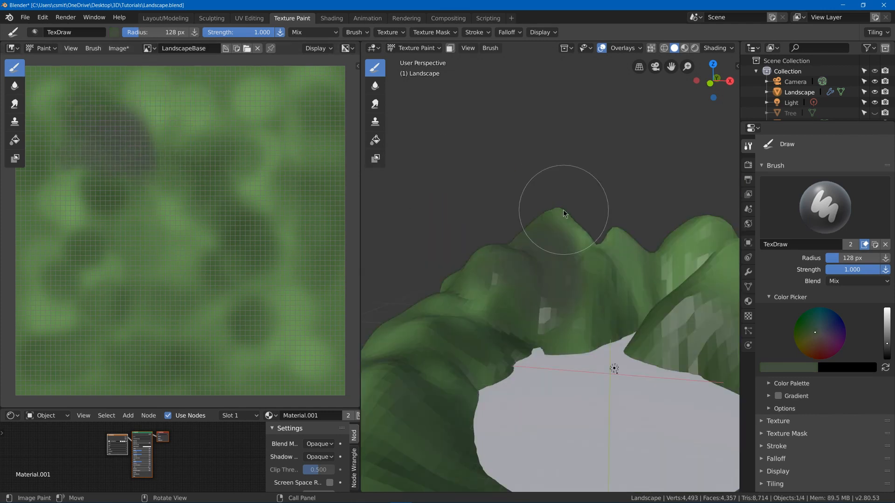
mouse_move(488, 284)
mouse_down()
mouse_move(574, 308)
mouse_move(610, 294)
mouse_move(564, 298)
mouse_move(541, 327)
mouse_move(593, 310)
mouse_up()
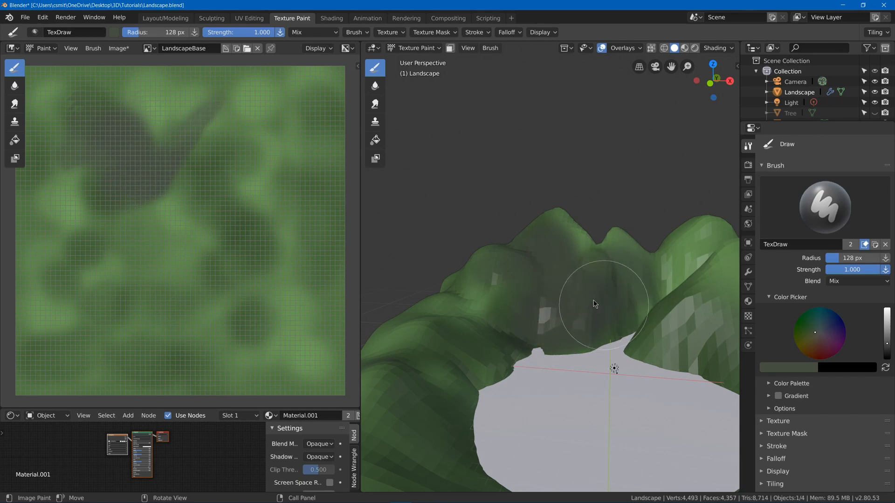
Step: Extend the grey-green over the neighbouring rear peaks and across the upper-left area of the LandscapeBase image
middle_drag(523, 262, 582, 270)
shift+middle_drag(519, 289, 591, 267)
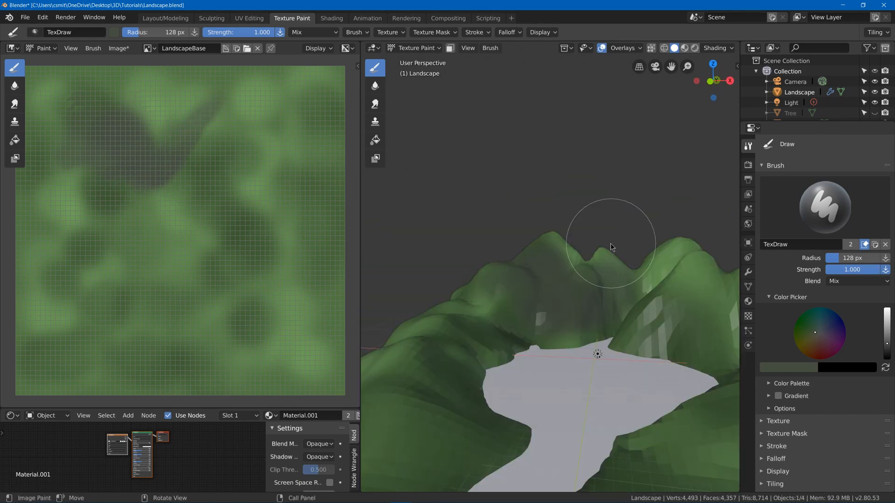
mouse_move(560, 254)
mouse_down()
mouse_move(561, 244)
mouse_move(605, 252)
mouse_up()
key(ctrl+z)
key(ctrl+shift+z)
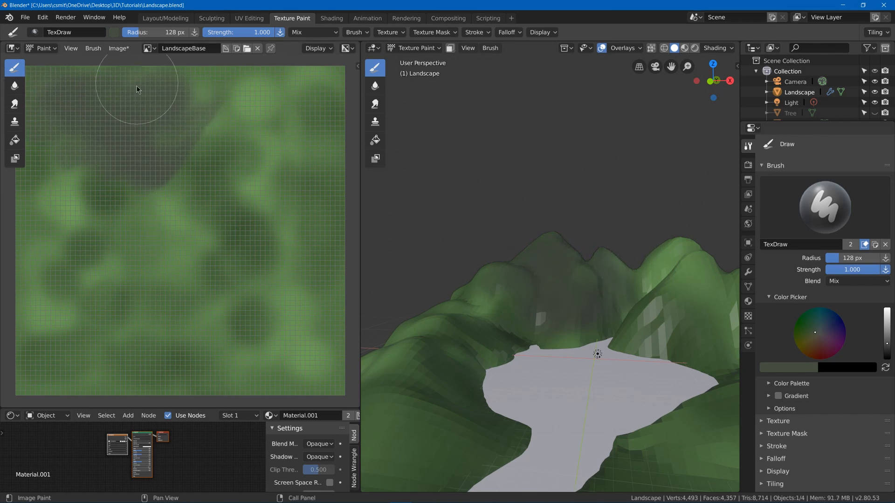
drag(80, 128, 53, 208)
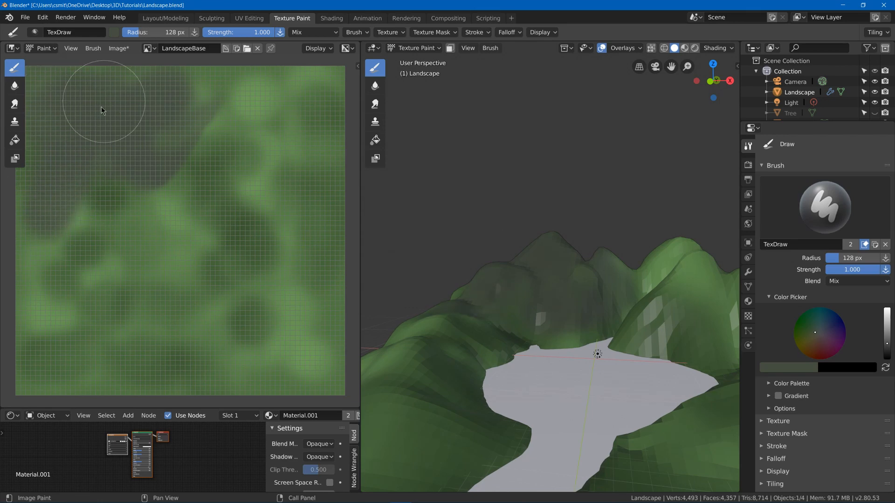
drag(166, 99, 210, 76)
middle_drag(136, 116, 196, 139)
drag(88, 176, 93, 205)
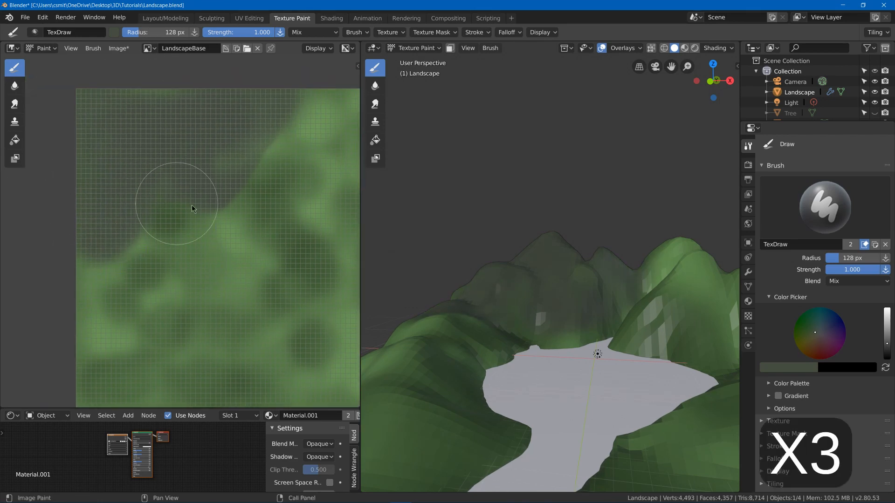
Step: Paint the mountains on the right side of the basin grey-green, on the terrain and down the LandscapeBase image's right side
mouse_move(554, 258)
middle_down()
mouse_move(508, 310)
mouse_move(556, 237)
mouse_move(552, 206)
mouse_move(459, 237)
middle_up()
click(114, 32)
mouse_move(610, 185)
mouse_down()
mouse_move(583, 197)
mouse_move(586, 209)
mouse_up()
middle_drag(313, 121, 226, 138)
mouse_move(237, 144)
mouse_down()
mouse_move(293, 181)
mouse_move(225, 236)
mouse_move(270, 179)
mouse_move(263, 251)
mouse_up()
middle_drag(529, 310, 579, 266)
mouse_move(303, 311)
mouse_down()
mouse_move(284, 294)
mouse_move(297, 334)
mouse_up()
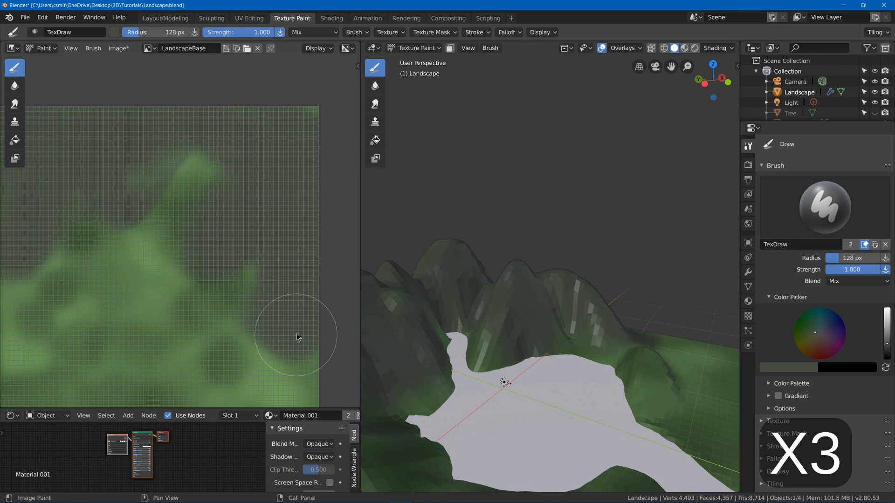
Step: Fill in the remaining green gaps along the upper-left mountain area of the LandscapeBase image with grey-green
middle_drag(552, 263, 513, 247)
drag(139, 181, 70, 163)
middle_drag(119, 162, 188, 160)
drag(131, 207, 196, 196)
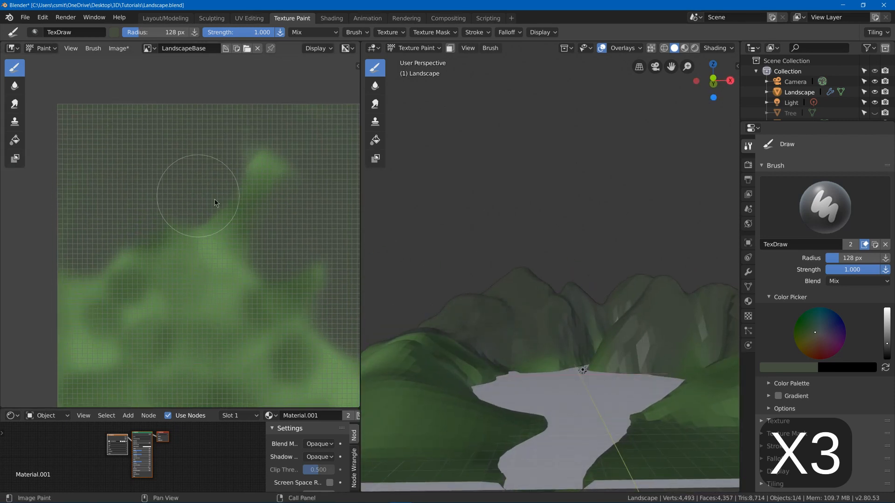
Step: Change the brush to a near-neutral dark grey of H 0.449, S 0.042 and paint it over the image's upper mountain areas
scroll(517, 254, up, 3)
middle_drag(517, 254, 519, 261)
click(115, 32)
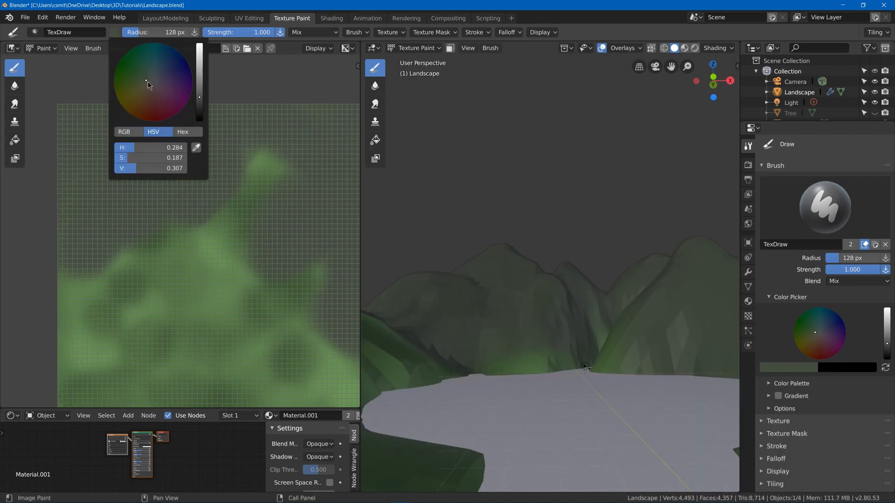
drag(147, 82, 153, 80)
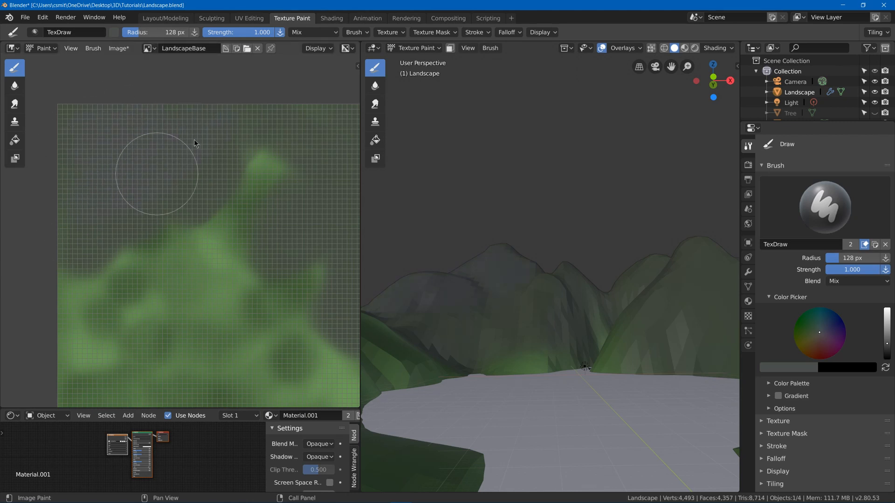
middle_drag(311, 176, 283, 172)
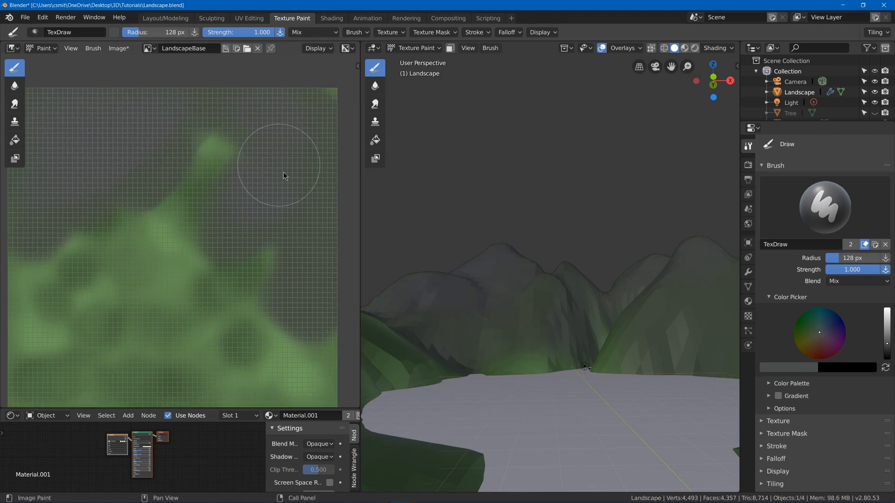
Step: Brighten the brush to a pale grey of about V 0.760 and paint snow caps on the two tallest rear peaks
click(113, 33)
click(200, 67)
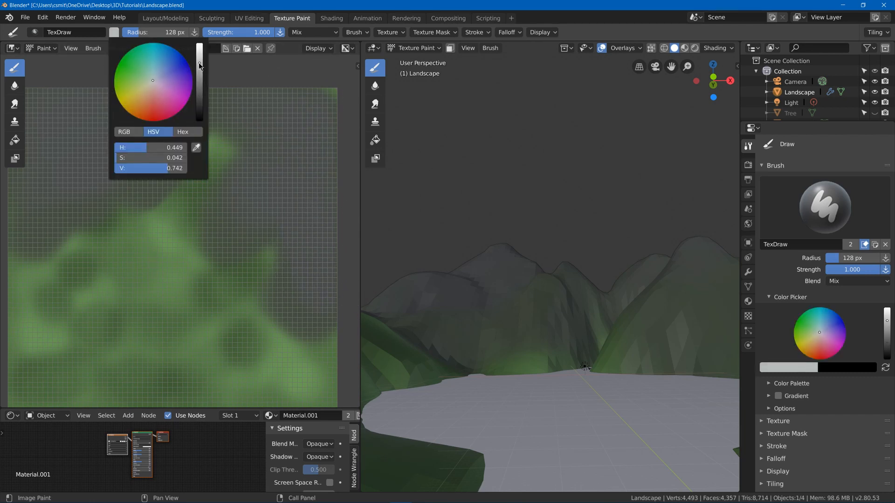
middle_drag(492, 184, 562, 282)
mouse_move(460, 198)
mouse_down()
mouse_move(468, 191)
mouse_move(450, 190)
mouse_up()
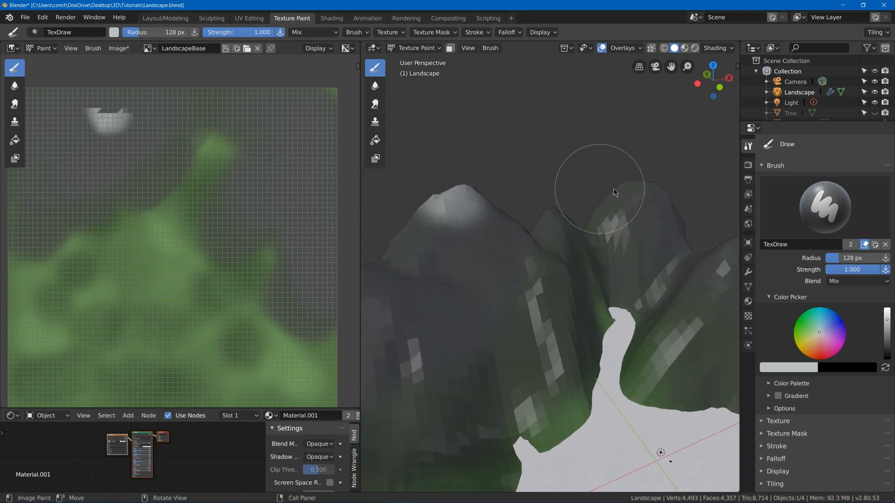
mouse_move(613, 188)
mouse_down()
mouse_move(636, 200)
mouse_move(653, 189)
mouse_move(637, 200)
mouse_up()
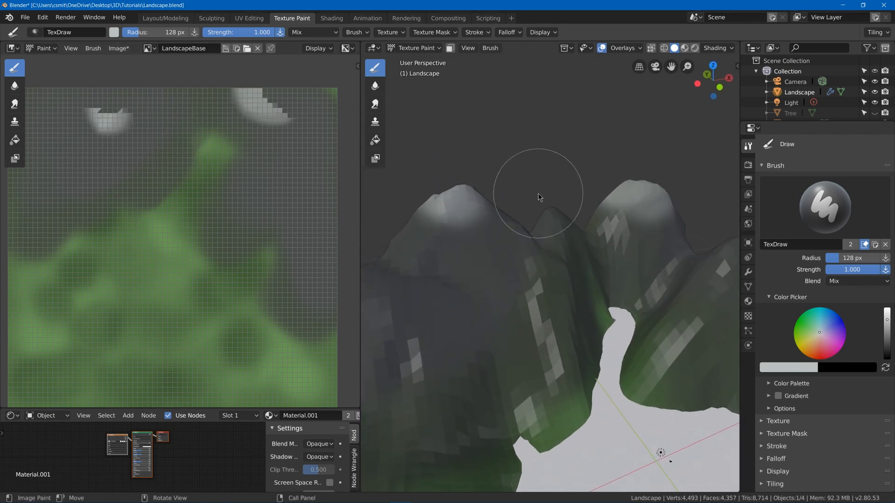
click(109, 111)
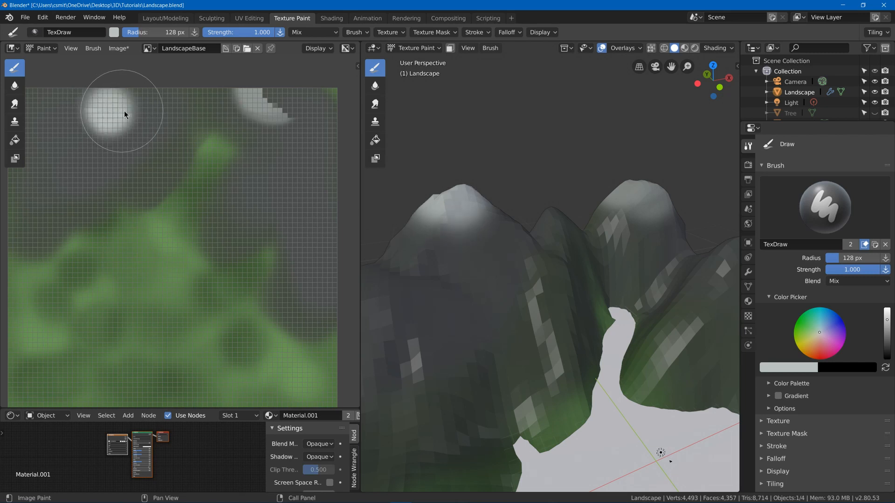
drag(278, 120, 270, 101)
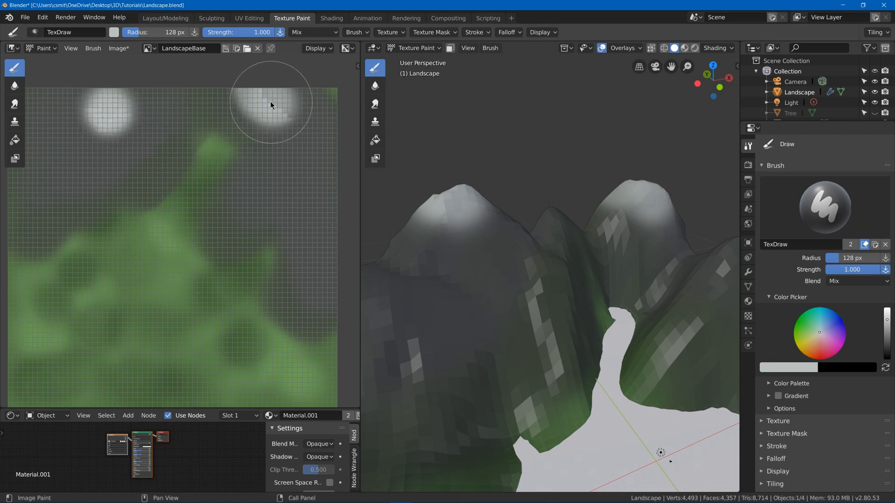
Step: Darken the pale grey brush colour slightly and repaint both snow caps on the LandscapeBase image
click(113, 32)
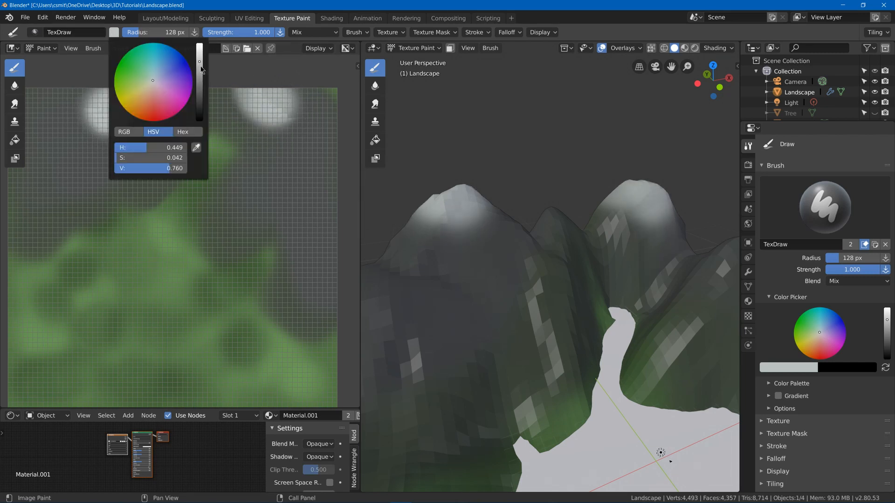
drag(201, 69, 200, 72)
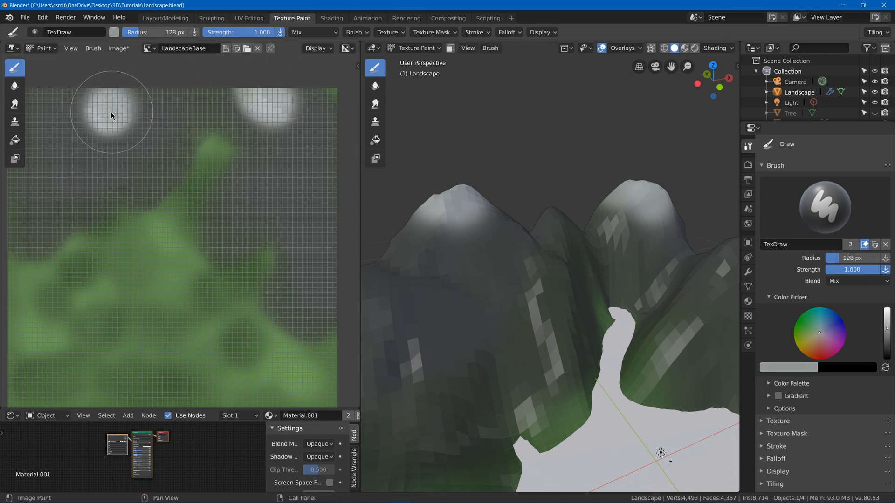
drag(111, 111, 115, 106)
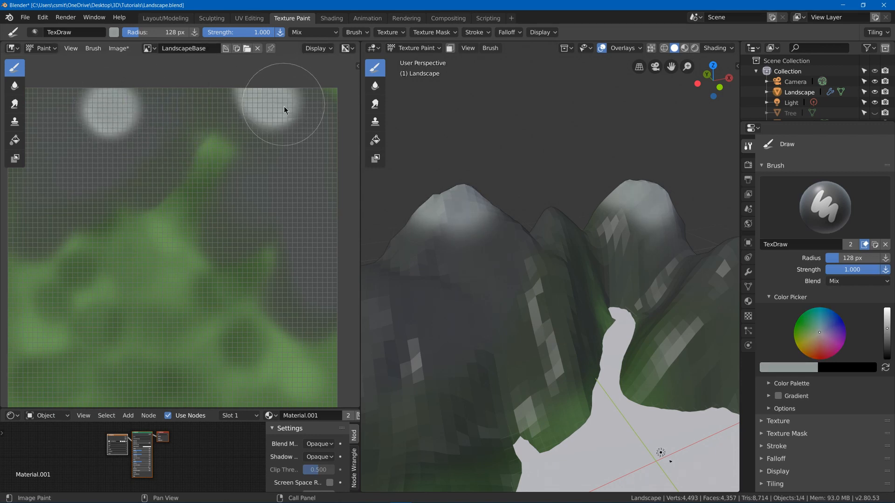
Step: Paint light grey caps on the right-hand mountain and on the small peak between the two tallest ones
mouse_move(580, 233)
middle_down()
mouse_move(599, 320)
mouse_move(653, 356)
mouse_move(517, 310)
mouse_move(525, 340)
middle_up()
click(531, 340)
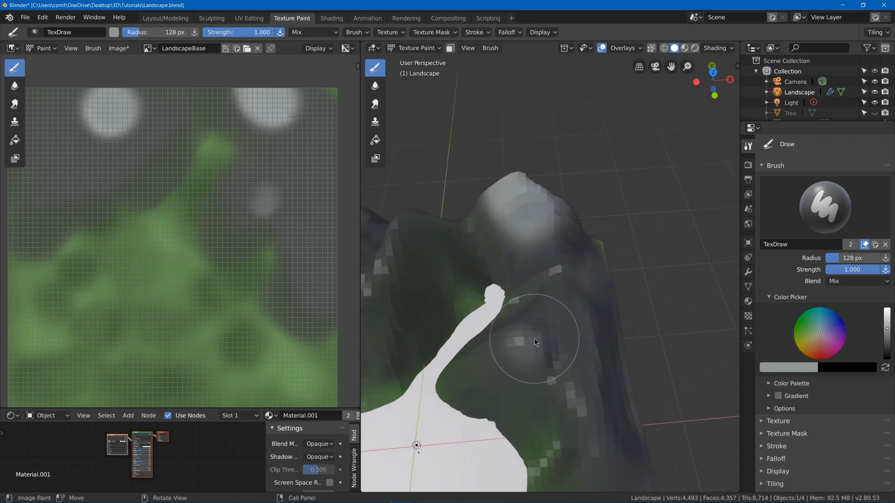
click(267, 197)
shift+middle_drag(480, 265, 596, 273)
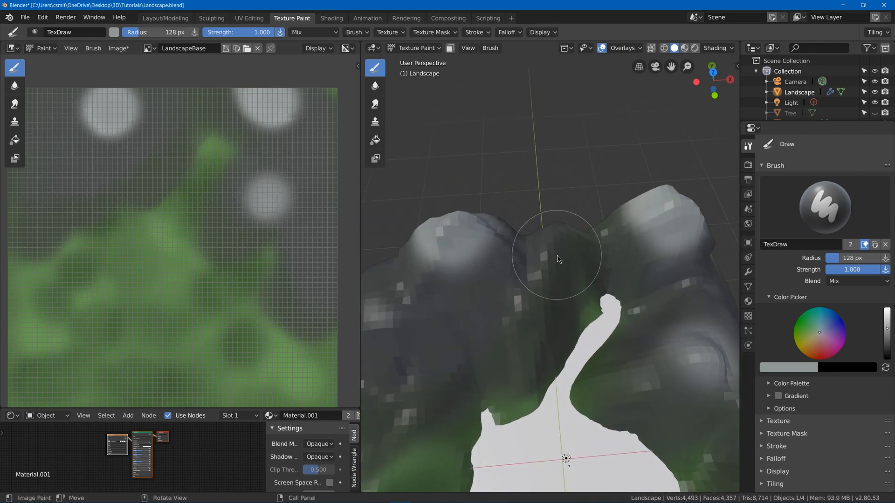
click(561, 238)
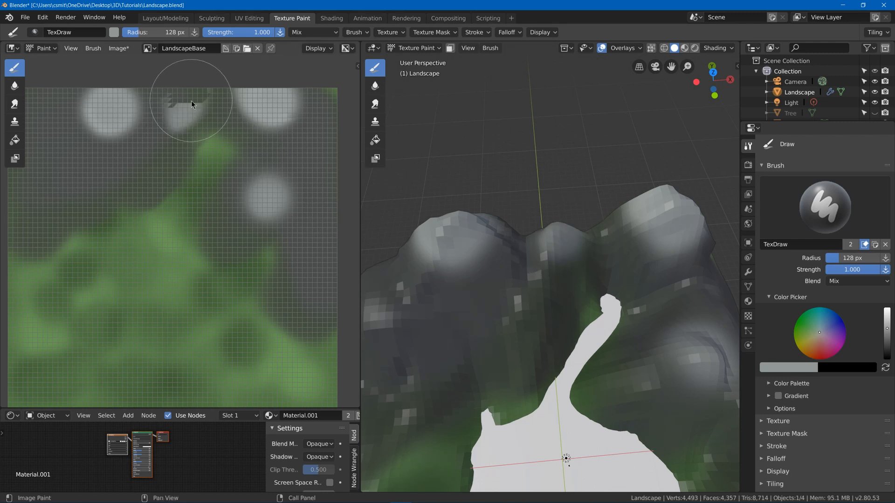
Step: Paint a light grey cap on the far-left mountain and blend it along the ridge towards the neighbouring caps
mouse_move(447, 191)
middle_down()
mouse_move(566, 228)
mouse_move(533, 220)
mouse_move(530, 190)
mouse_move(512, 223)
mouse_move(561, 228)
middle_up()
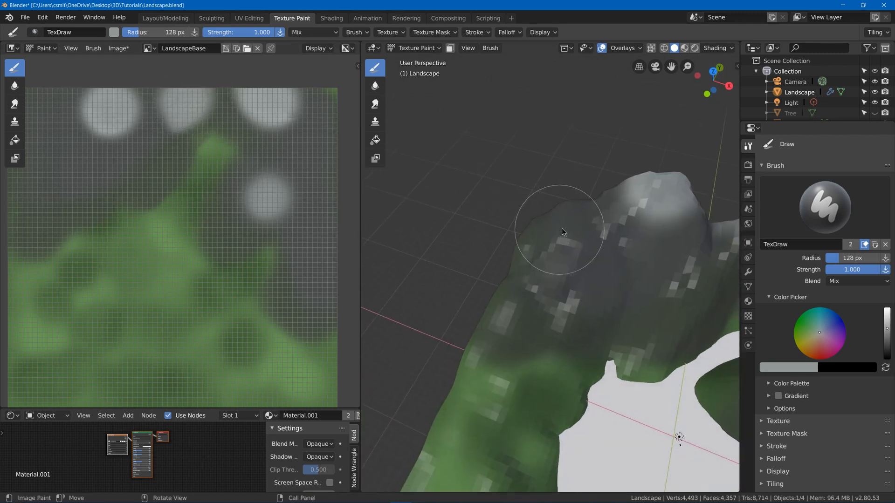
click(564, 228)
middle_drag(91, 129, 163, 164)
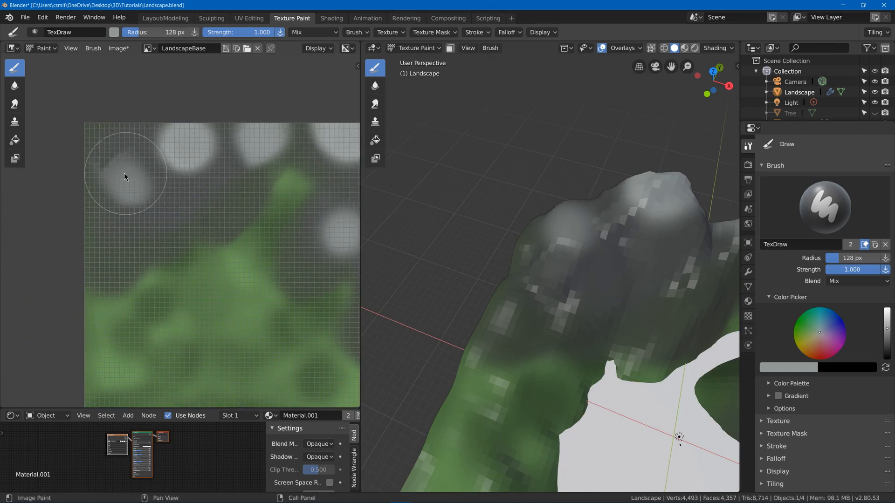
drag(124, 173, 120, 170)
middle_drag(559, 303, 550, 256)
mouse_move(105, 190)
mouse_down()
mouse_move(94, 146)
mouse_move(156, 174)
mouse_move(244, 163)
mouse_move(208, 163)
mouse_up()
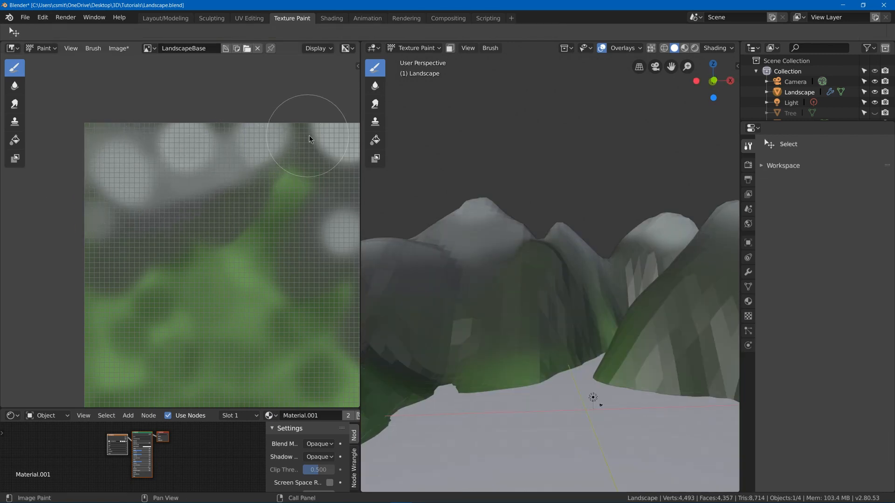
Step: Blend light grey around the upper-right snow cap and the separate cap below it on the LandscapeBase image
mouse_move(309, 136)
middle_down()
mouse_move(199, 144)
mouse_move(183, 155)
middle_up()
mouse_move(241, 168)
mouse_down()
mouse_move(248, 199)
mouse_move(219, 250)
mouse_move(243, 243)
mouse_up()
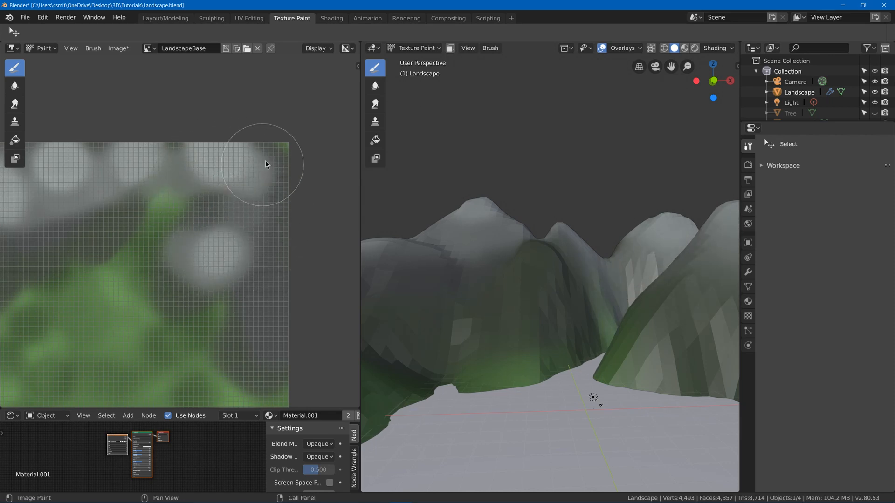
scroll(485, 292, down, 2)
middle_drag(485, 293, 457, 289)
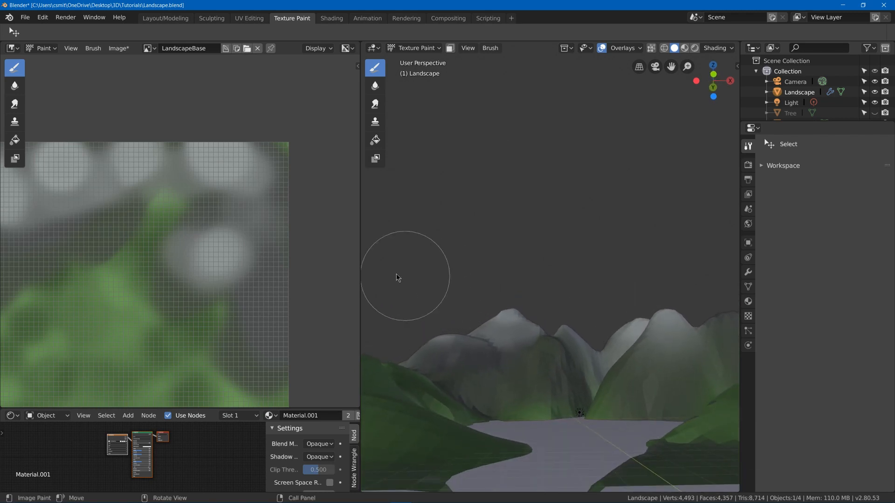
Step: Set the brush to a muted purple-grey of V 0.422 and paint the rocky slopes below the snow caps
middle_drag(216, 204, 298, 199)
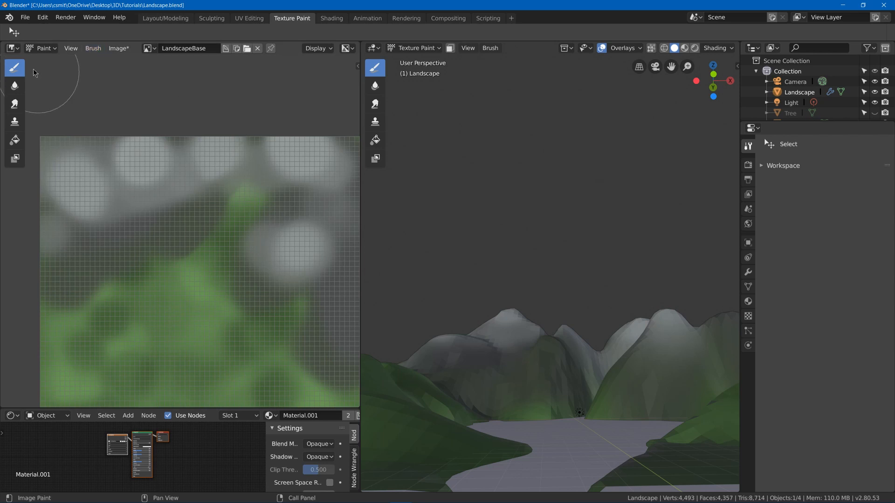
mouse_move(36, 73)
click(115, 32)
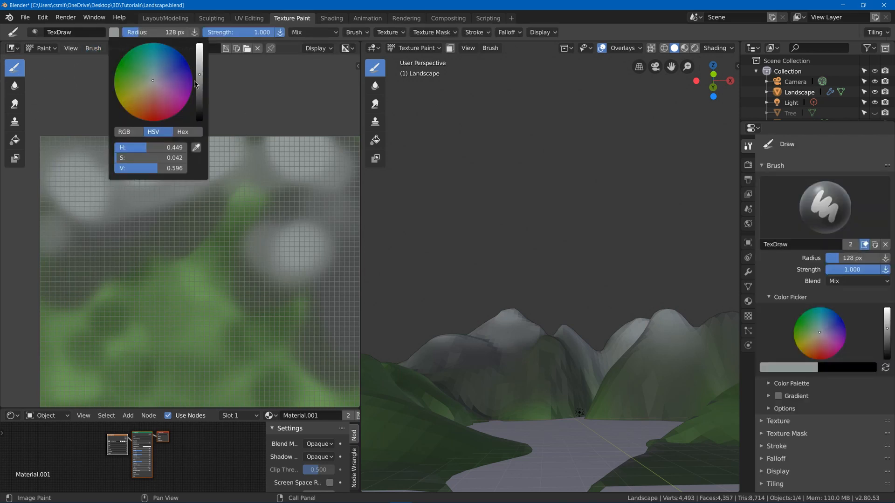
drag(199, 82, 199, 89)
click(157, 77)
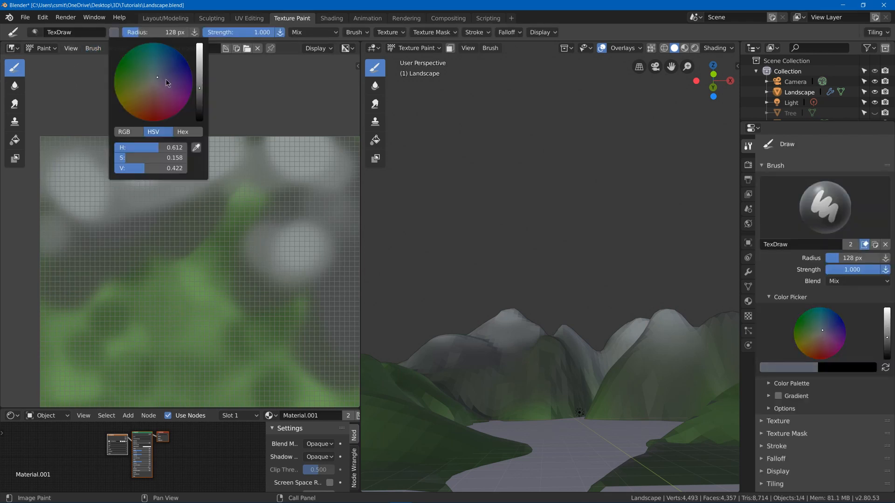
click(156, 79)
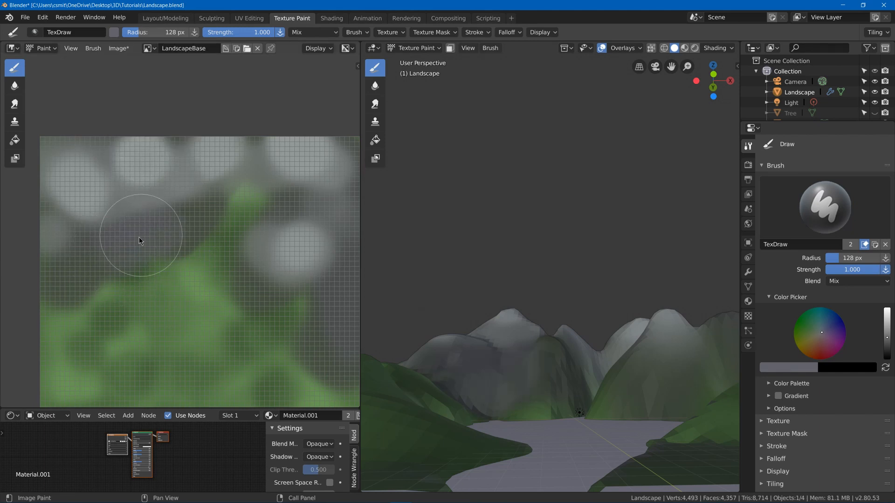
mouse_move(139, 237)
mouse_down()
mouse_move(144, 230)
mouse_move(148, 251)
mouse_move(198, 228)
mouse_move(257, 236)
mouse_move(233, 263)
mouse_move(253, 279)
mouse_move(280, 280)
mouse_up()
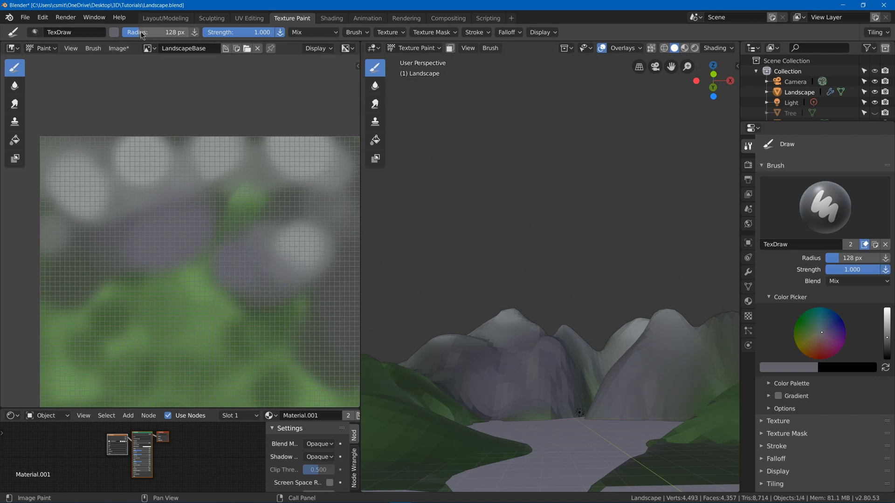
Step: Darken the purple-grey brush colour and extend the rock across the left slope and beneath the lower right snow cap
click(114, 33)
drag(199, 89, 199, 96)
drag(144, 260, 105, 261)
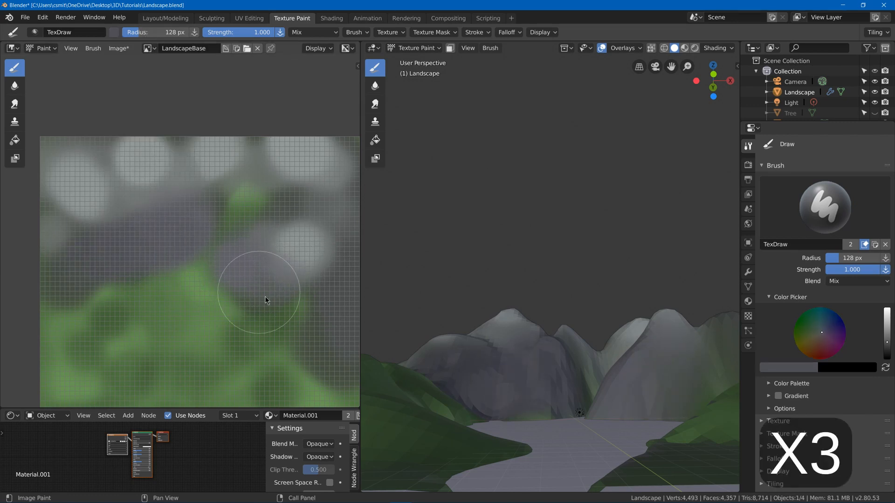
drag(258, 292, 298, 289)
Step: Brighten the brush to a pale lavender-grey and repaint the snow cap on the front right mountain
click(115, 33)
drag(199, 93, 199, 71)
drag(301, 249, 295, 262)
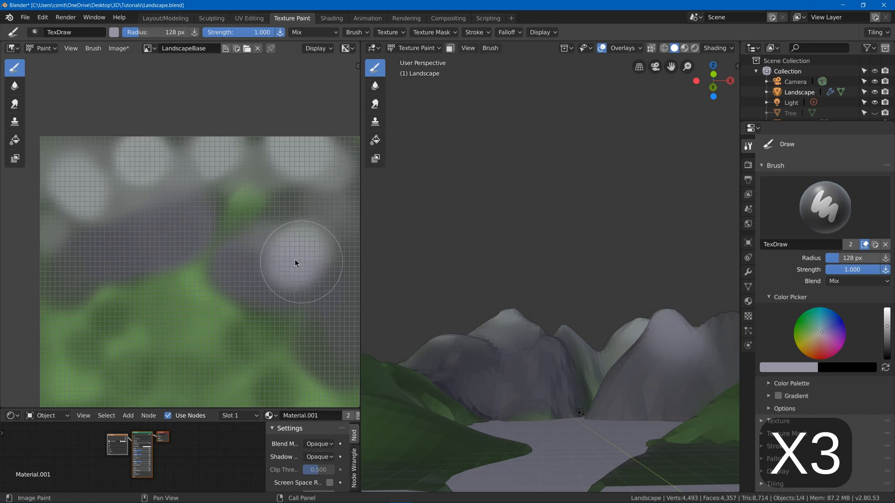
middle_drag(517, 268, 555, 312)
Step: Return the brush to a dark purple-grey and cover the green gap between the rocky areas and their lower left edge
click(118, 34)
drag(199, 73, 199, 94)
mouse_move(247, 196)
mouse_down()
mouse_move(178, 259)
mouse_move(105, 285)
mouse_move(112, 283)
mouse_up()
mouse_move(480, 307)
middle_down()
mouse_move(565, 265)
mouse_move(517, 281)
middle_up()
drag(158, 273, 197, 257)
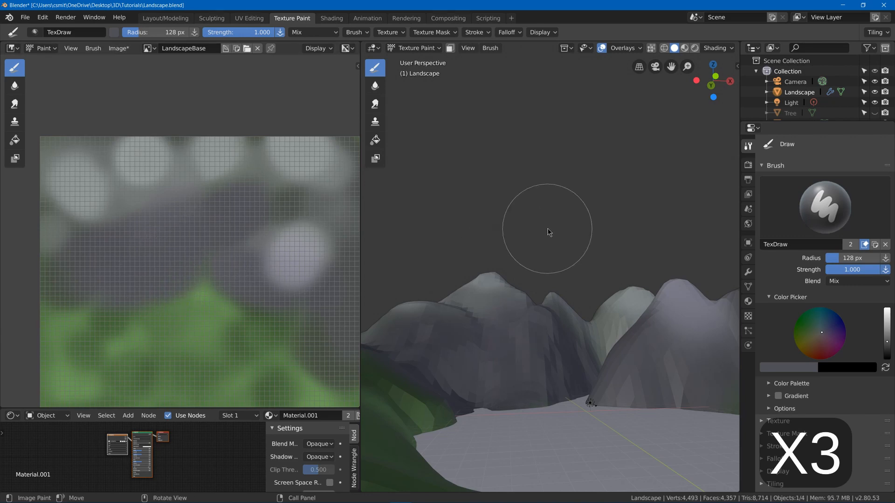
Step: Switch the 3D viewport to LookDev shading and check the painted mountains from several angles
mouse_move(549, 231)
middle_down()
mouse_move(492, 412)
mouse_move(477, 322)
middle_up()
middle_drag(470, 275, 481, 223)
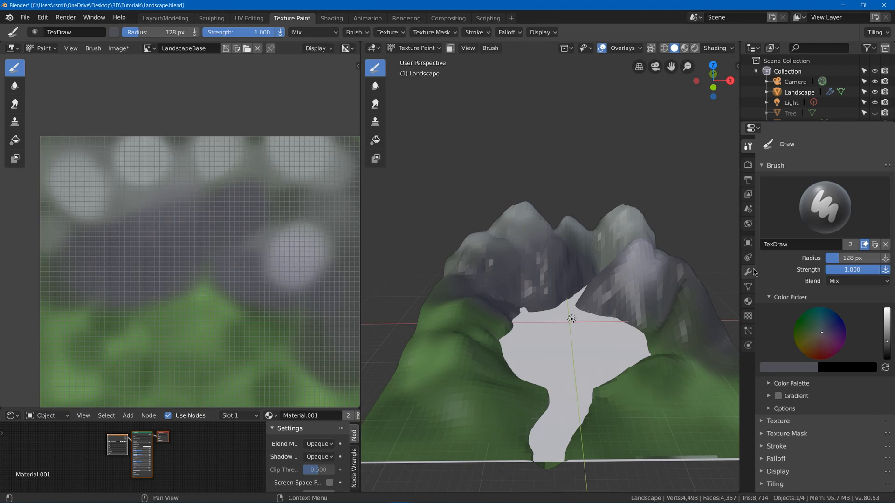
key(z)
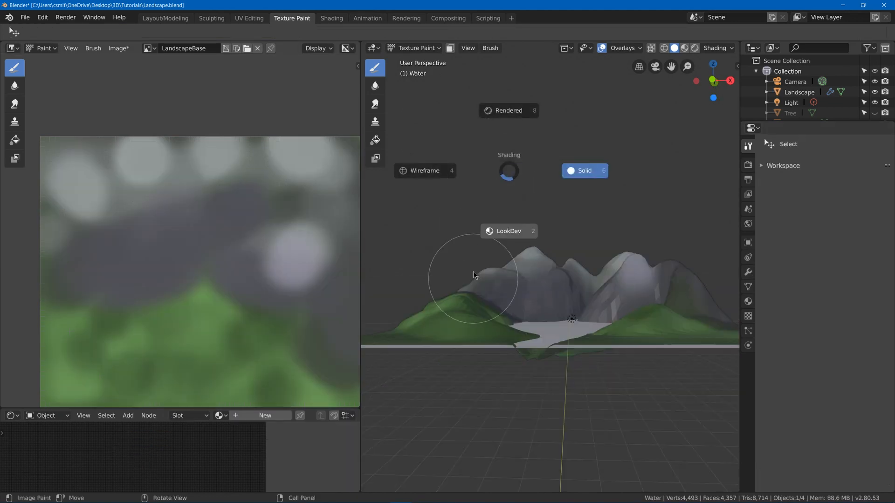
click(485, 204)
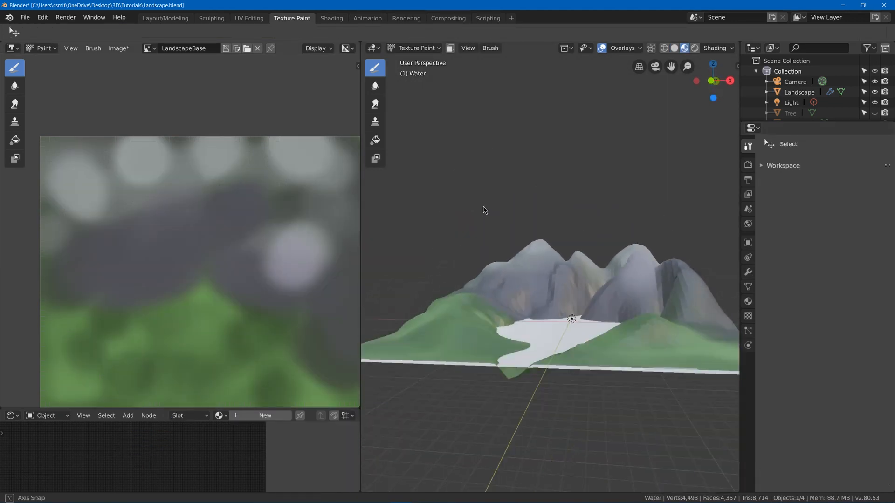
middle_drag(487, 209, 491, 213)
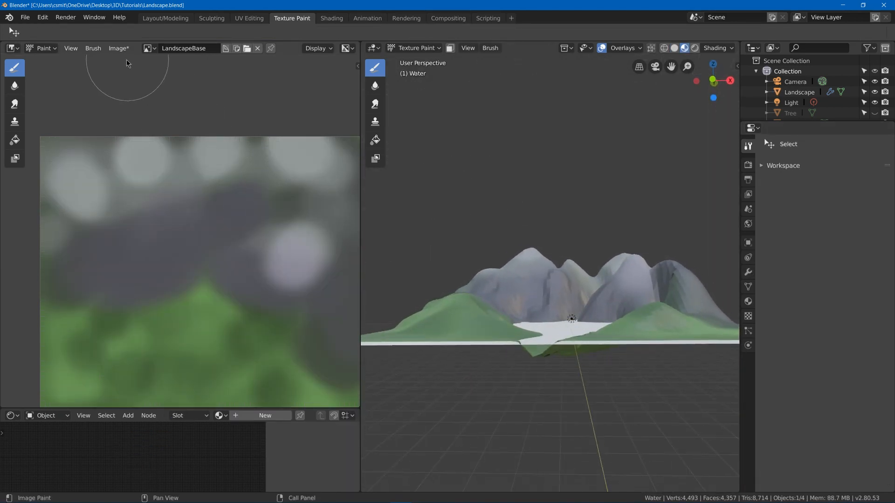
mouse_move(624, 251)
middle_down()
mouse_move(637, 300)
mouse_move(640, 258)
middle_up()
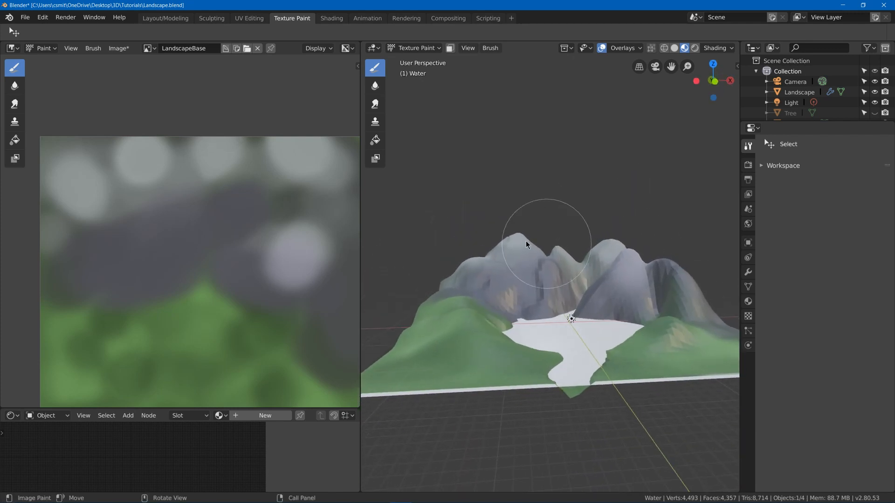
Step: Darken the brush to a near-black grey of V 0.231 and paint over the rocky band on the LandscapeBase image
right_click(142, 79)
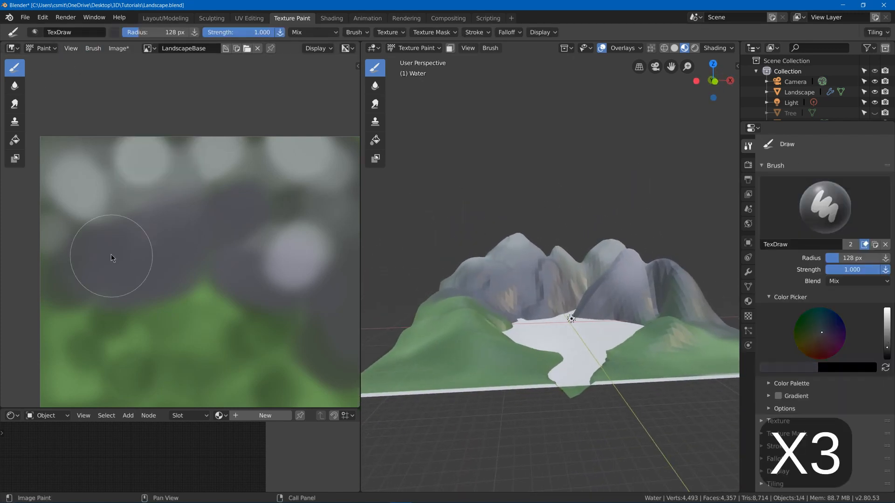
mouse_move(173, 224)
mouse_down()
mouse_move(226, 206)
mouse_move(190, 266)
mouse_move(140, 273)
mouse_up()
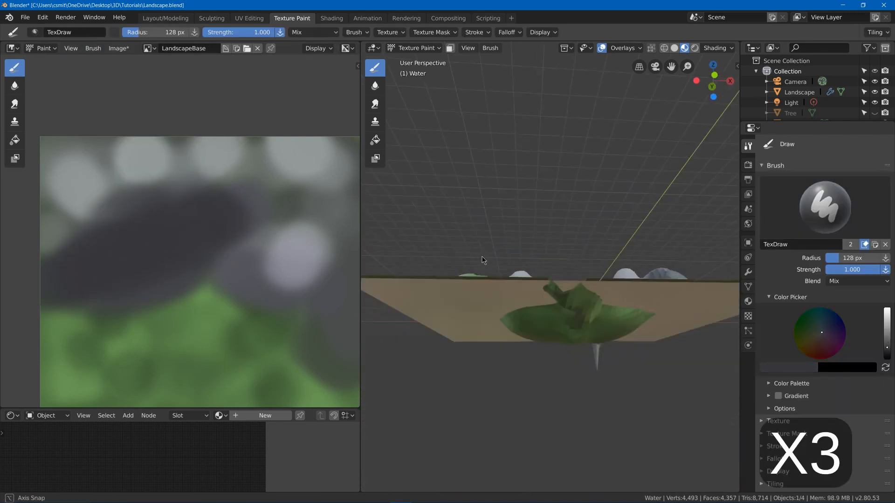
mouse_move(239, 267)
mouse_down()
mouse_move(306, 307)
mouse_move(356, 276)
mouse_up()
drag(261, 209, 191, 218)
Step: Paint dark grey around the lower right snow cap, trimming its edges and darkening the neighbouring slopes
mouse_move(522, 262)
middle_down()
mouse_move(523, 249)
mouse_move(578, 208)
middle_up()
scroll(531, 240, up, 3)
drag(322, 204, 195, 205)
middle_drag(354, 209, 256, 207)
drag(255, 177, 247, 335)
Step: Darken the remaining left part of the rocky band and paint a dark streak between the two leftmost snow caps
middle_drag(75, 244, 241, 226)
drag(124, 220, 220, 241)
scroll(513, 242, down, 5)
drag(188, 192, 178, 140)
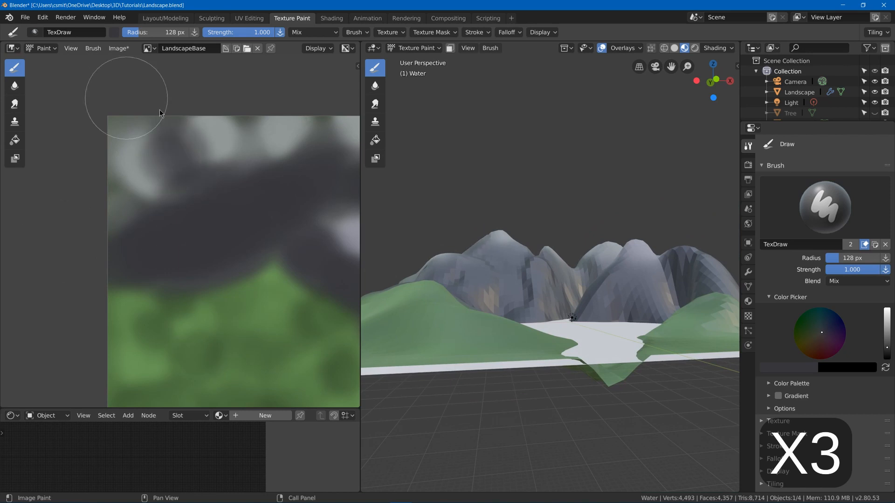
mouse_move(536, 280)
middle_down()
mouse_move(514, 254)
mouse_move(572, 226)
middle_up()
scroll(578, 200, up, 4)
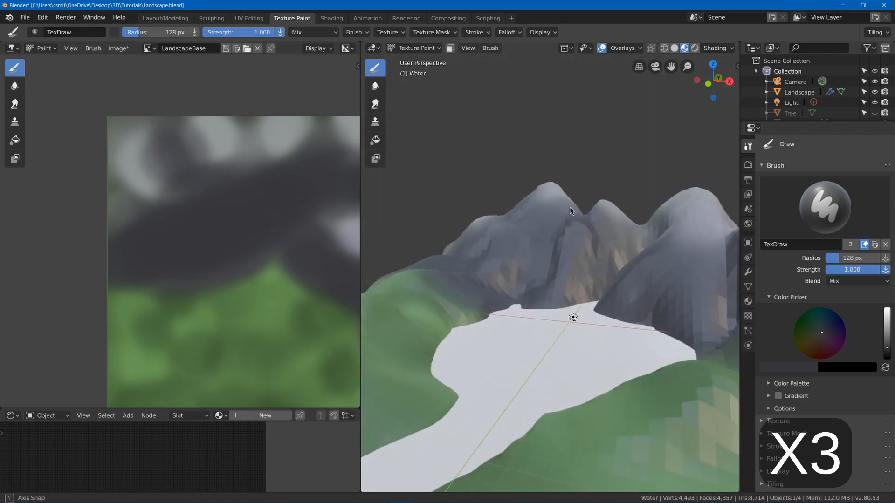
Step: In the Shading workspace, create a new material for the water plane and name it Water
click(331, 18)
middle_drag(388, 138, 381, 180)
scroll(380, 180, up, 3)
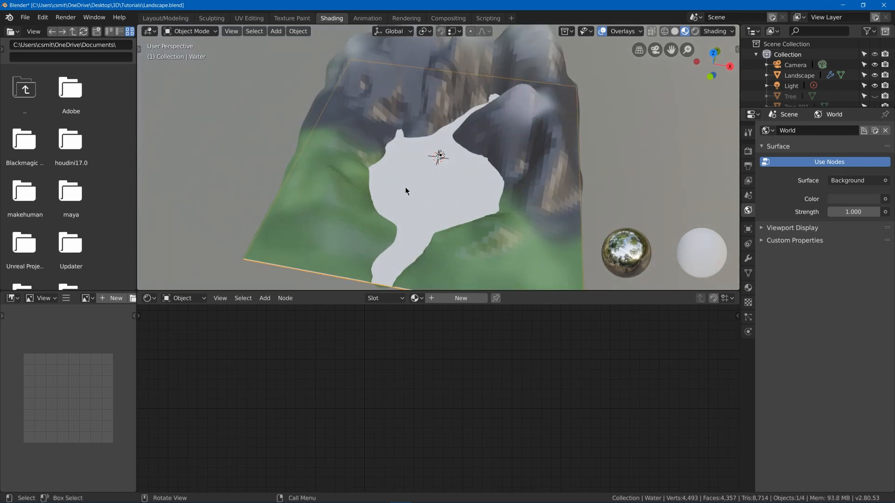
click(749, 132)
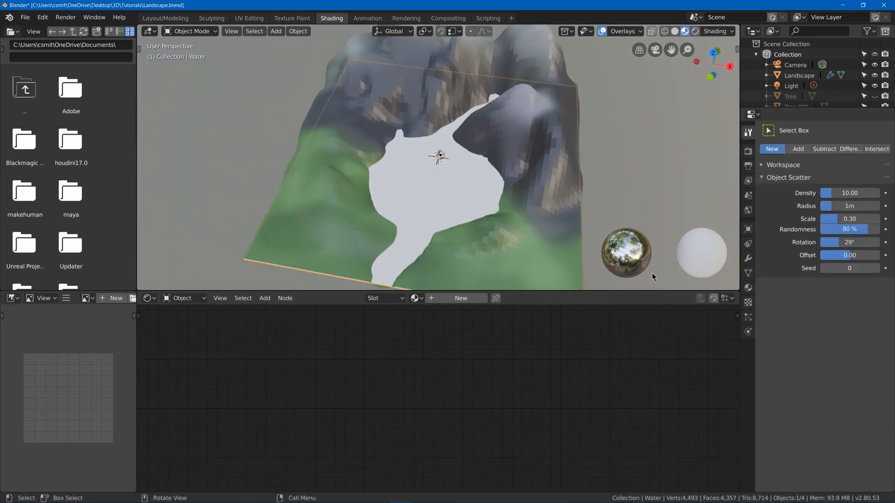
click(460, 298)
double_click(443, 298)
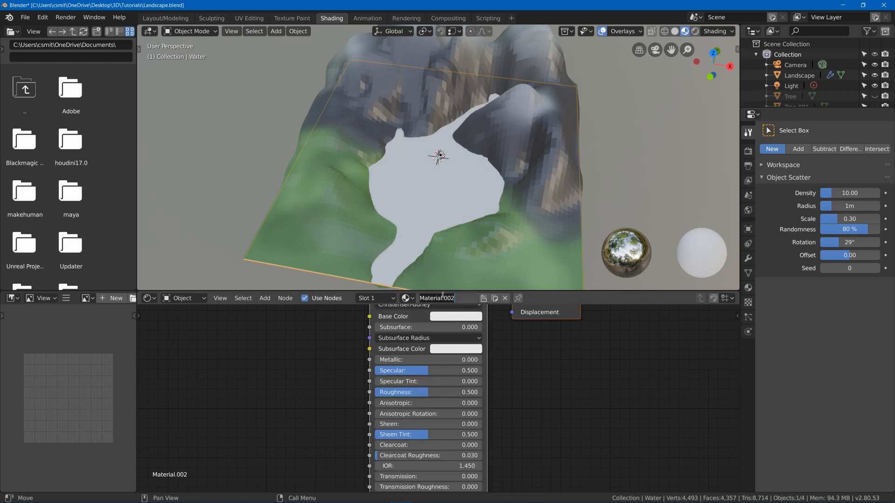
text(Water)
key(Return)
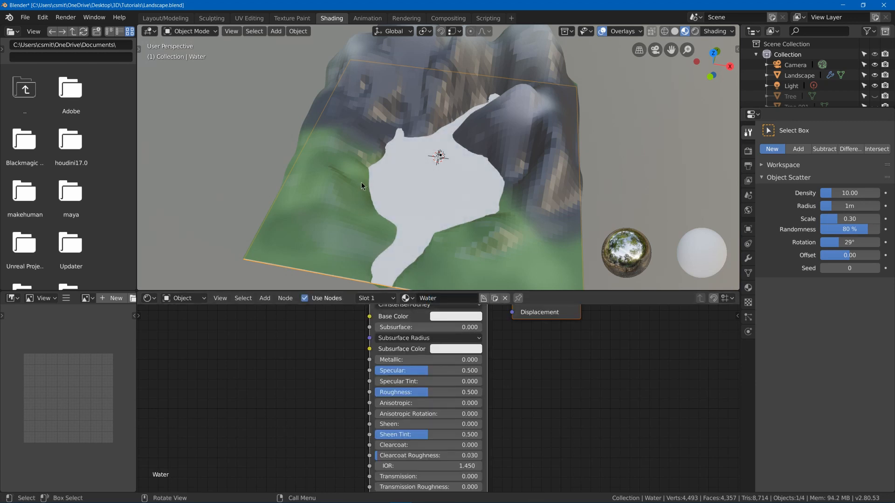
Step: Rename the terrain object's material as Landscape
click(335, 212)
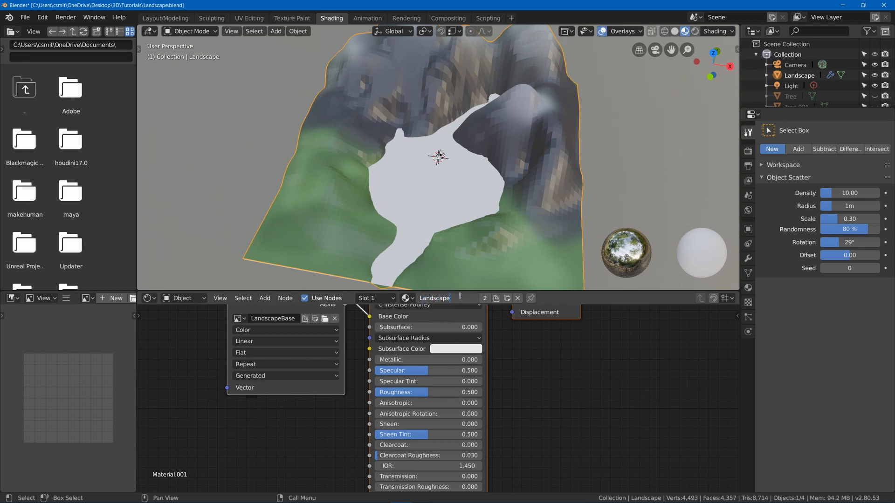
click(460, 296)
text(Landscape)
key(Return)
Step: Give the water plane's material a light violet-blue base colour
click(412, 167)
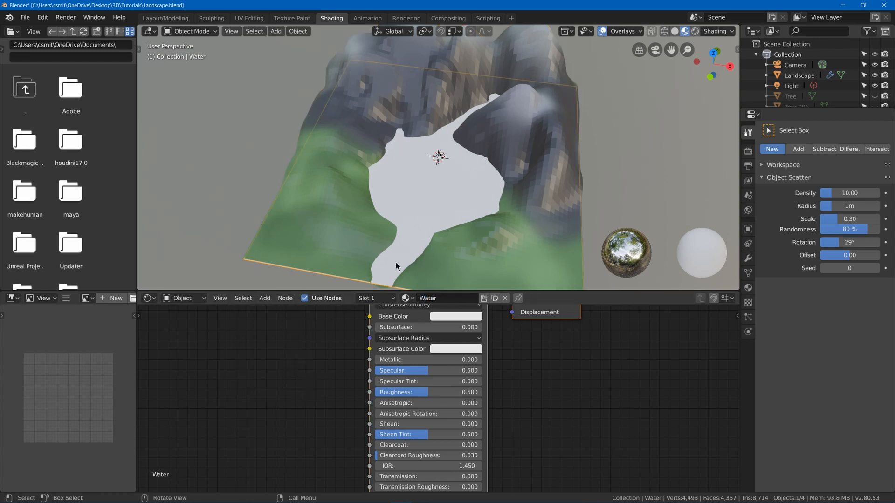
click(446, 317)
mouse_move(485, 201)
mouse_down()
mouse_move(494, 195)
mouse_move(484, 206)
mouse_up()
Step: Lower the Water material's roughness to 0.159, checking the reflections on the lake from different angles
drag(424, 392, 372, 378)
middle_drag(480, 225, 480, 251)
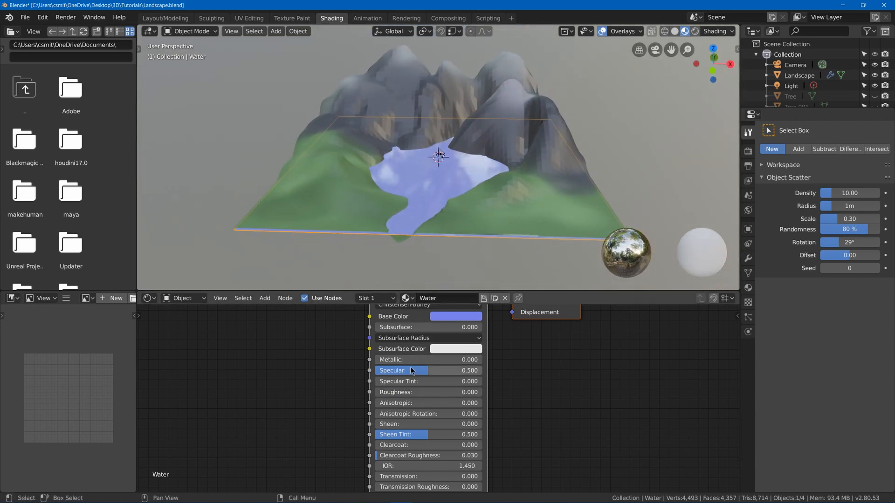
drag(395, 387, 401, 392)
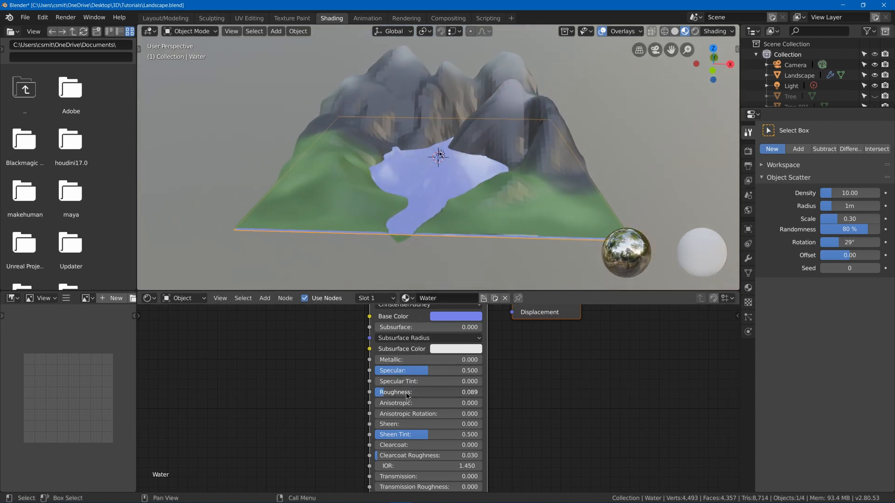
scroll(426, 186, up, 5)
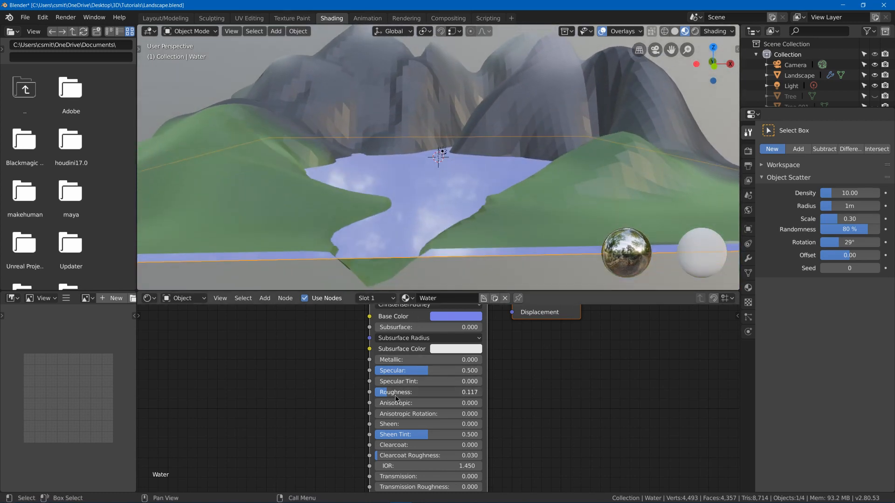
middle_drag(414, 262, 480, 276)
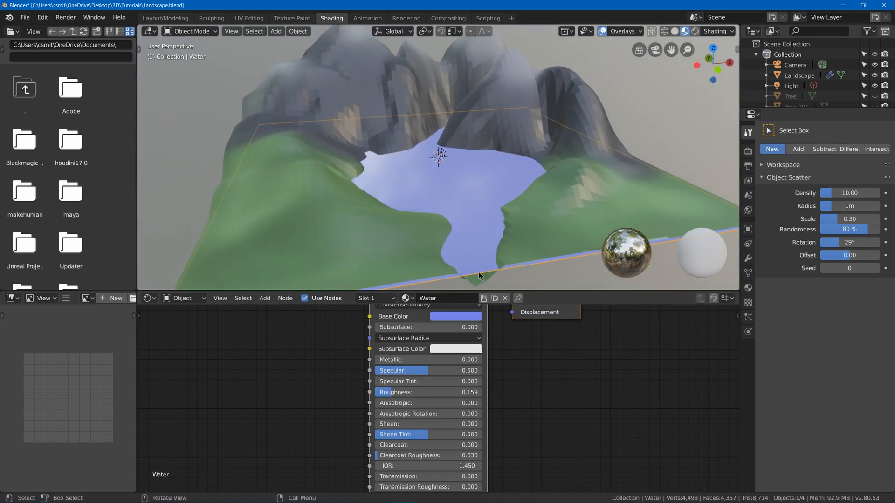
Step: Return to the Texture Paint workspace and set the brush to an olive-brown of H 0.175, S 0.324, V 0.422
click(297, 20)
mouse_move(410, 159)
middle_down()
mouse_move(490, 261)
mouse_move(463, 182)
middle_up()
scroll(489, 265, down, 4)
scroll(223, 143, up, 3)
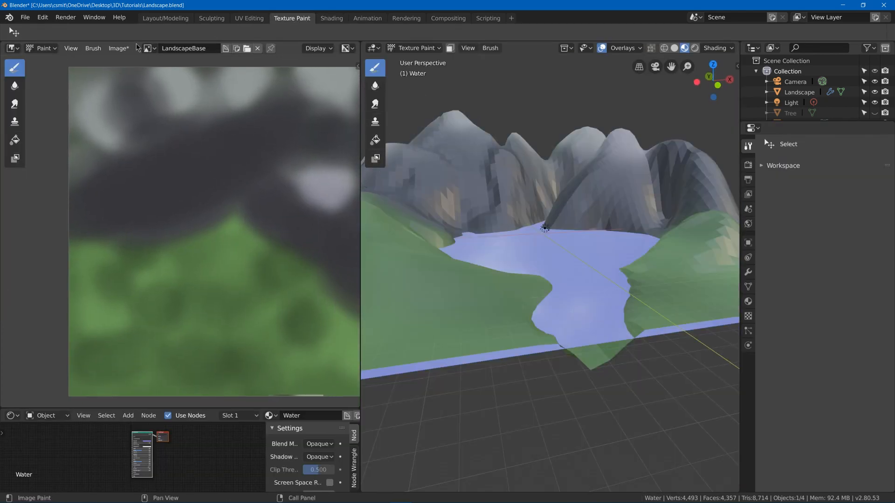
click(116, 32)
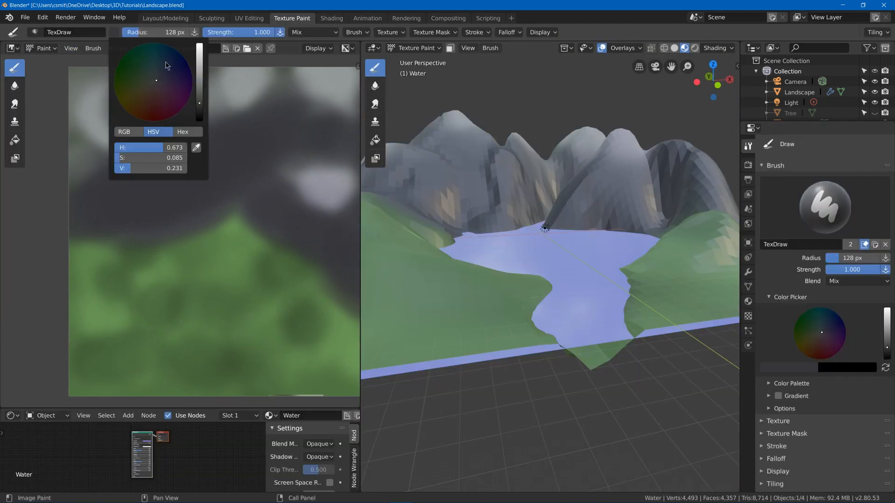
drag(177, 93, 200, 95)
drag(145, 91, 142, 88)
drag(200, 93, 199, 90)
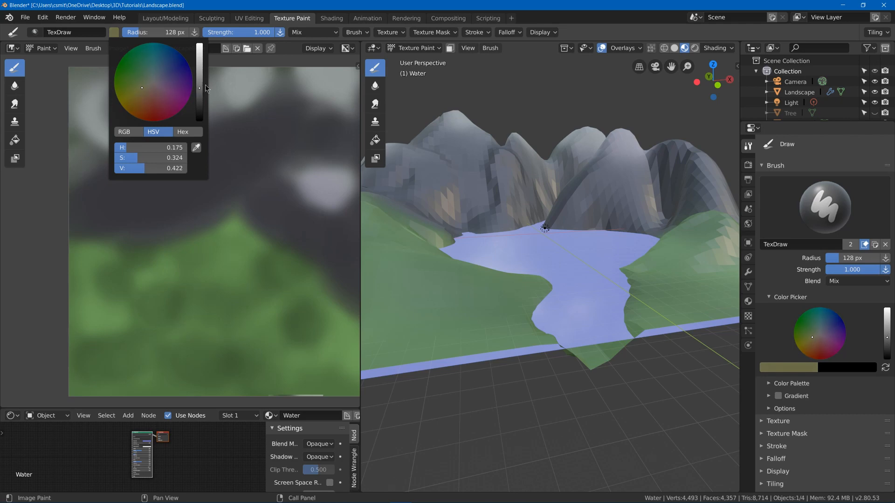
Step: Reduce the brush radius to 28 px and make the Landscape the active paint object, framing the lake shore
key(f)
click(524, 291)
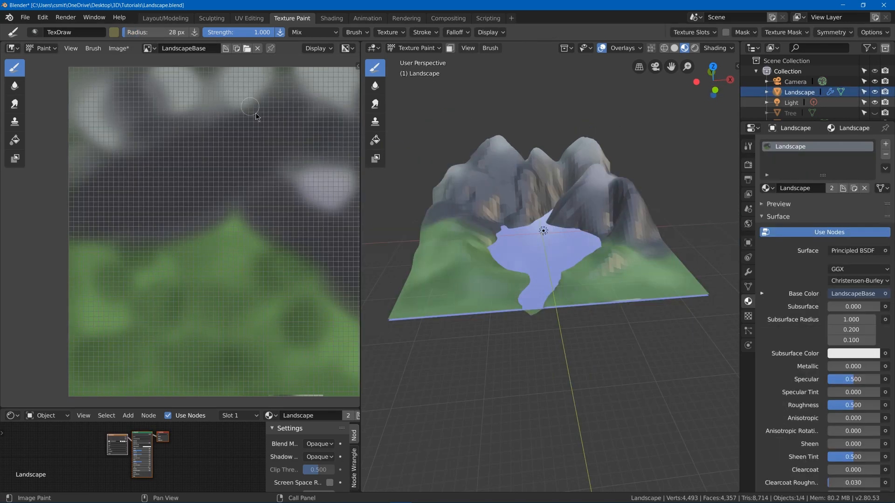
scroll(502, 319, up, 4)
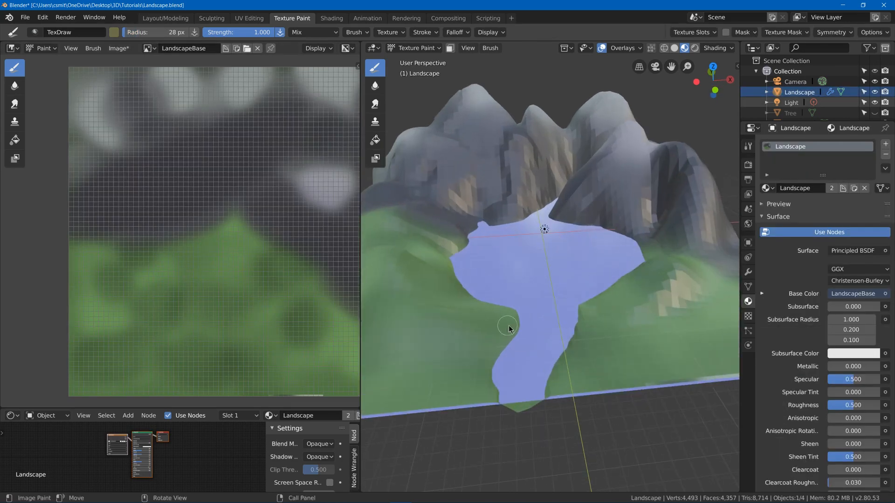
mouse_move(508, 326)
middle_down()
mouse_move(511, 372)
mouse_move(508, 330)
middle_up()
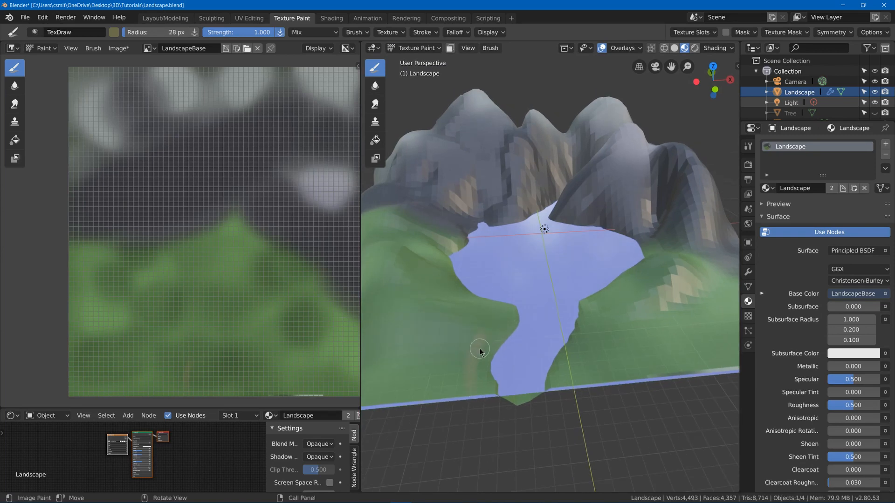
Step: Paint a narrow, winding brown dirt path over the grass on the river's left bank, running from the terrain's front edge to the lake shore
scroll(480, 352, up, 4)
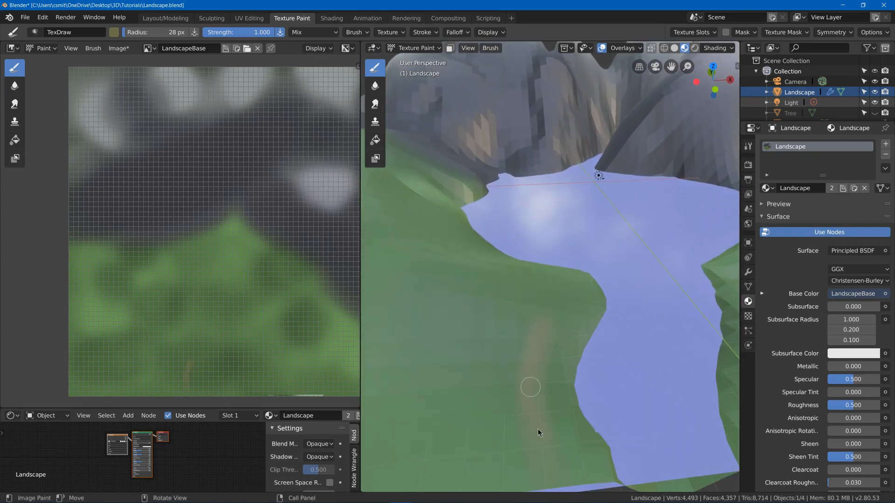
mouse_move(577, 302)
mouse_down()
mouse_move(565, 304)
mouse_move(544, 344)
mouse_up()
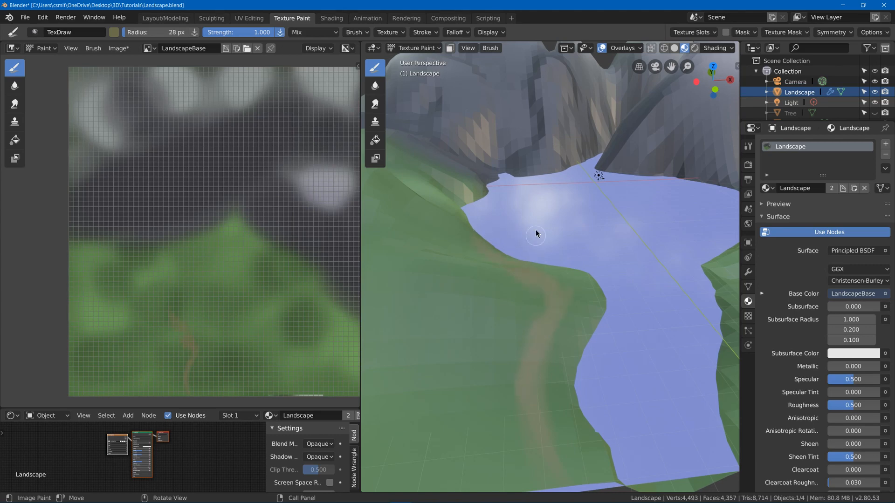
scroll(536, 231, down, 4)
scroll(574, 233, up, 3)
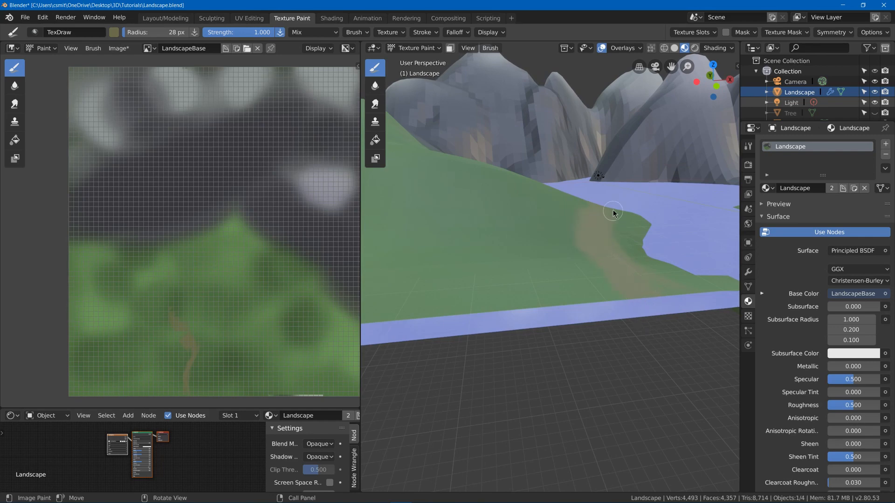
scroll(633, 208, up, 5)
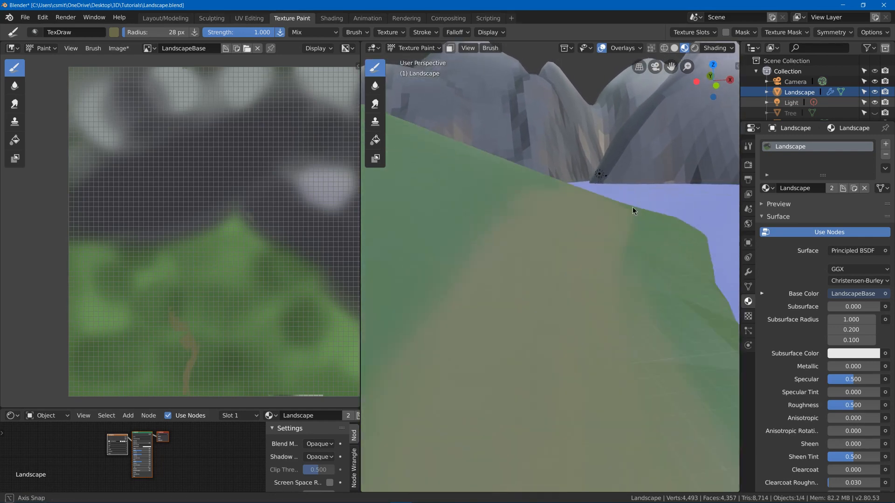
scroll(635, 206, down, 5)
Step: Paint a rounded brown dirt clearing on the green hillside beside the path, on the side away from the river
scroll(595, 250, up, 3)
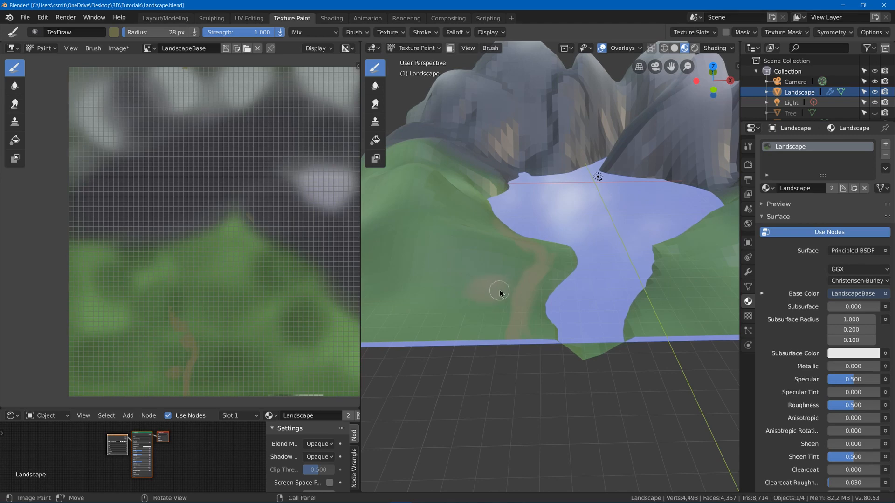
scroll(532, 240, up, 2)
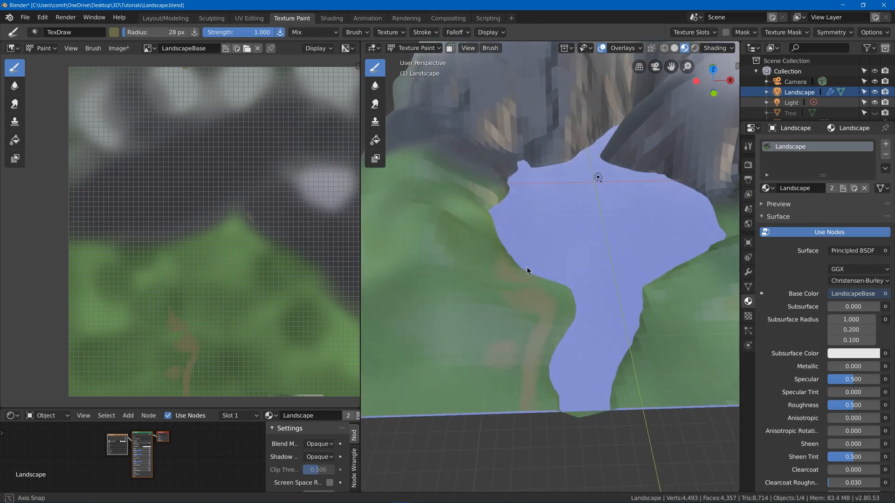
middle_drag(541, 320, 605, 227)
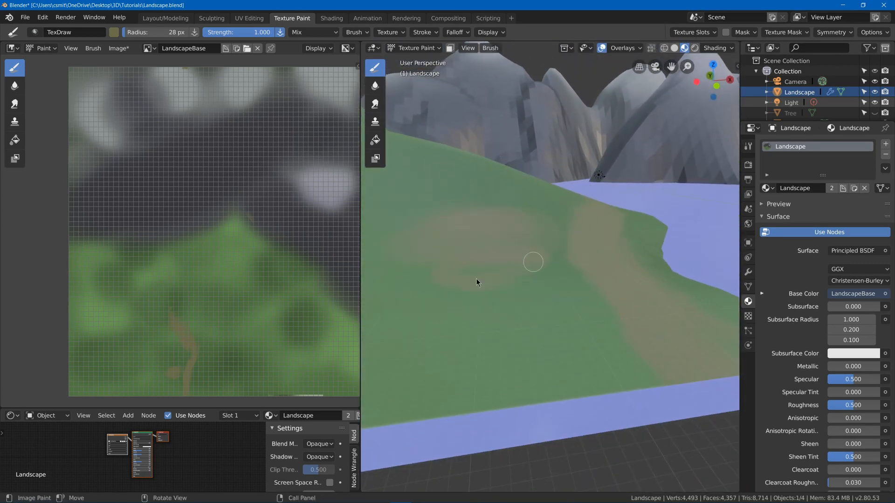
middle_drag(538, 242, 571, 214)
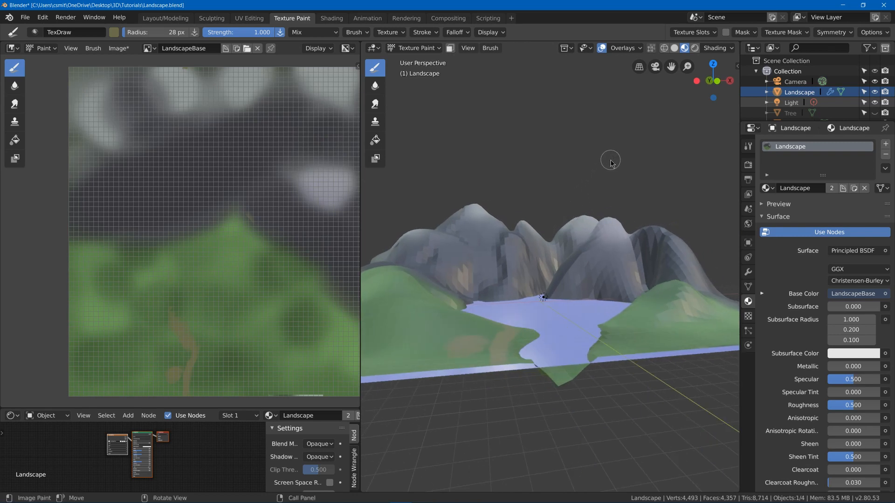